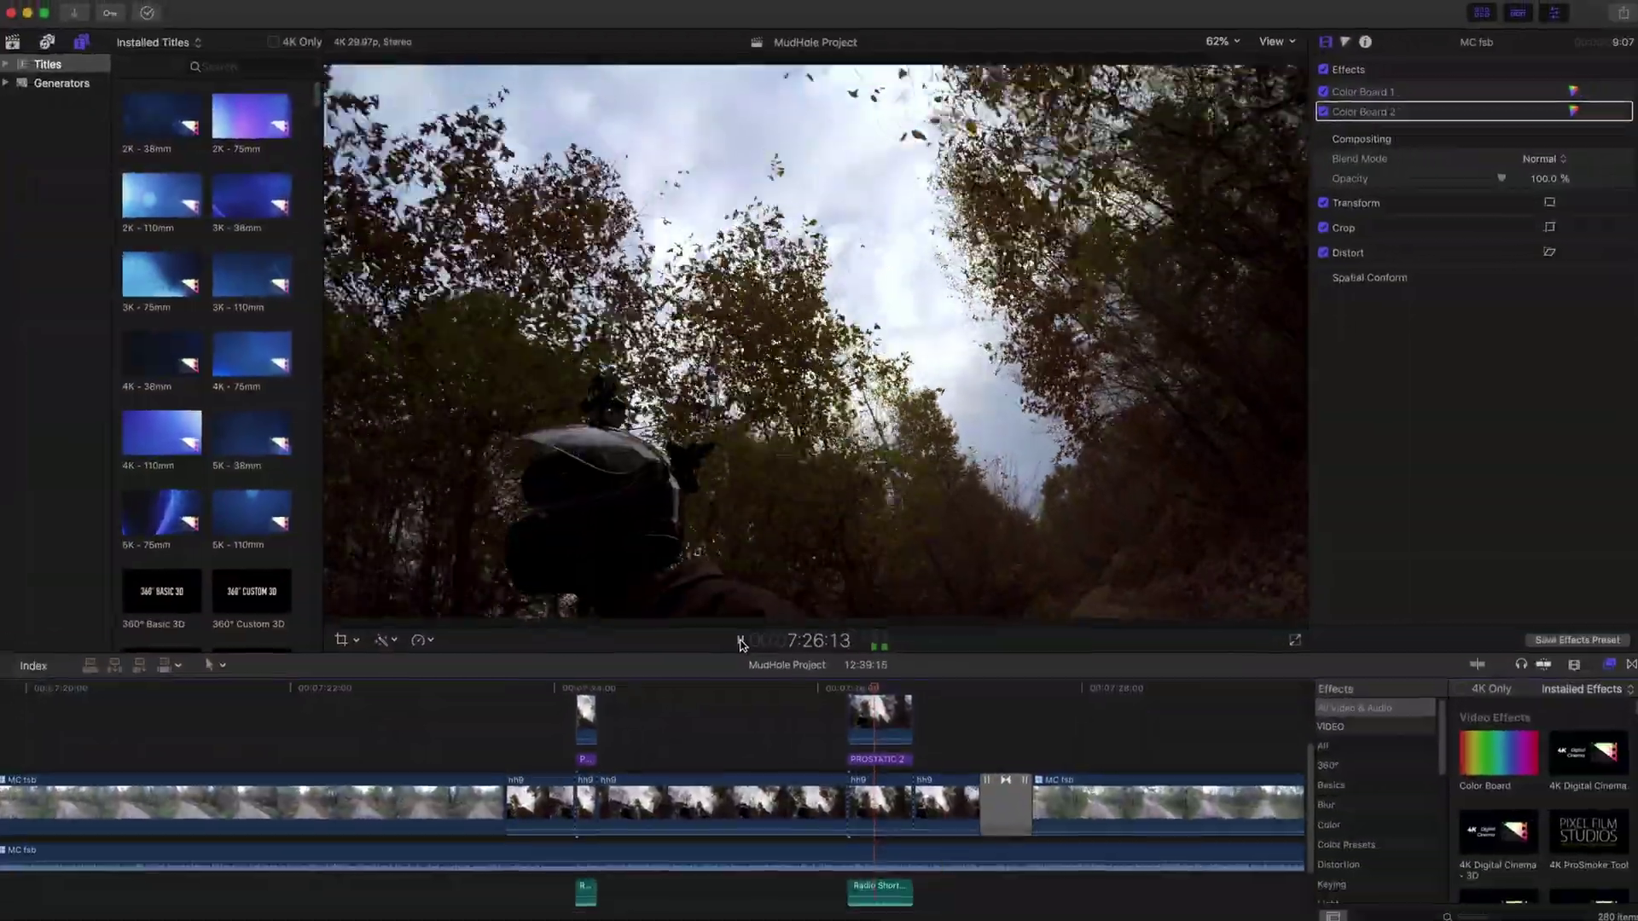
# Blade the hh9 clip in the primary storyline at 7:25:00.
pyautogui.click(667, 818)
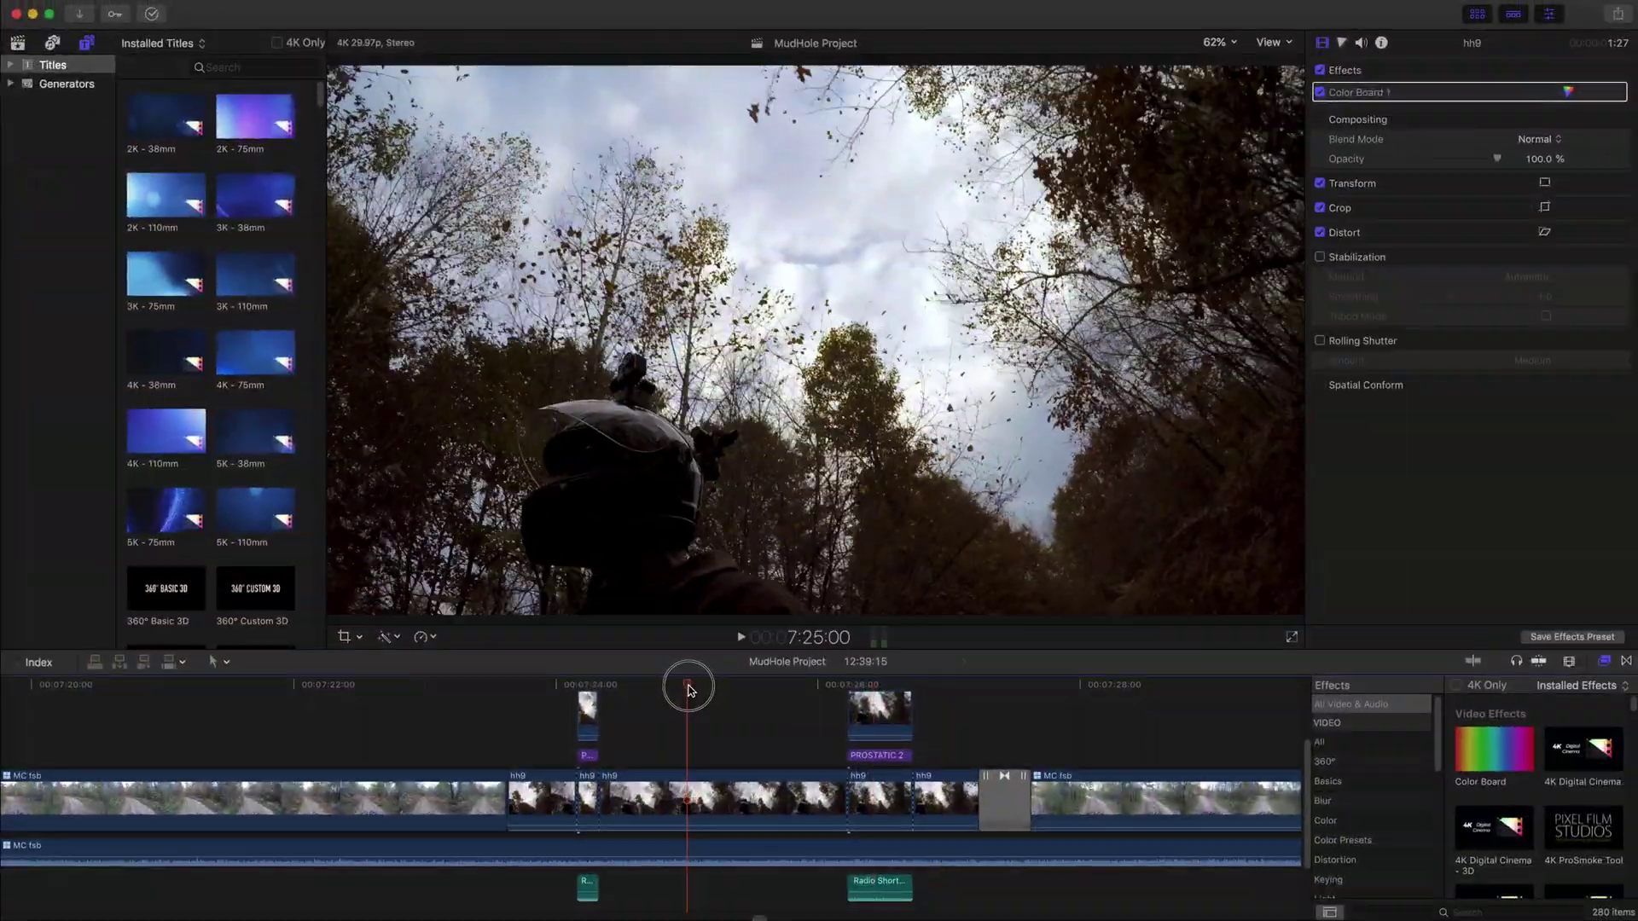
pyautogui.press('b')
pyautogui.click(688, 793)
pyautogui.press('a')
# Blade the hh9 clip again ten frames further on, at 7:25:10, to isolate a short segment.
pyautogui.press('Right')
pyautogui.press('Right')
pyautogui.press('Right')
pyautogui.press('Right')
pyautogui.press('Right')
pyautogui.press('Right')
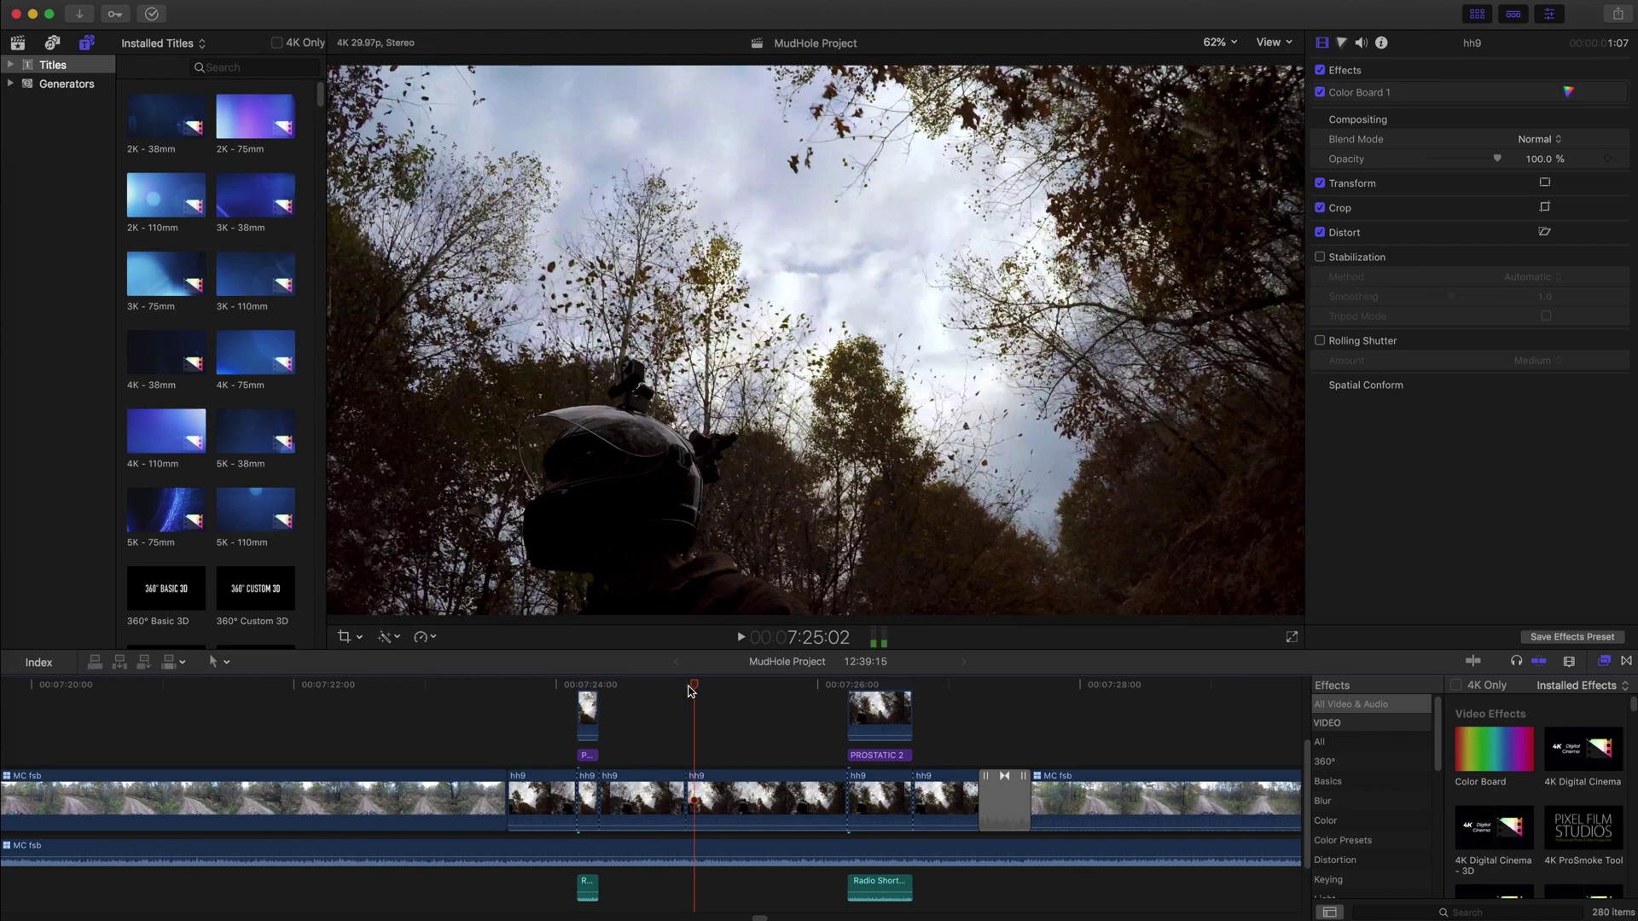
pyautogui.press('Right')
pyautogui.press('Right')
pyautogui.press('Right')
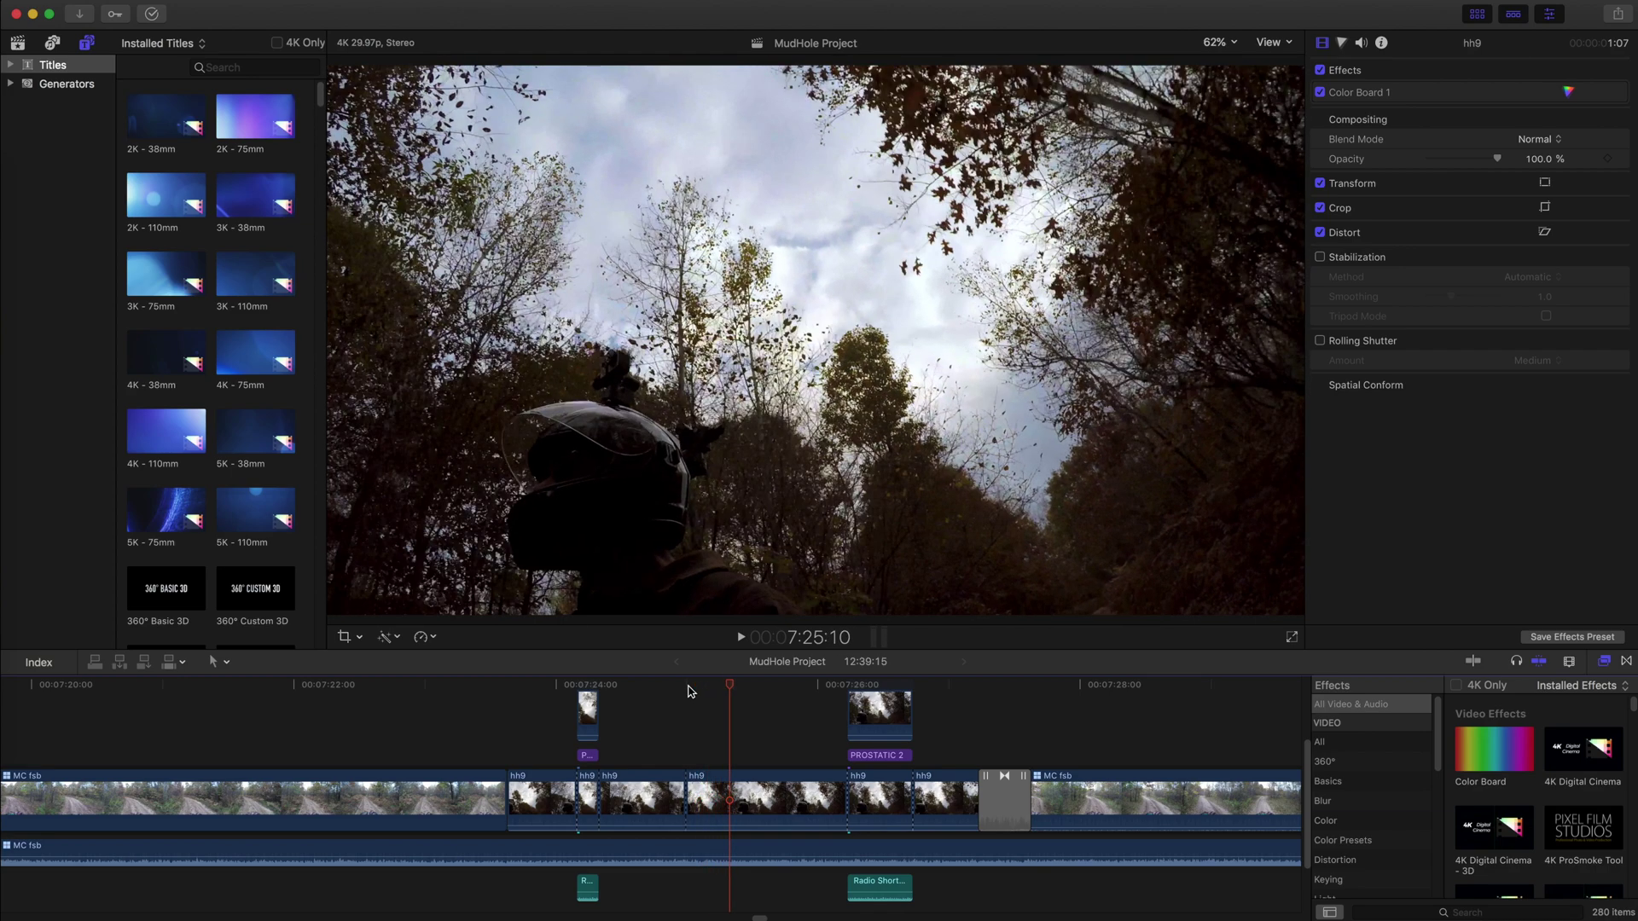
pyautogui.click(730, 789)
pyautogui.press('a')
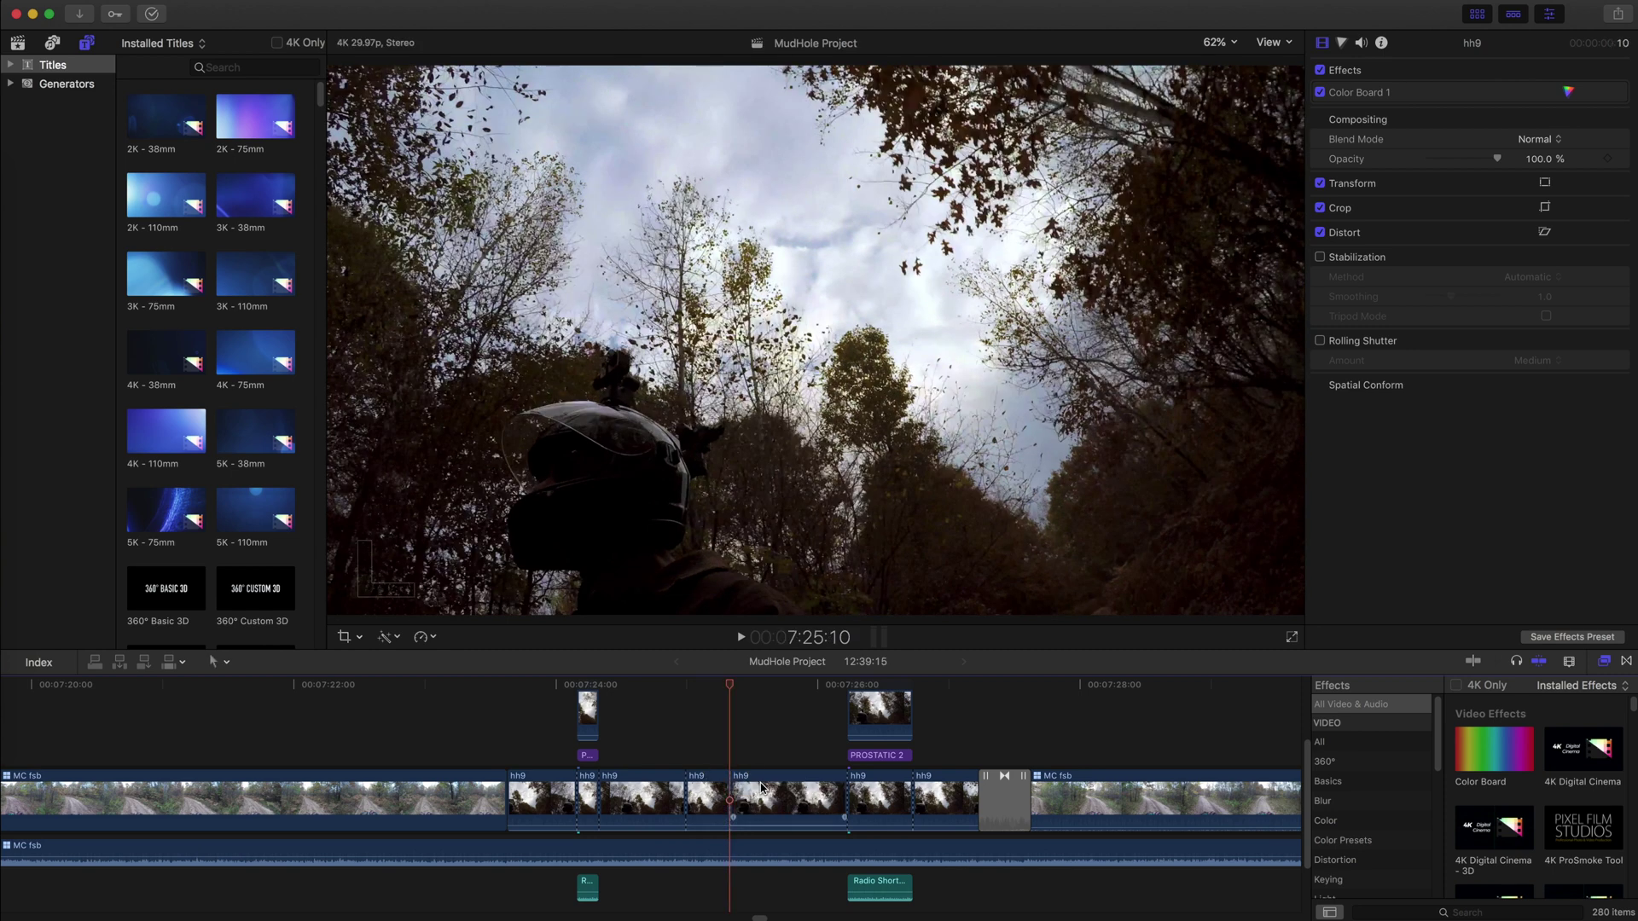
# Copy the ten-frame hh9 segment and paste it as a connected clip above the original at 7:25:00.
pyautogui.click(705, 795)
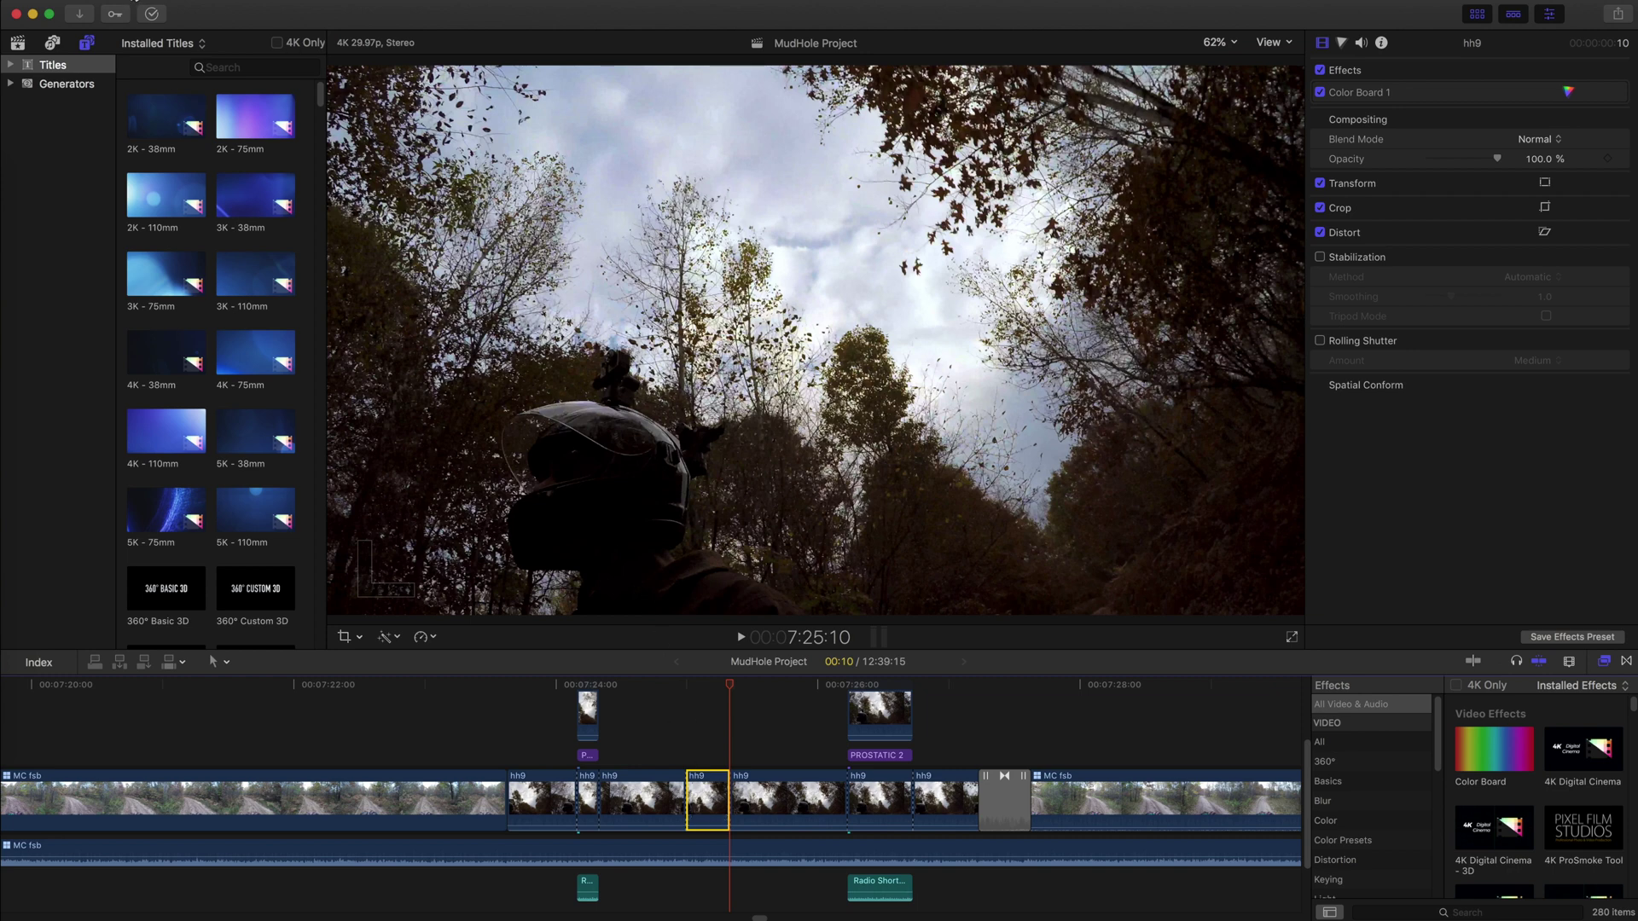
pyautogui.click(134, 2)
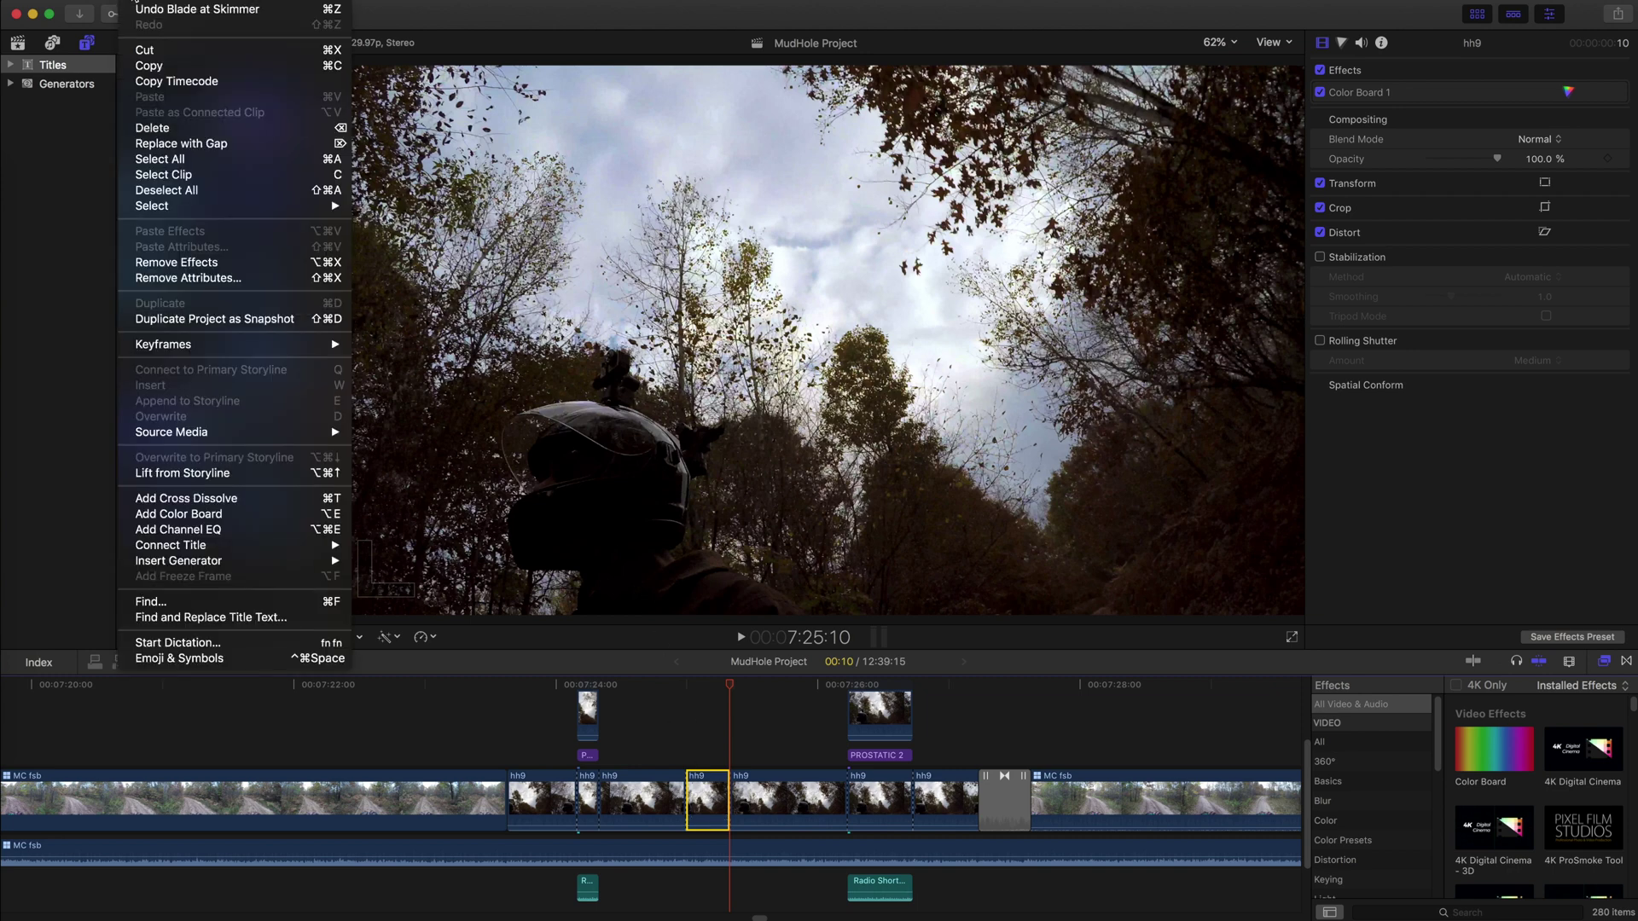
pyautogui.click(149, 67)
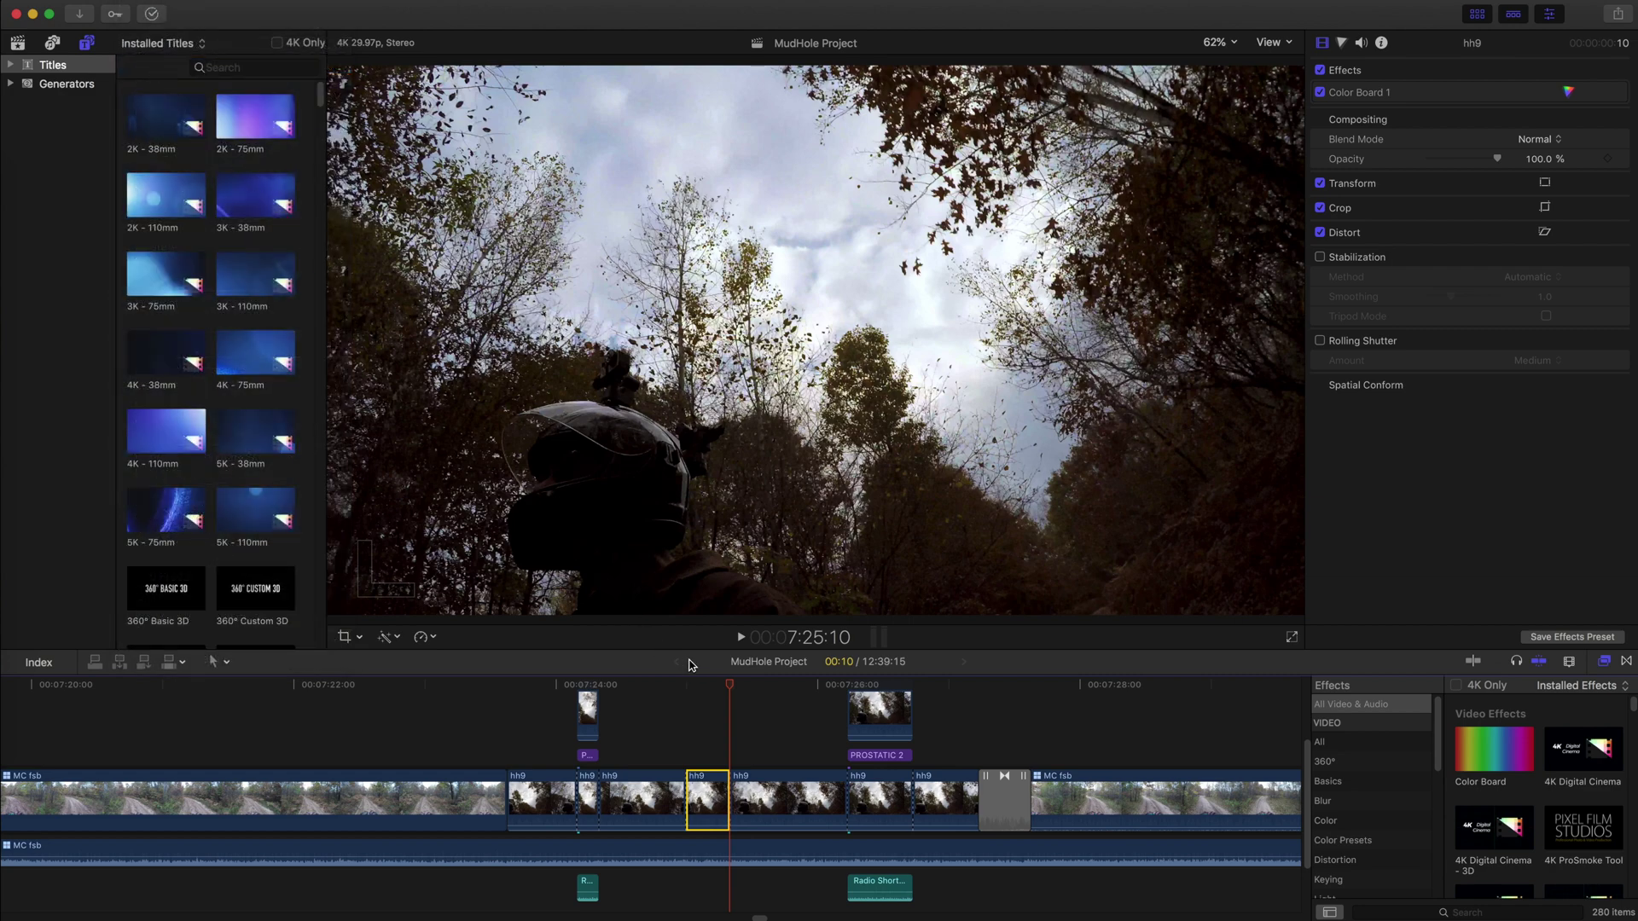
pyautogui.moveTo(732, 691); pyautogui.dragTo(687, 695)
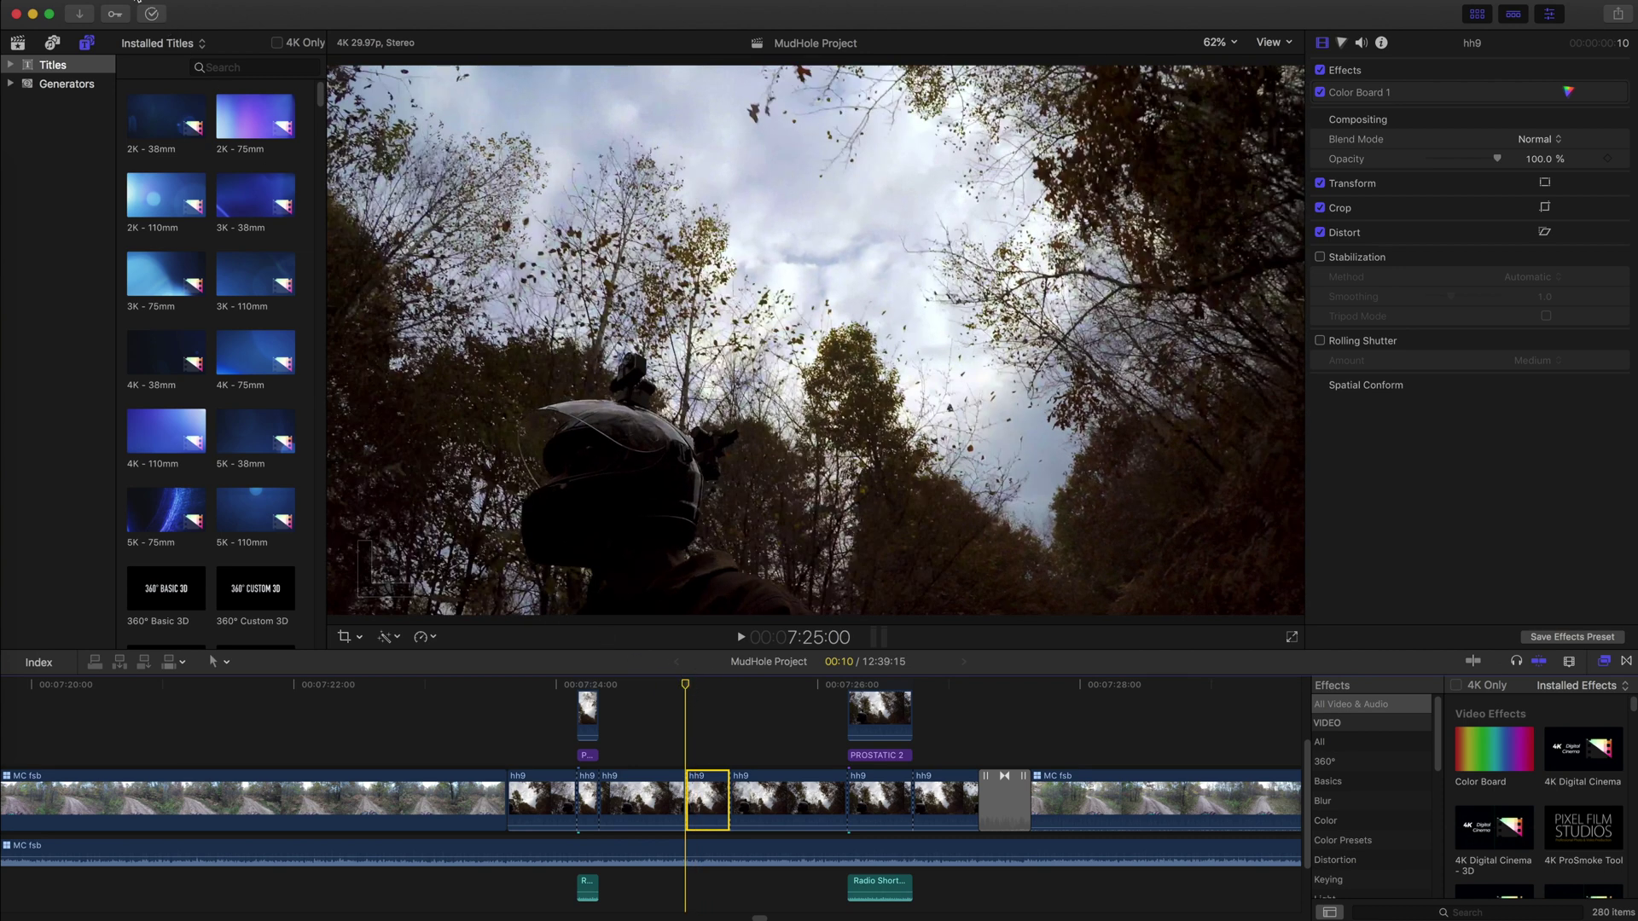
pyautogui.click(136, 3)
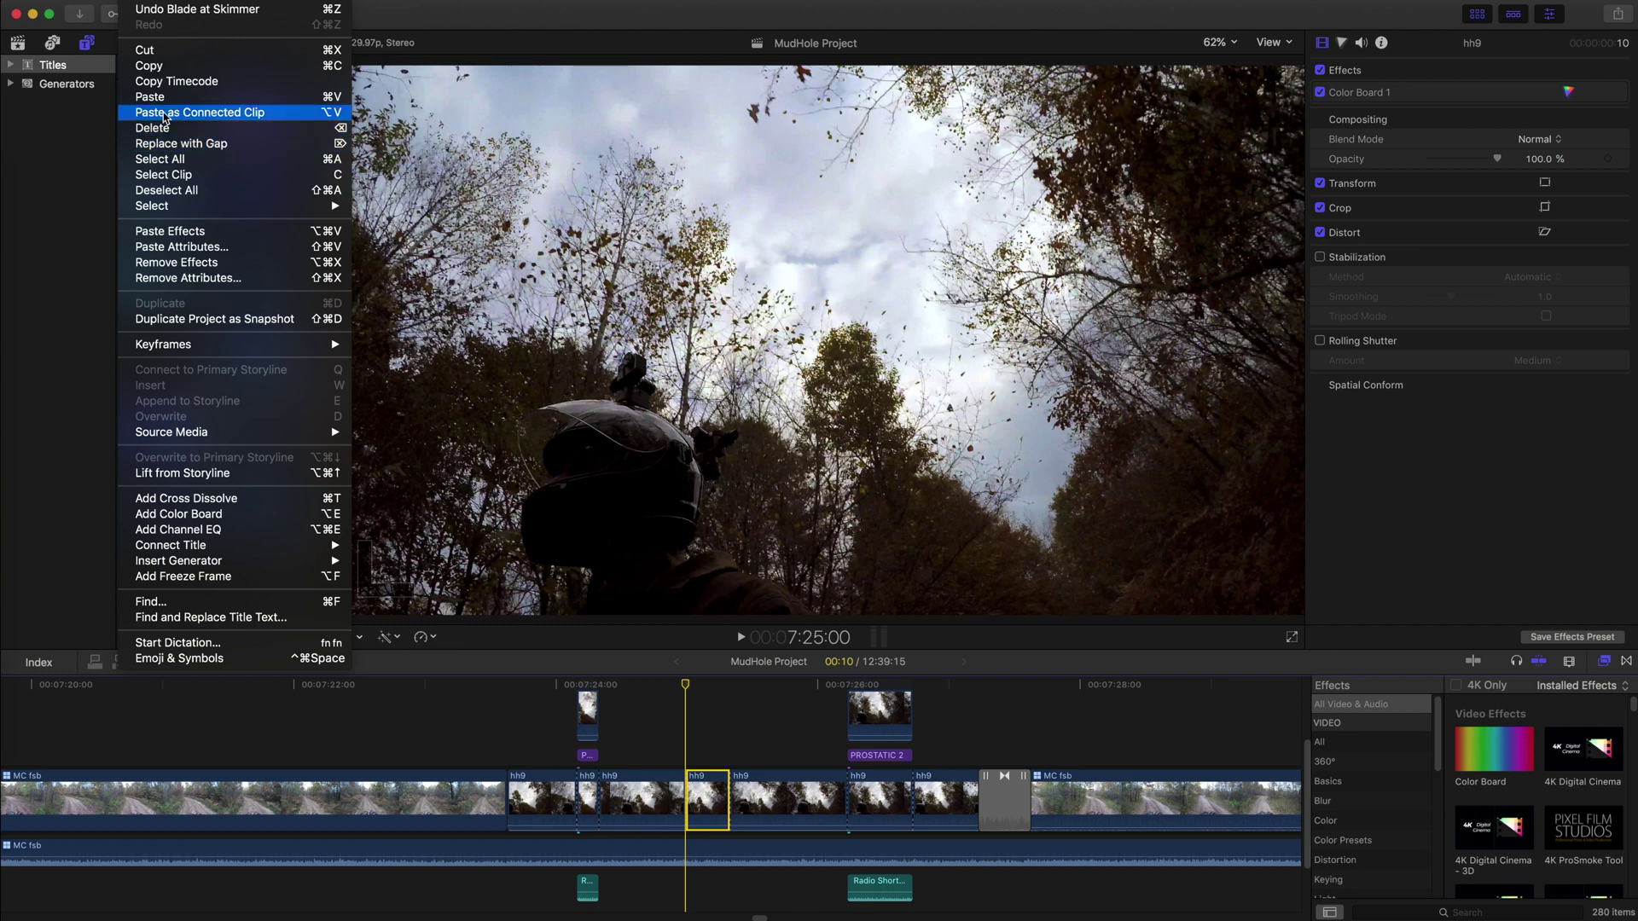
pyautogui.click(195, 112)
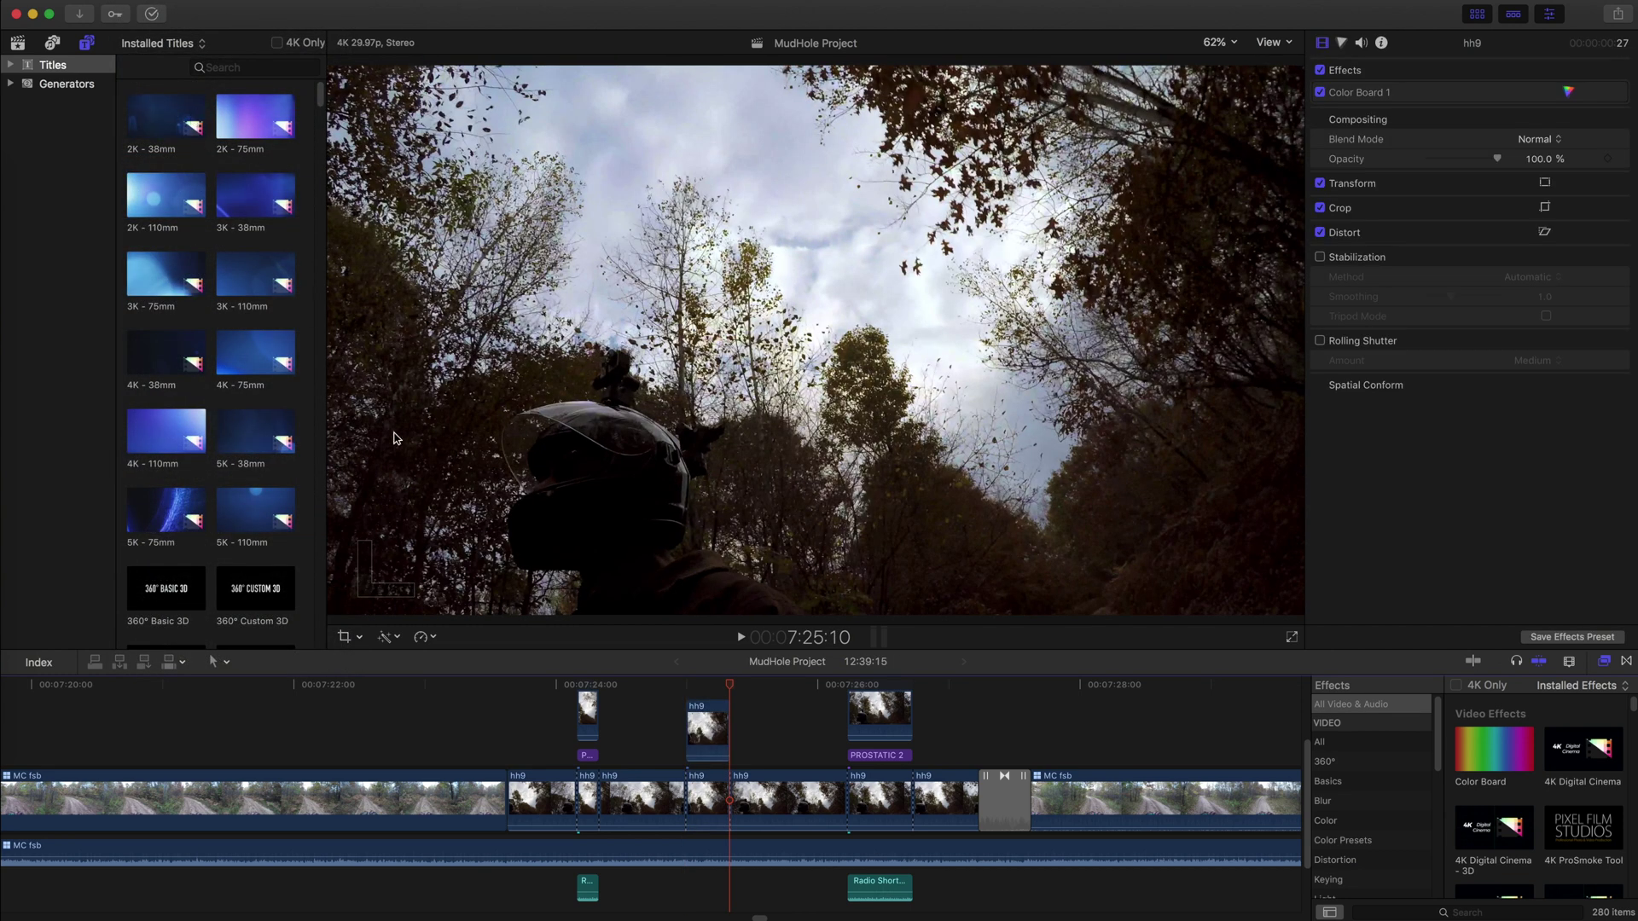
# Return the playhead to 7:25:00 and disable the original ten-frame segment in the primary storyline.
pyautogui.moveTo(730, 690); pyautogui.dragTo(687, 693)
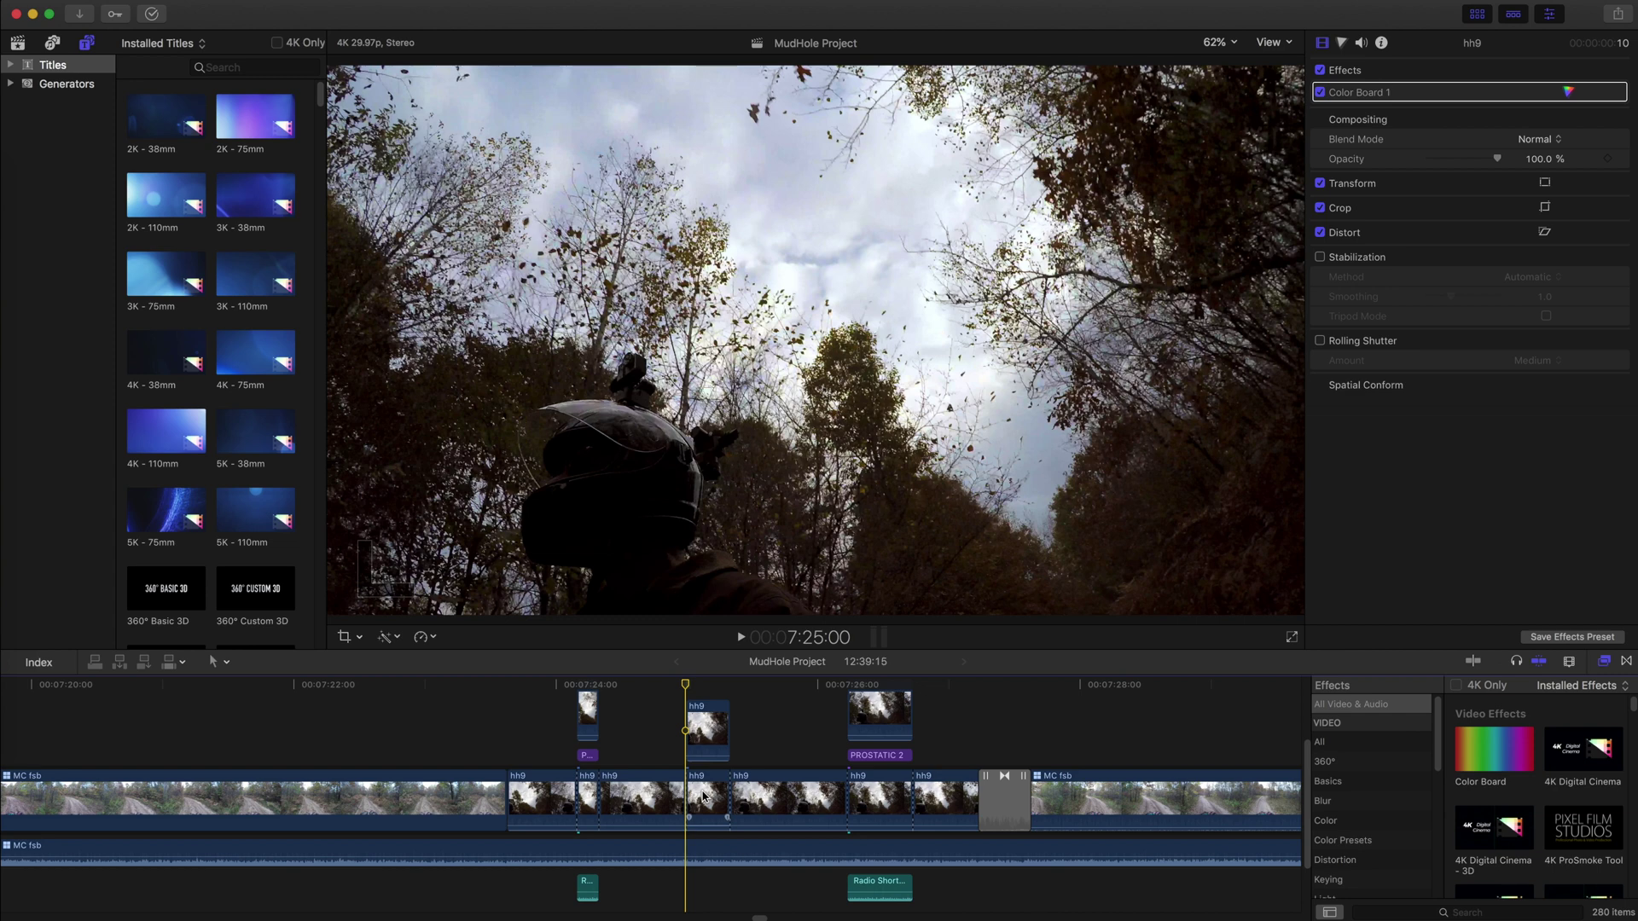
pyautogui.rightClick(703, 797)
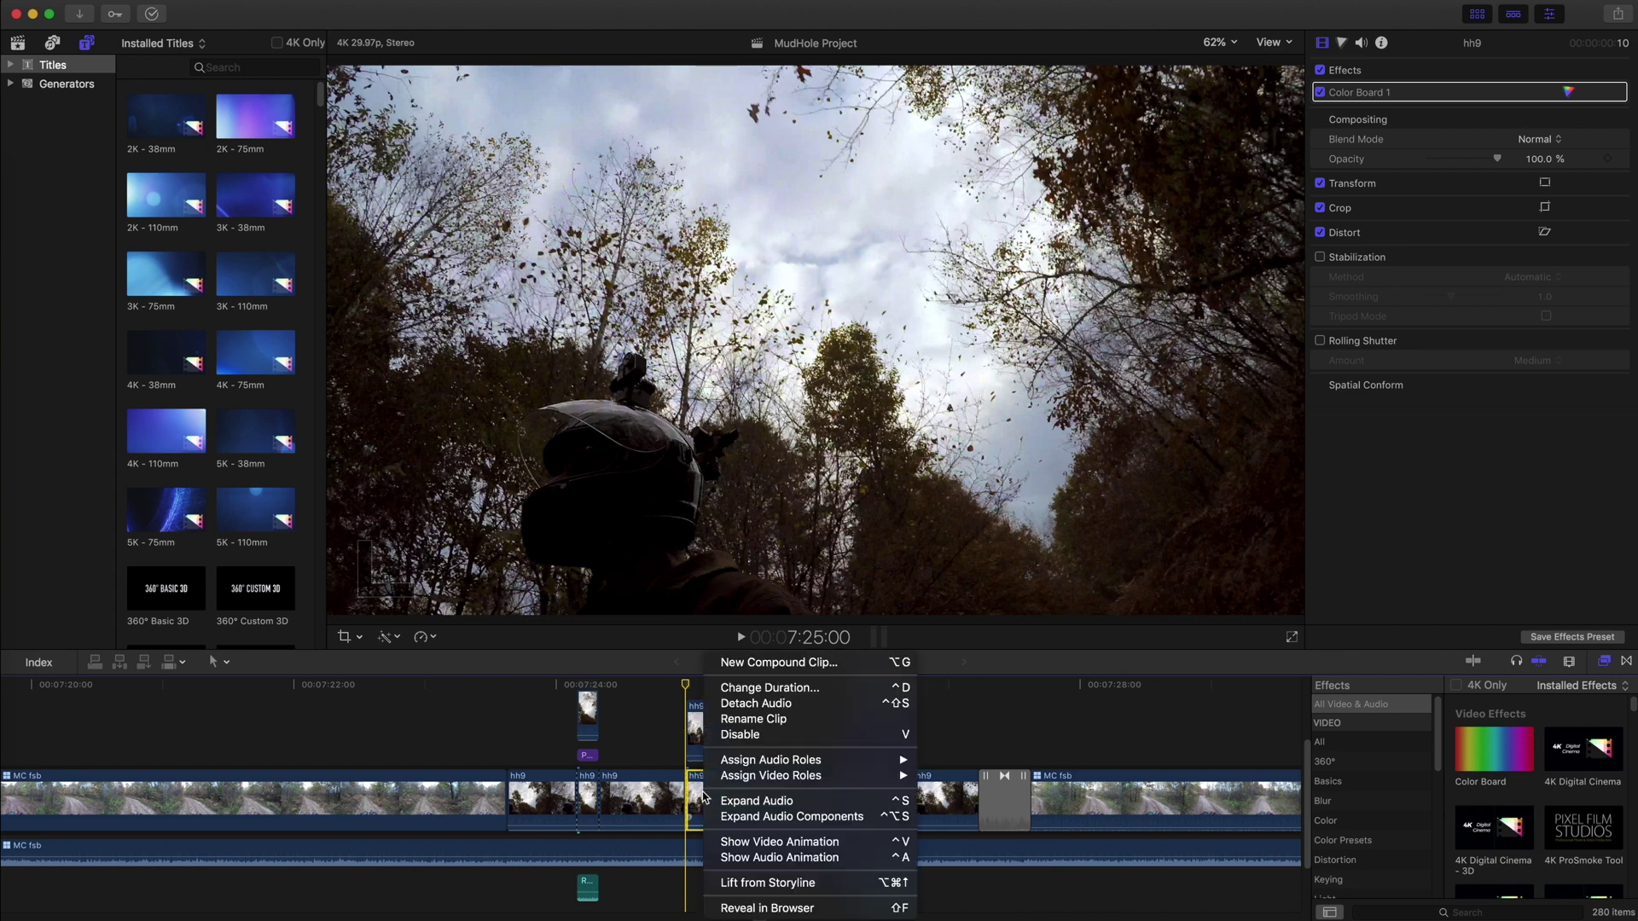
pyautogui.click(738, 735)
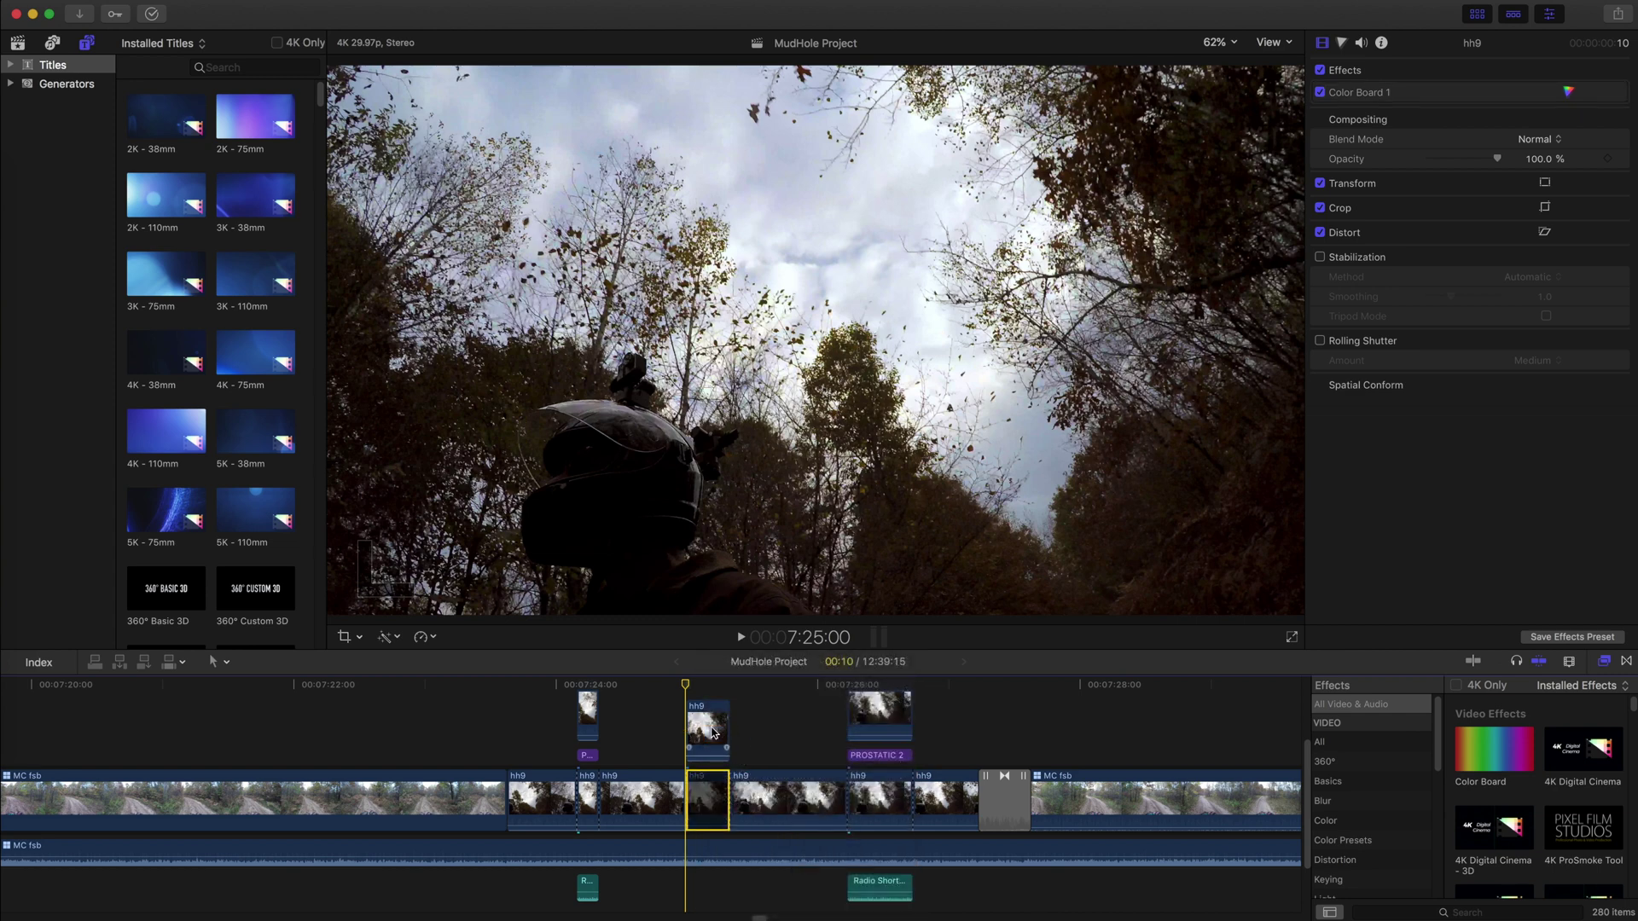
# Apply the Draw Mask video effect to the connected hh9 copy.
pyautogui.click(709, 731)
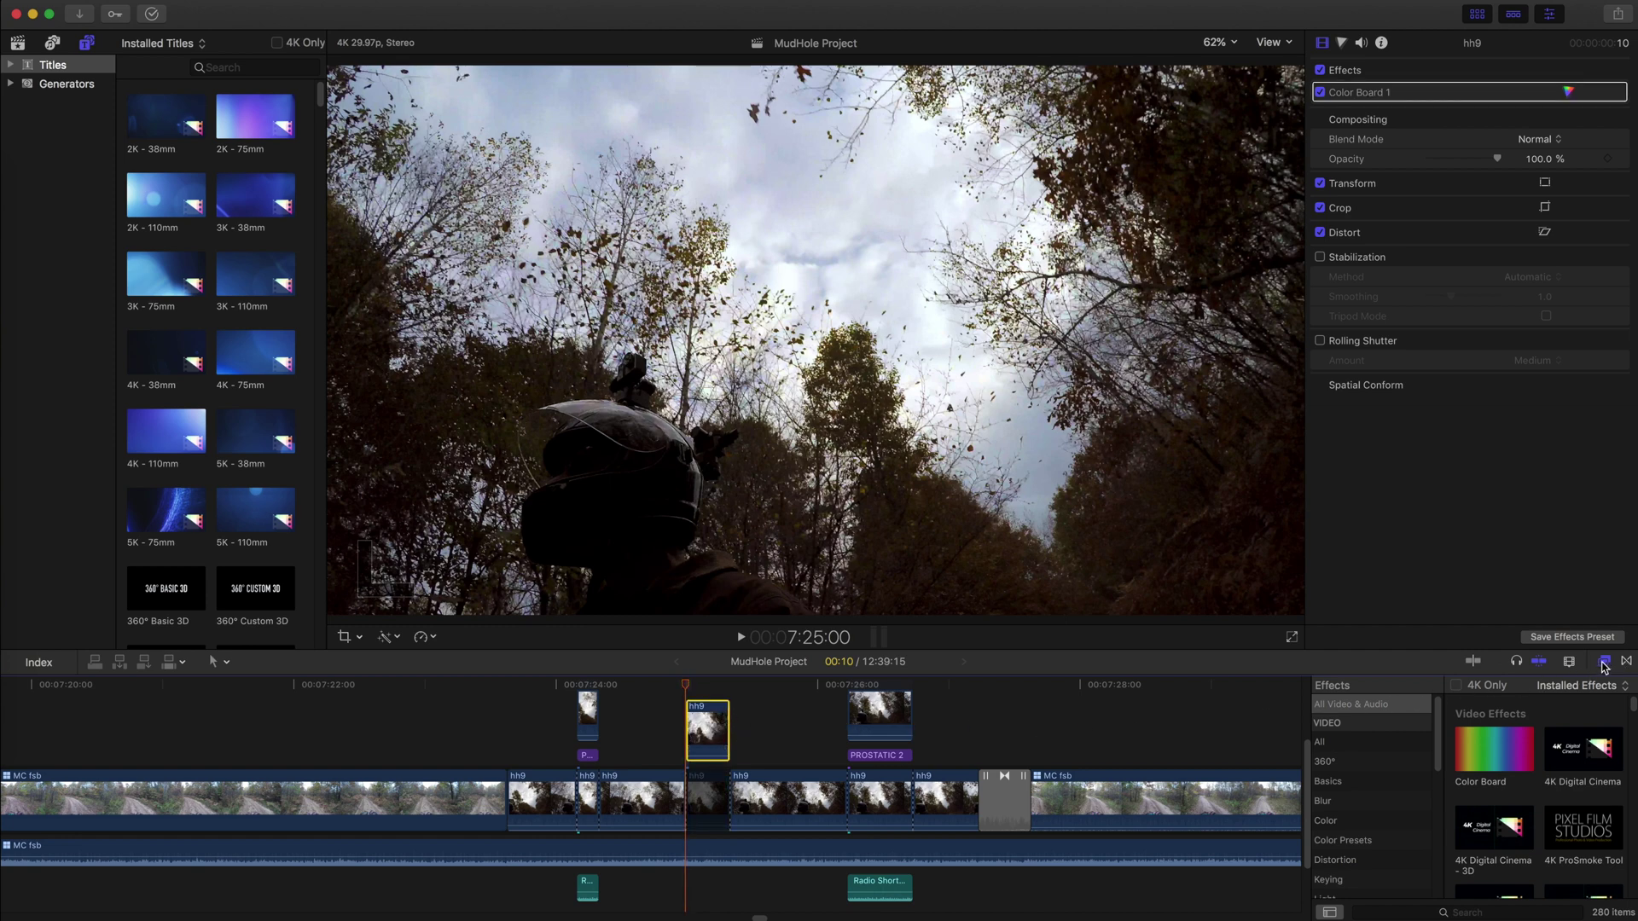
pyautogui.moveTo(1633, 707); pyautogui.dragTo(1626, 744)
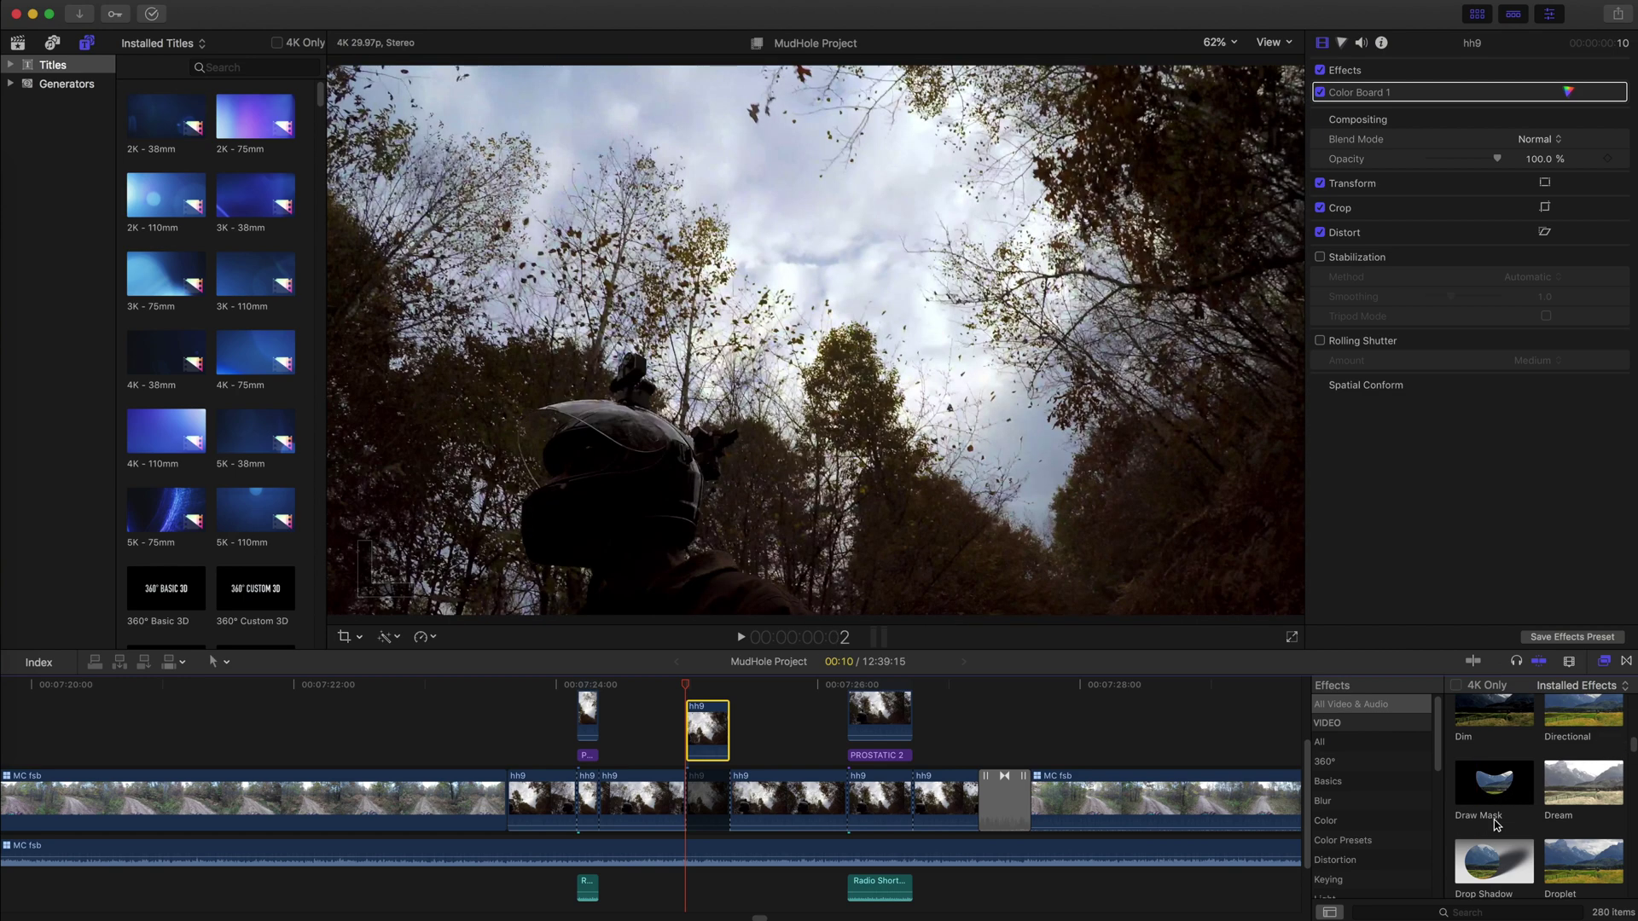
pyautogui.moveTo(1501, 806)
pyautogui.mouseDown()
pyautogui.moveTo(1424, 780)
pyautogui.moveTo(870, 717)
pyautogui.moveTo(683, 725)
pyautogui.moveTo(712, 734)
pyautogui.mouseUp()
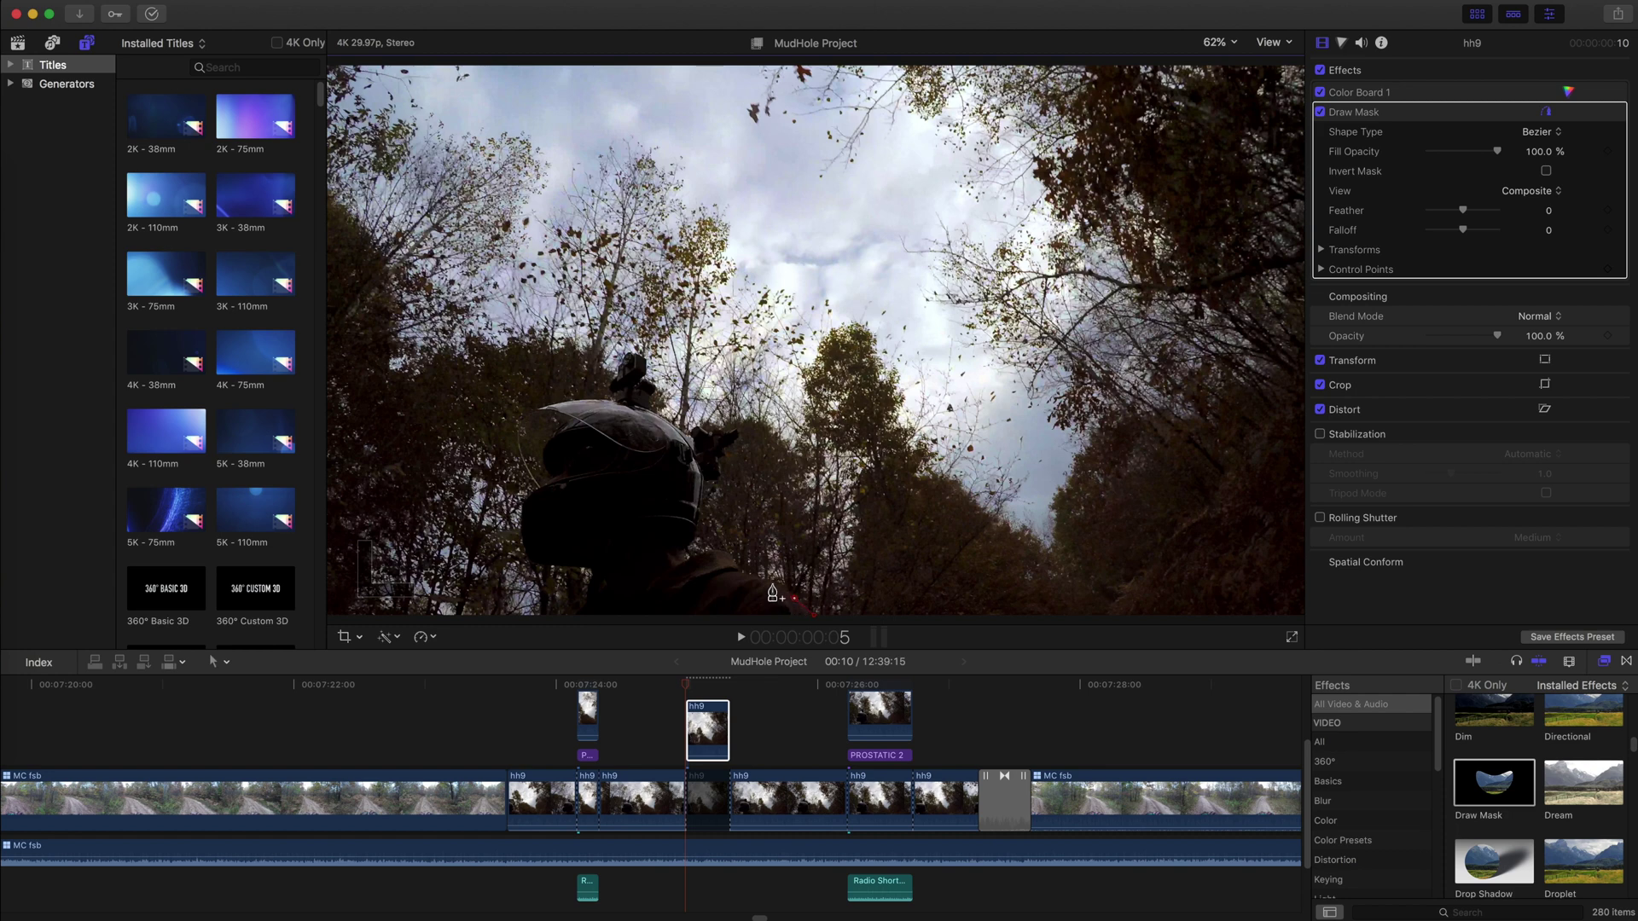
# Draw the mask outline along the rider's shoulder and over the jacket collar, with the viewer enlarged to 150%.
pyautogui.click(739, 572)
pyautogui.click(1217, 44)
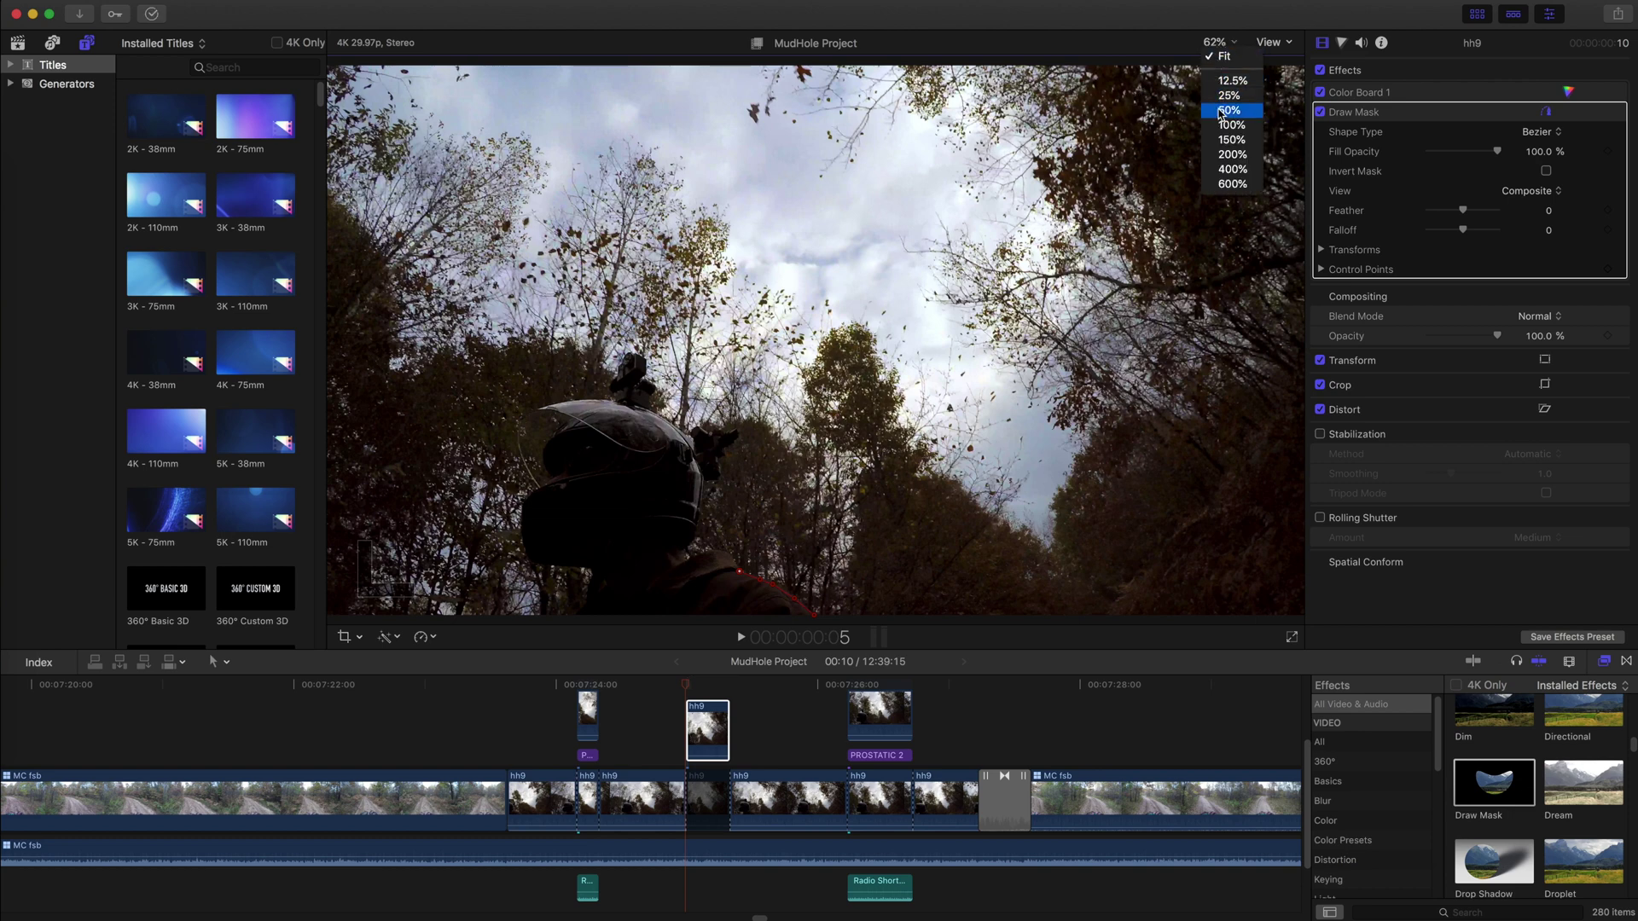
pyautogui.click(1231, 140)
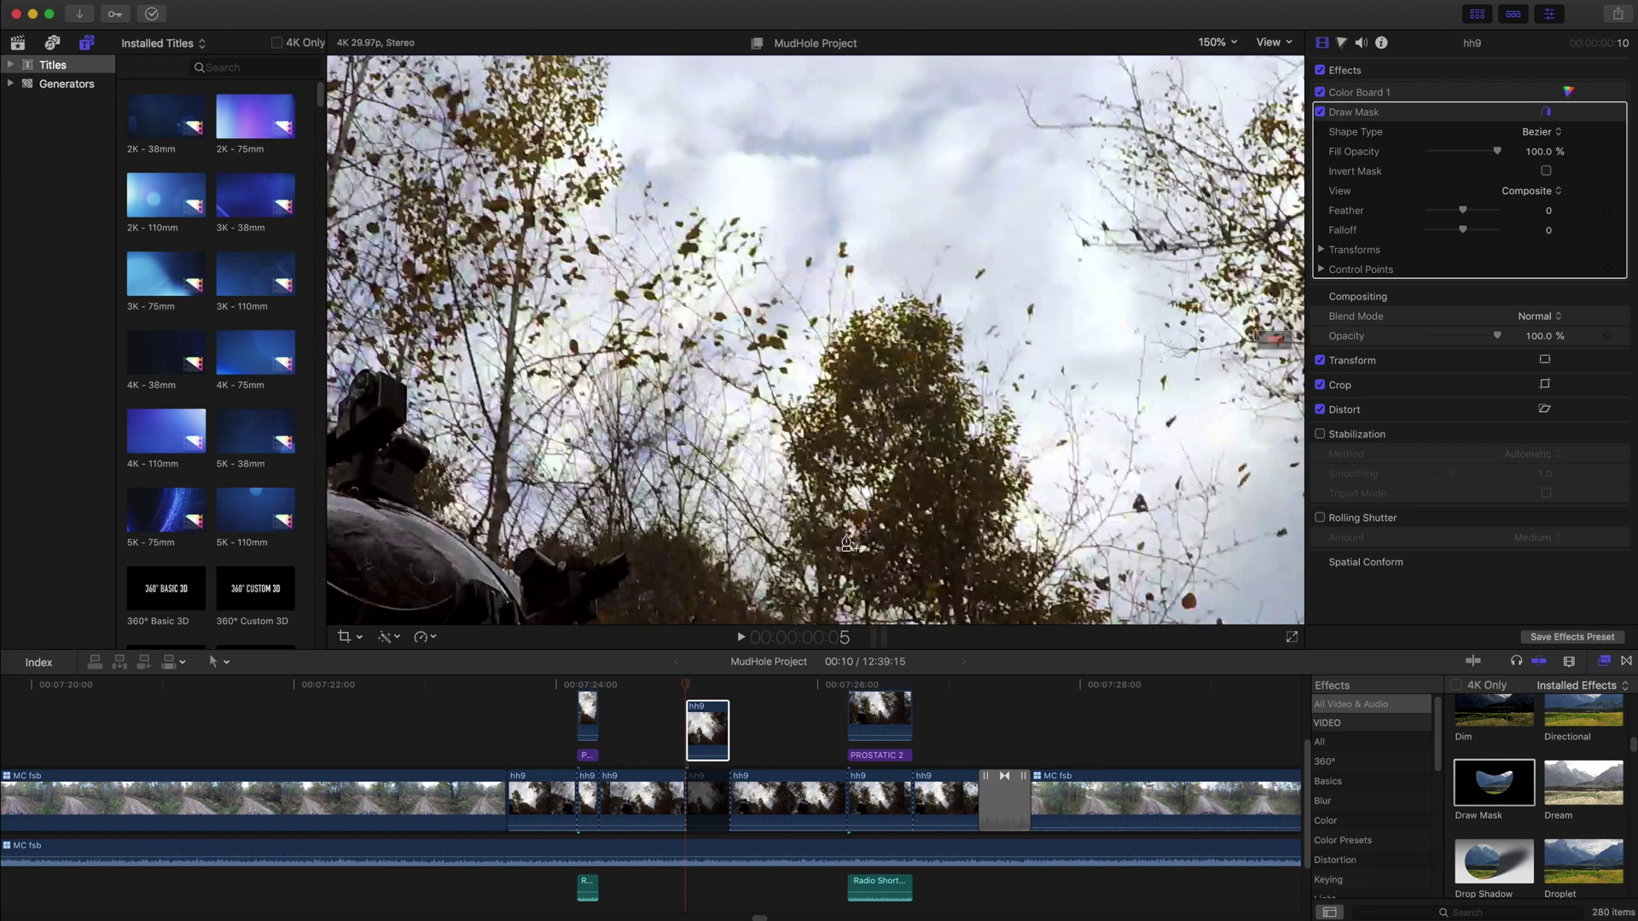
pyautogui.moveTo(1278, 337); pyautogui.dragTo(1269, 348)
pyautogui.hscroll(5, 1269, 354)
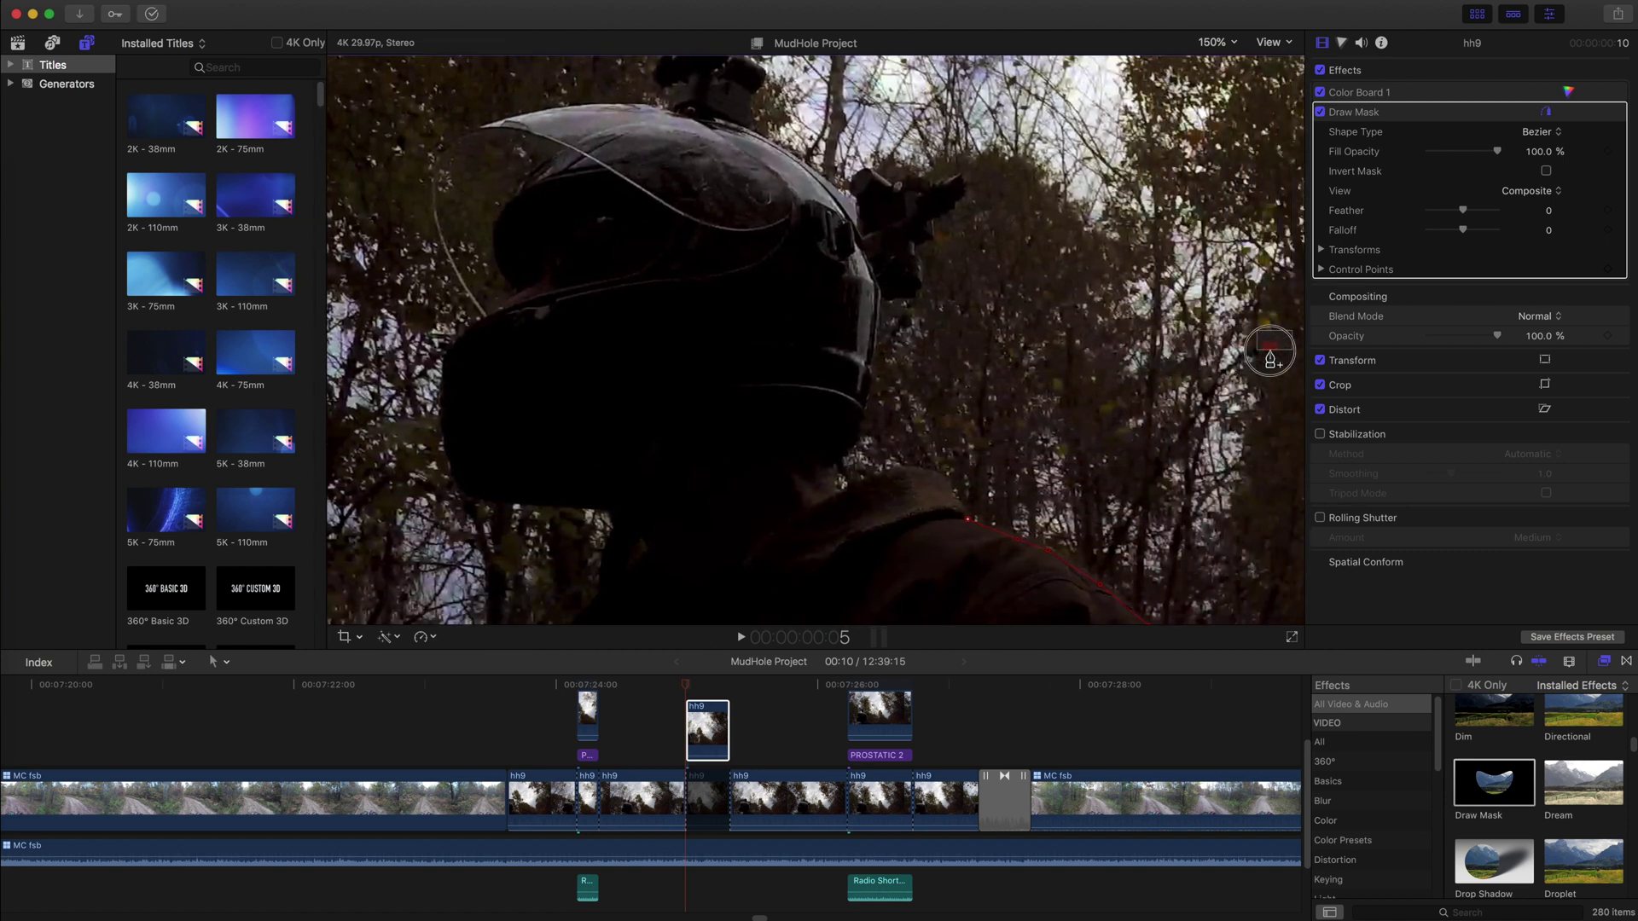
pyautogui.hscroll(-2, 1270, 351)
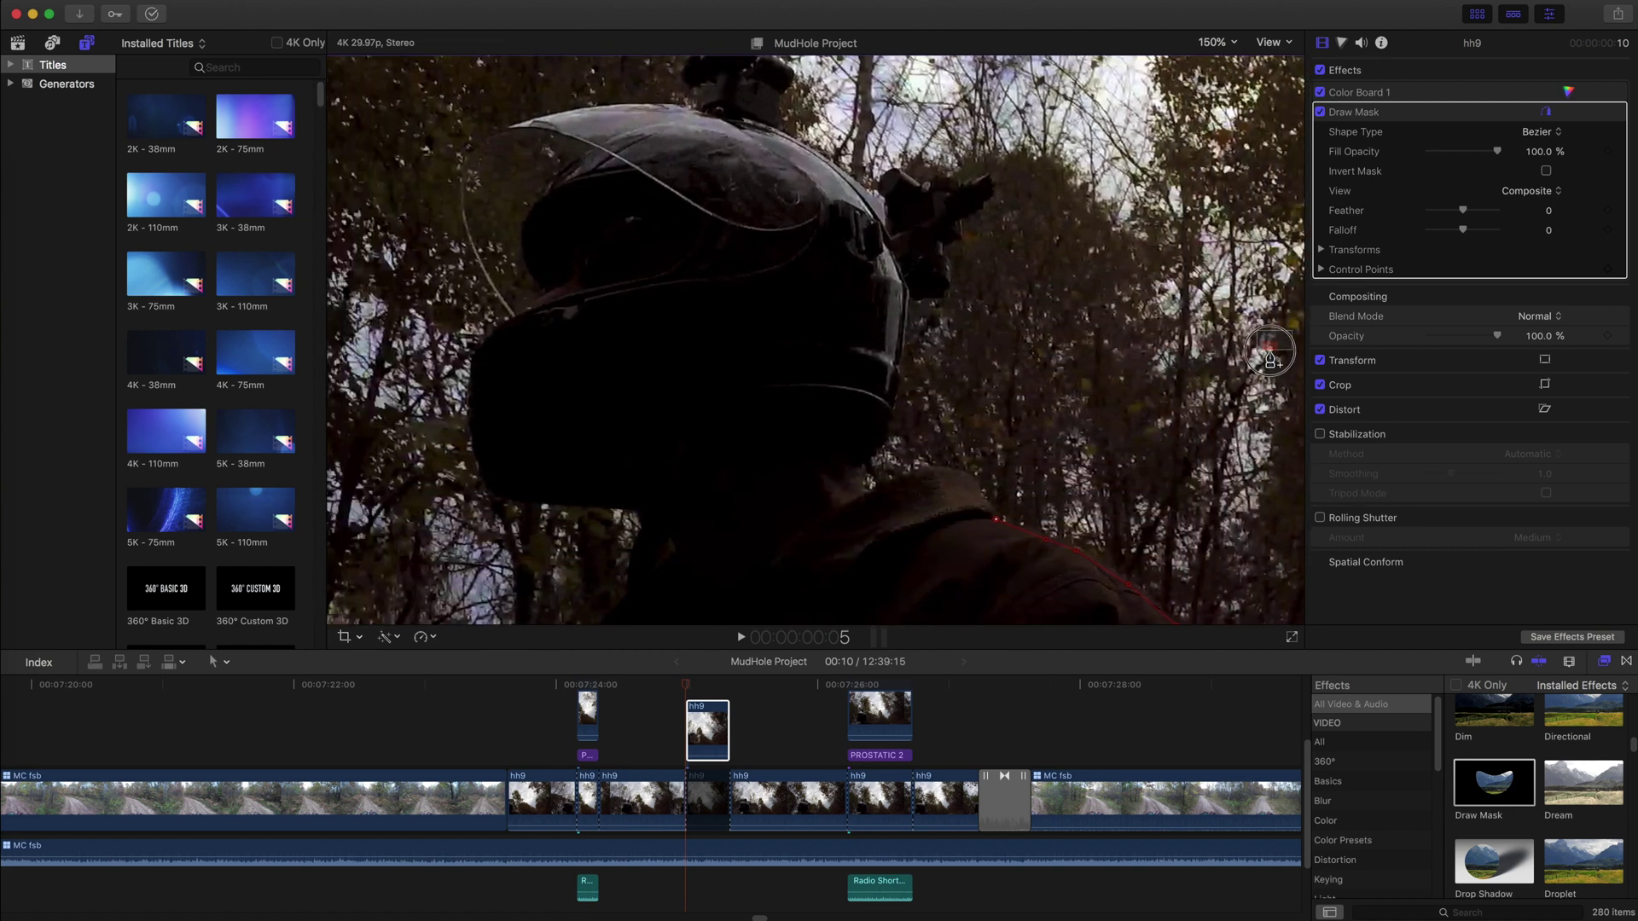
pyautogui.click(993, 512)
pyautogui.click(982, 496)
pyautogui.click(978, 482)
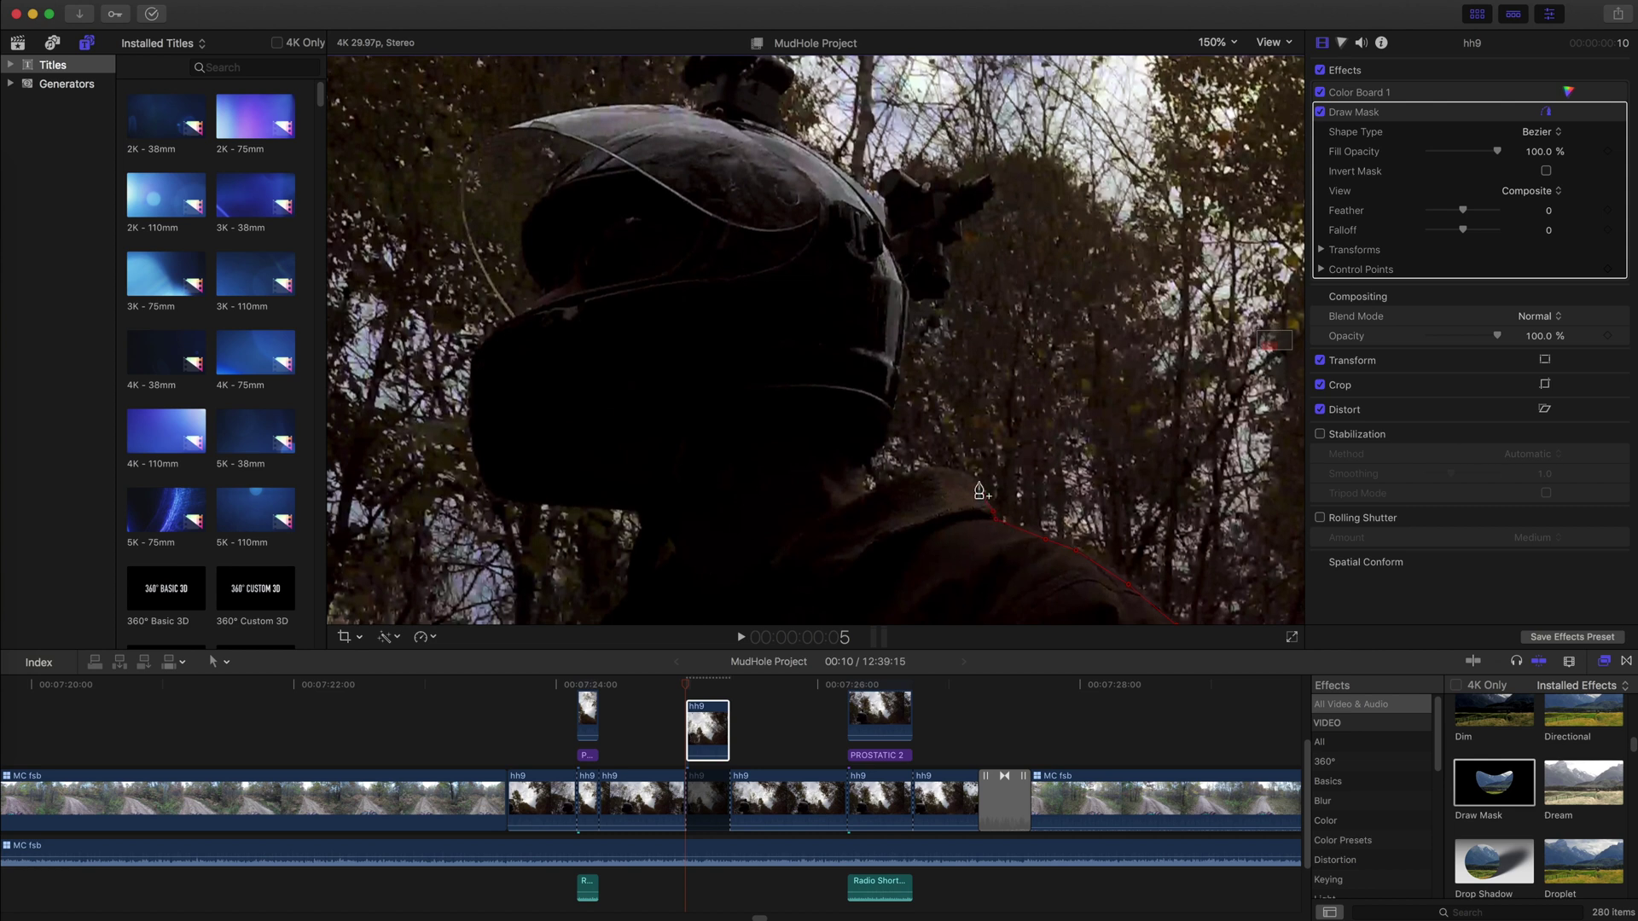
pyautogui.click(950, 469)
pyautogui.click(921, 467)
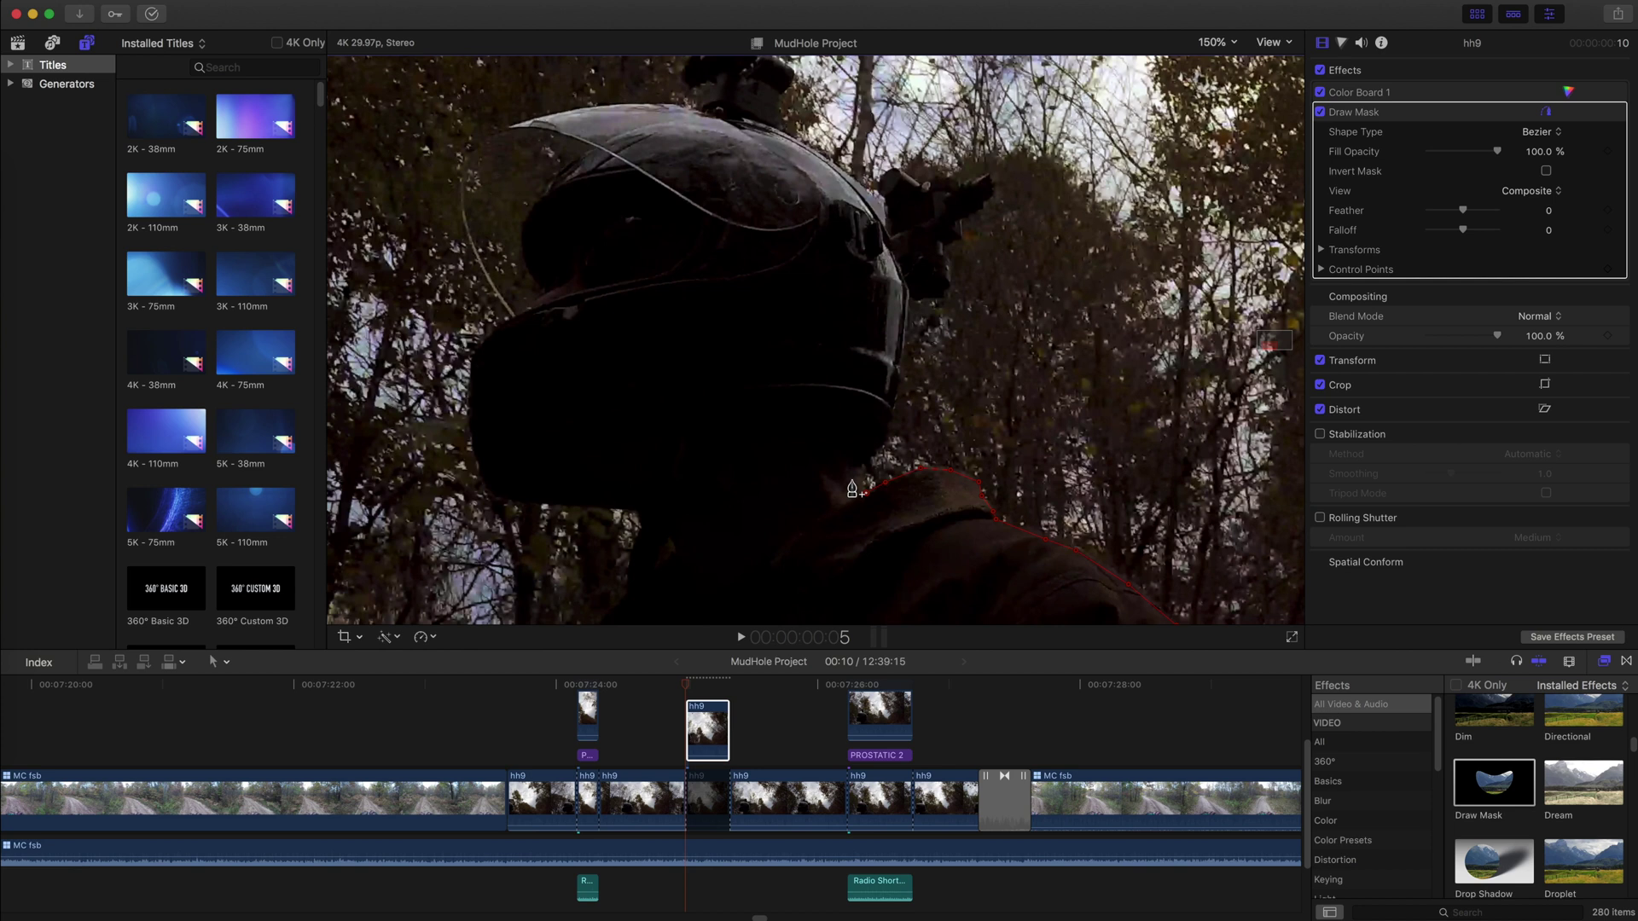
# Continue the mask outline from the collar up the neck and along the back of the helmet.
pyautogui.click(852, 488)
pyautogui.click(854, 474)
pyautogui.click(887, 439)
pyautogui.click(894, 412)
pyautogui.click(899, 369)
pyautogui.click(909, 301)
# Trace the mask outline around the accessory mounted on the back of the helmet.
pyautogui.click(942, 297)
pyautogui.click(955, 290)
pyautogui.click(950, 297)
pyautogui.click(944, 249)
pyautogui.click(961, 220)
pyautogui.click(990, 174)
pyautogui.click(956, 182)
pyautogui.click(930, 181)
pyautogui.click(898, 170)
pyautogui.click(877, 181)
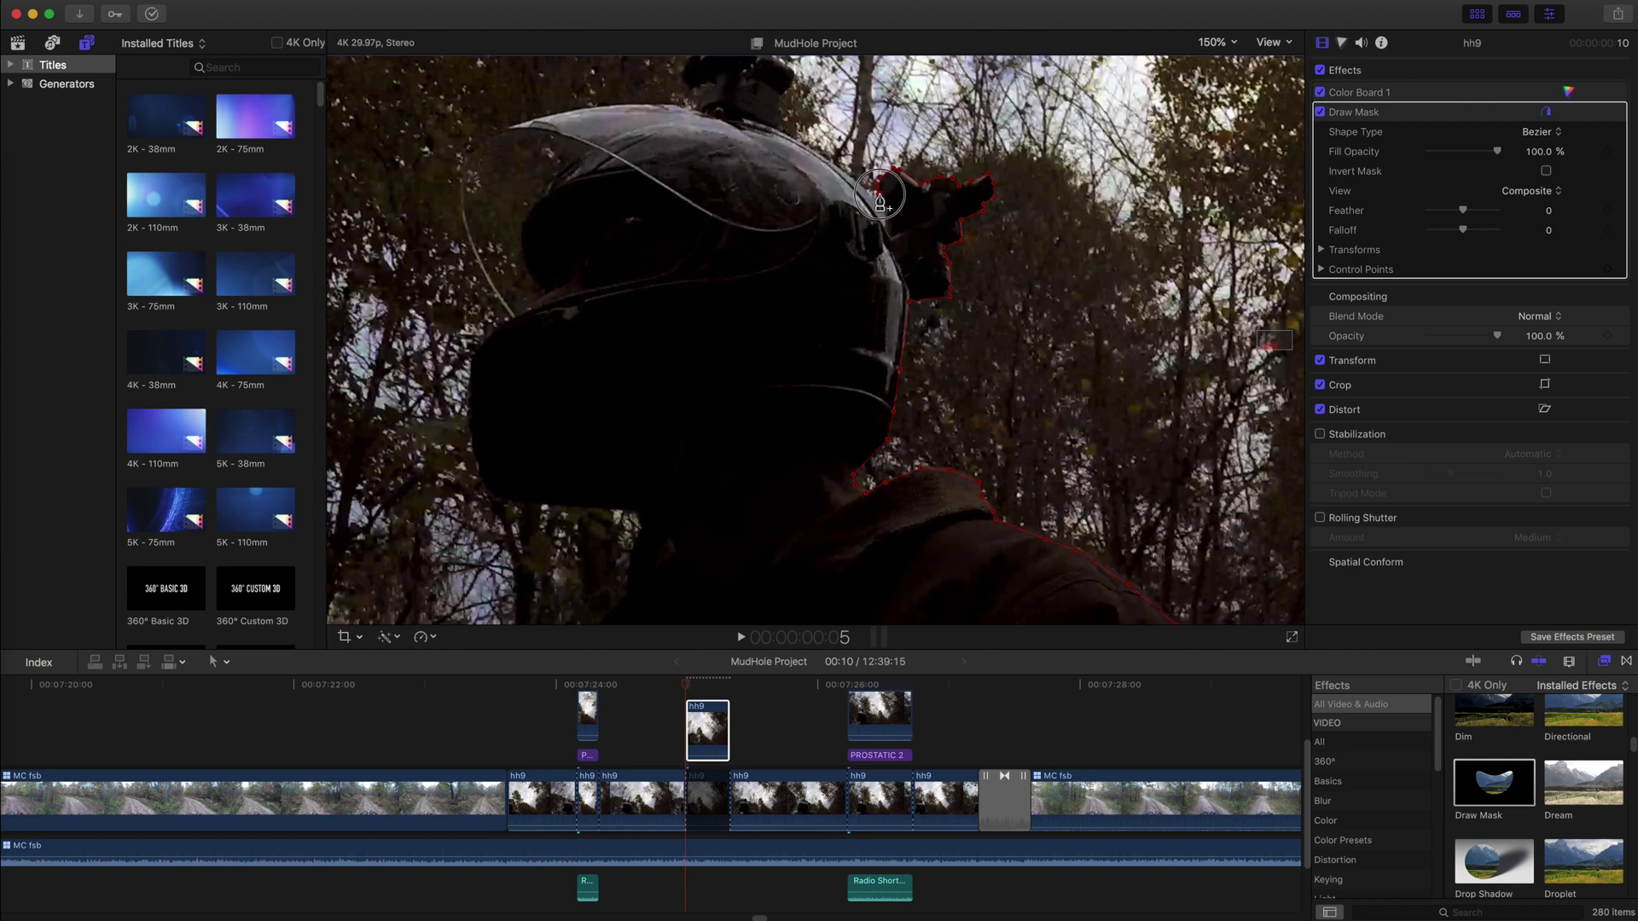
# Extend the mask outline over the helmet's crown and around the camera mounted on top of it.
pyautogui.click(853, 177)
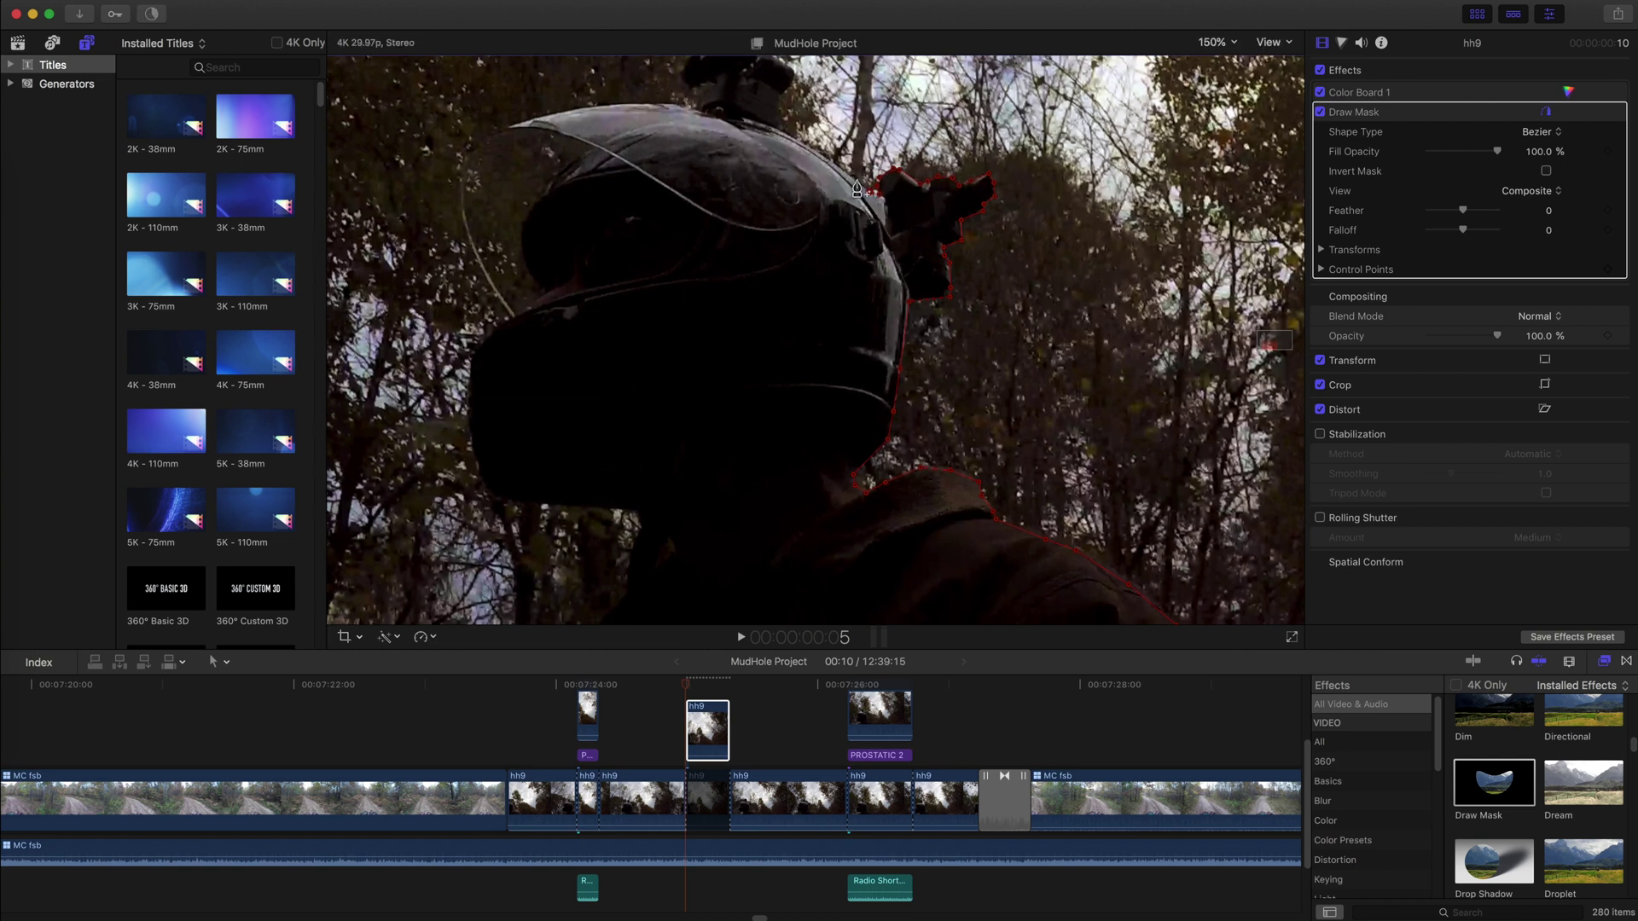
pyautogui.click(817, 153)
pyautogui.click(776, 131)
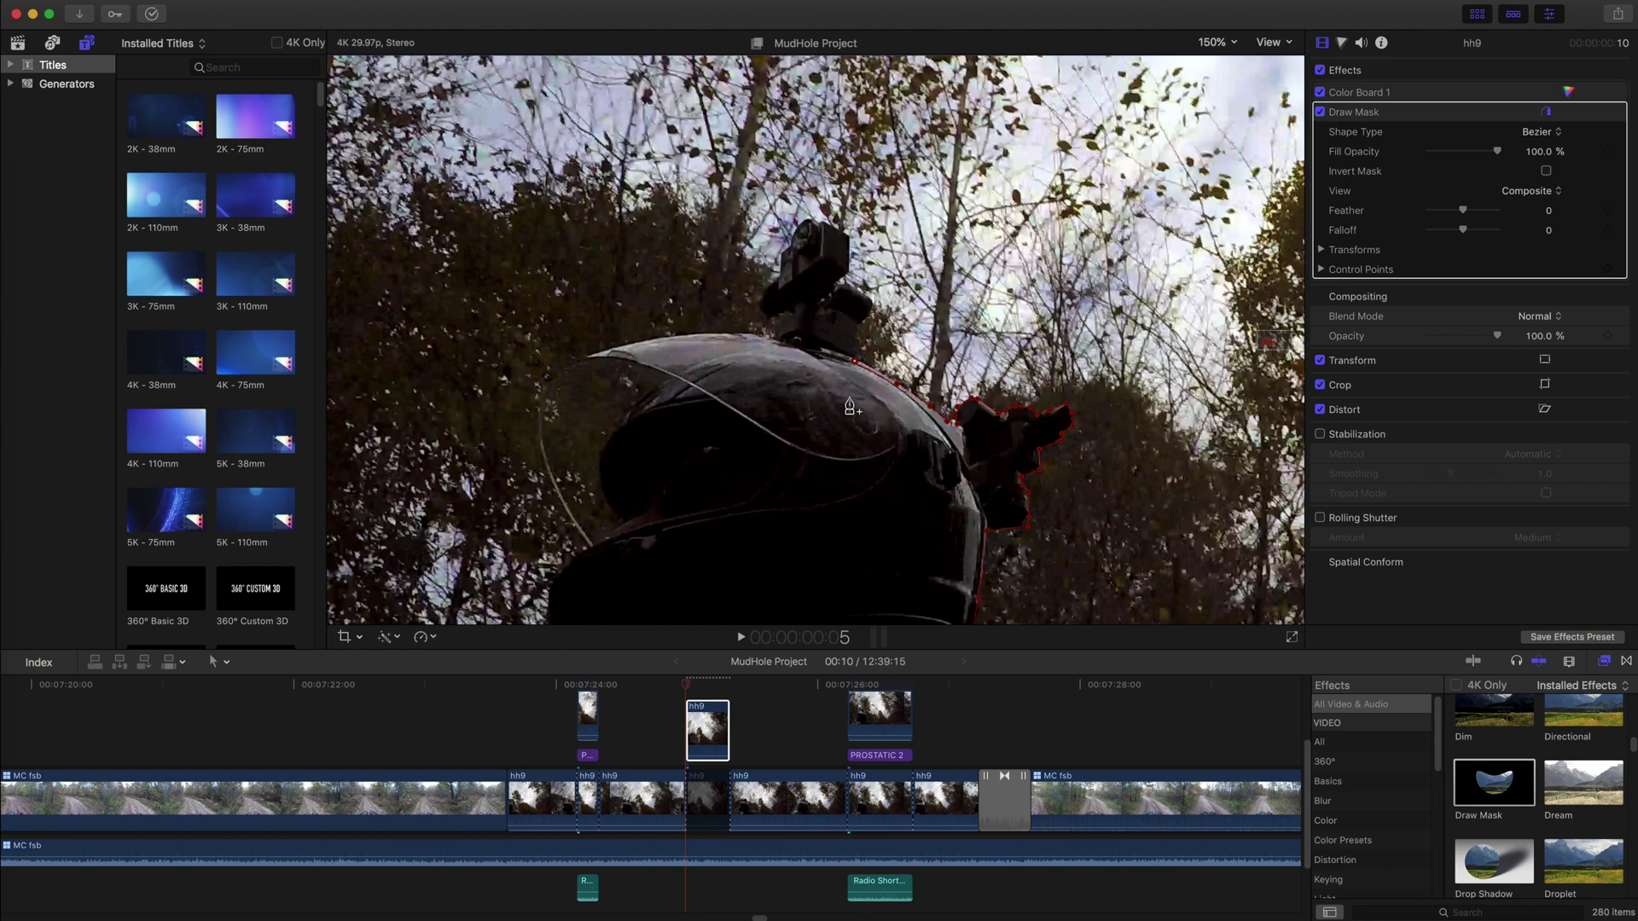
pyautogui.click(858, 350)
pyautogui.click(857, 326)
pyautogui.click(871, 301)
pyautogui.click(841, 285)
pyautogui.click(849, 274)
pyautogui.click(849, 237)
pyautogui.click(821, 223)
pyautogui.click(799, 226)
pyautogui.click(792, 237)
pyautogui.click(779, 253)
pyautogui.click(780, 278)
pyautogui.click(767, 290)
pyautogui.click(758, 304)
pyautogui.click(764, 312)
pyautogui.click(774, 318)
pyautogui.click(795, 317)
pyautogui.click(795, 329)
pyautogui.click(772, 338)
# Trace the mask outline along the helmet's front top and down the curved edge of the visor.
pyautogui.click(756, 334)
pyautogui.click(720, 333)
pyautogui.click(675, 336)
pyautogui.click(628, 344)
pyautogui.click(583, 358)
pyautogui.click(545, 381)
pyautogui.click(536, 410)
pyautogui.click(545, 465)
pyautogui.click(589, 544)
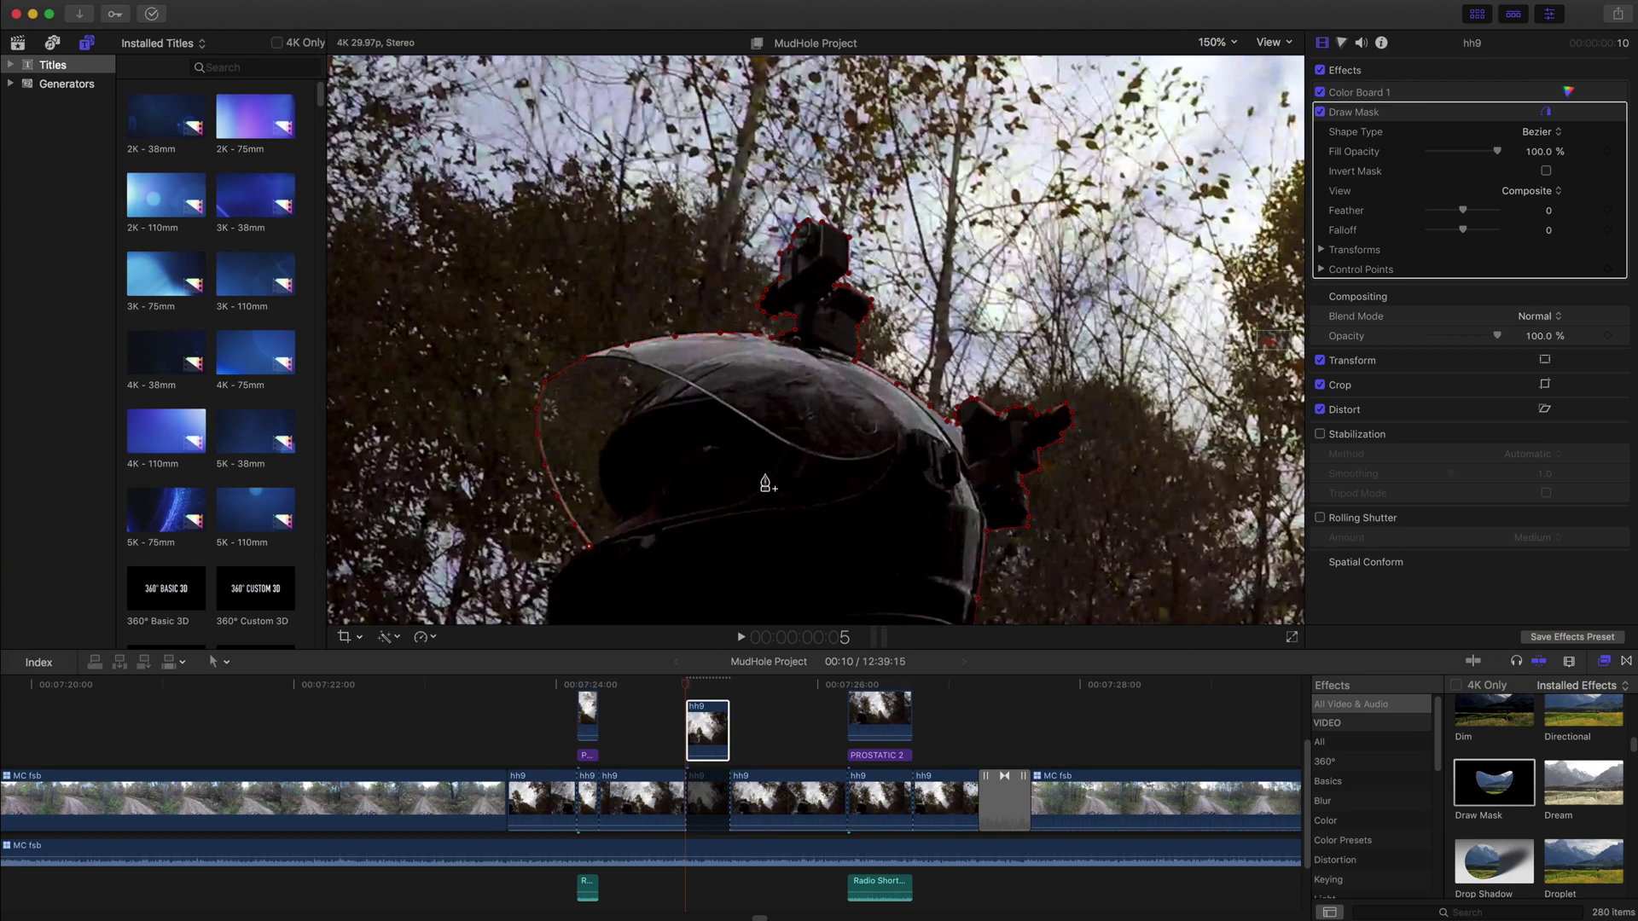
# Continue the mask outline around the helmet's chin and down the rider's neck to the frame's lower edge.
pyautogui.moveTo(1271, 339); pyautogui.dragTo(1266, 348)
pyautogui.click(802, 353)
pyautogui.click(794, 397)
pyautogui.click(796, 430)
pyautogui.click(804, 465)
pyautogui.click(819, 499)
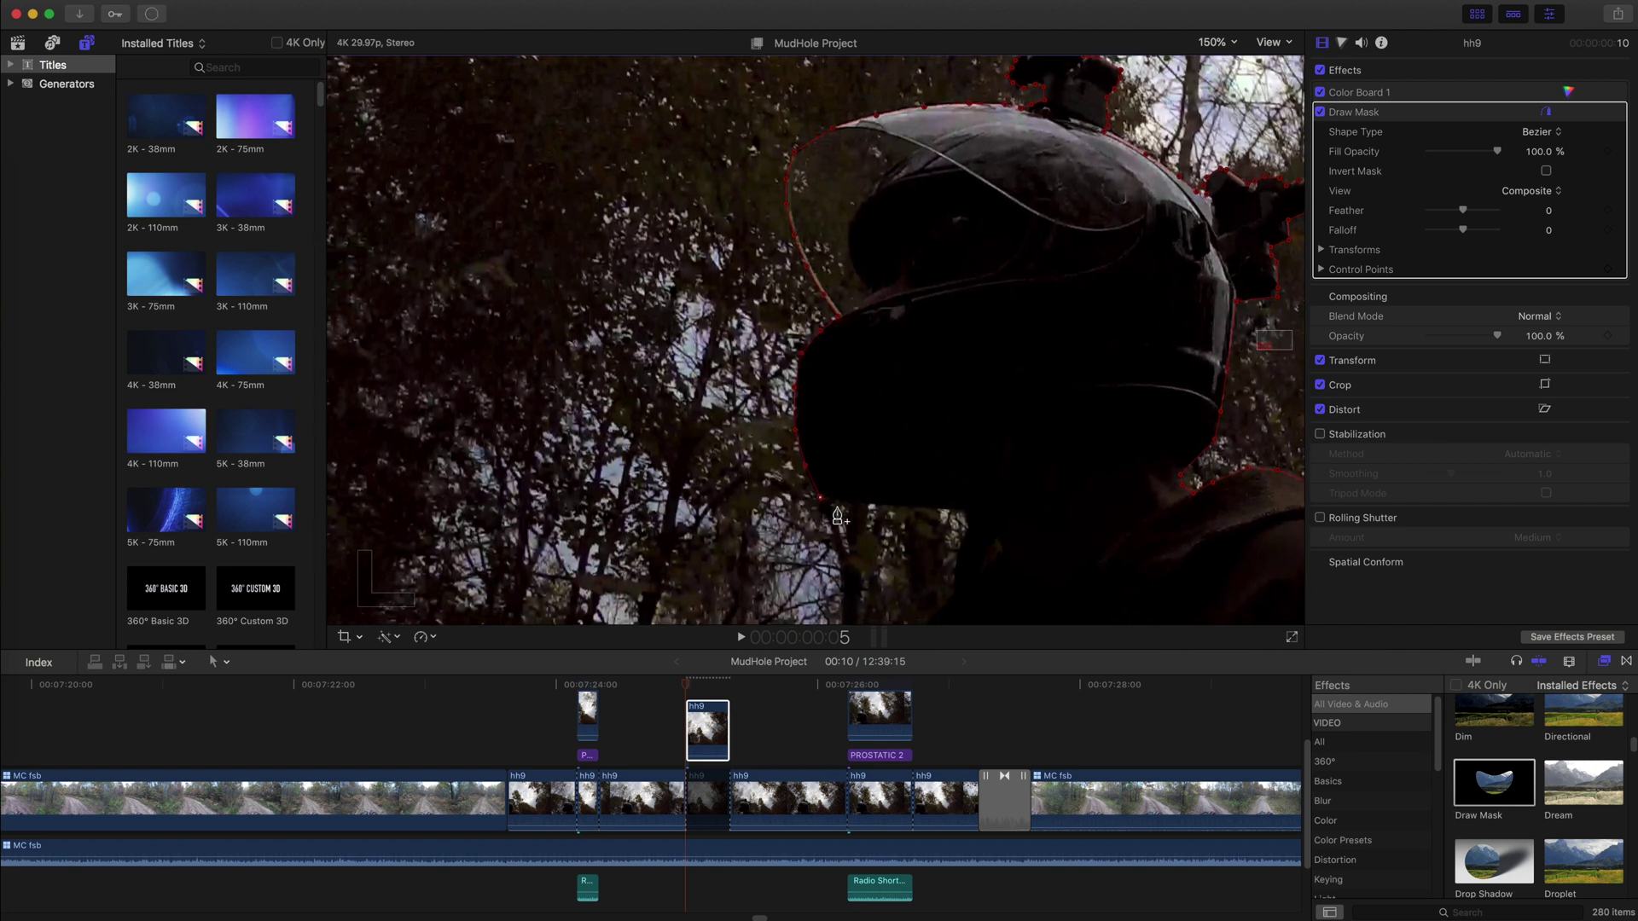
pyautogui.click(962, 516)
pyautogui.click(969, 530)
pyautogui.click(956, 573)
pyautogui.click(928, 624)
# Fit the whole frame in the viewer and close the mask at its first control point by the shoulder.
pyautogui.moveTo(1271, 337); pyautogui.dragTo(1278, 338)
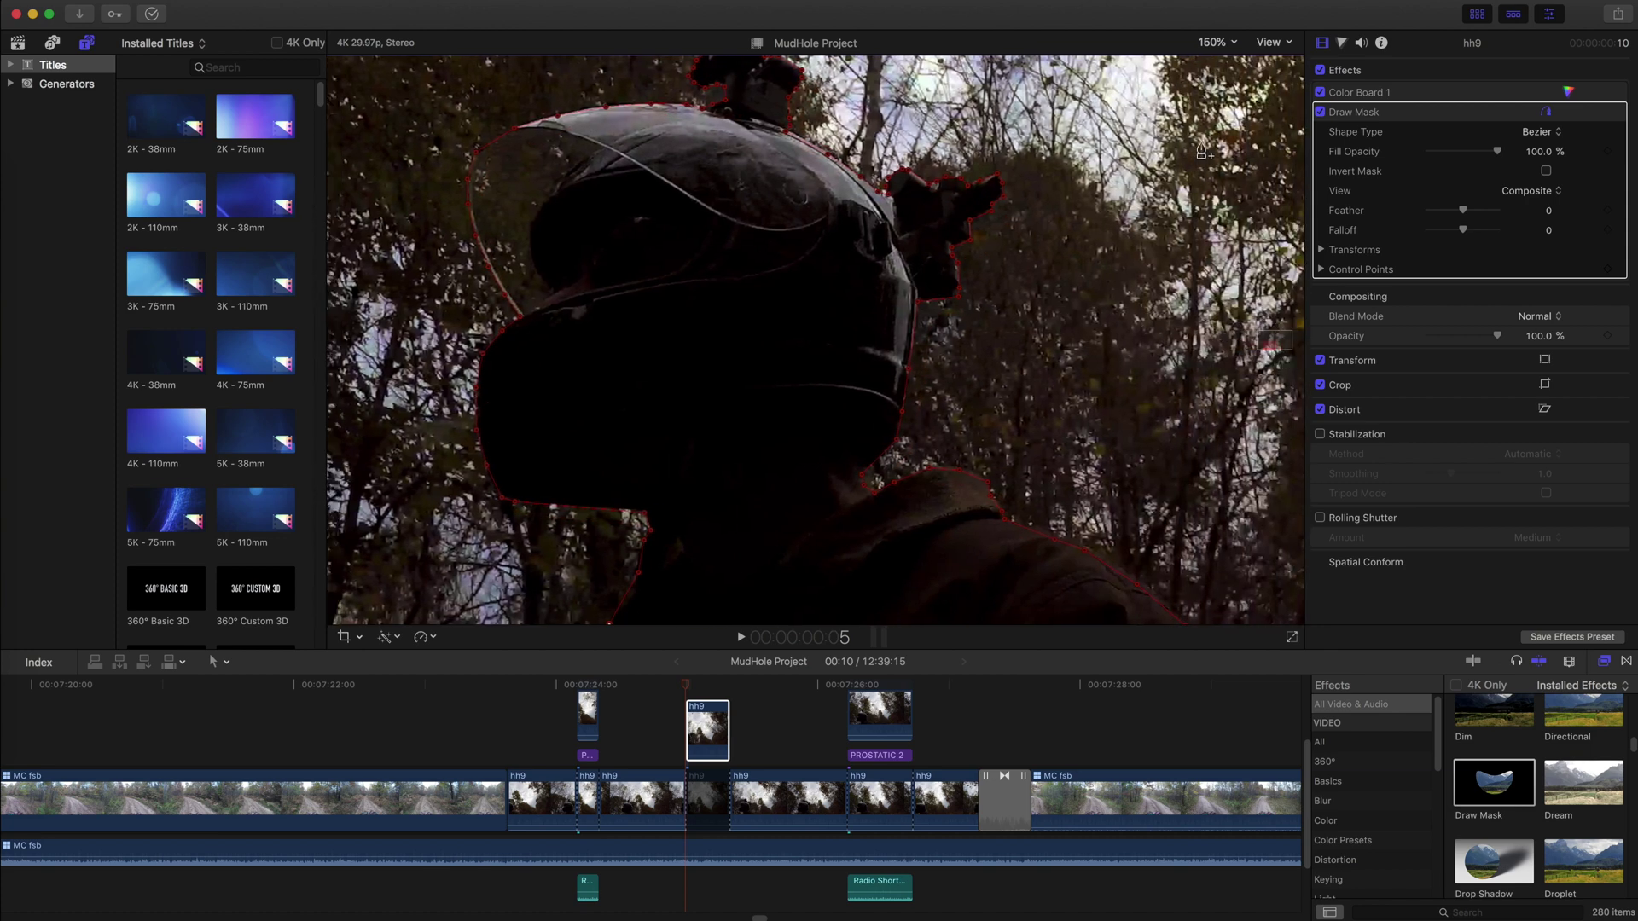
pyautogui.click(1218, 42)
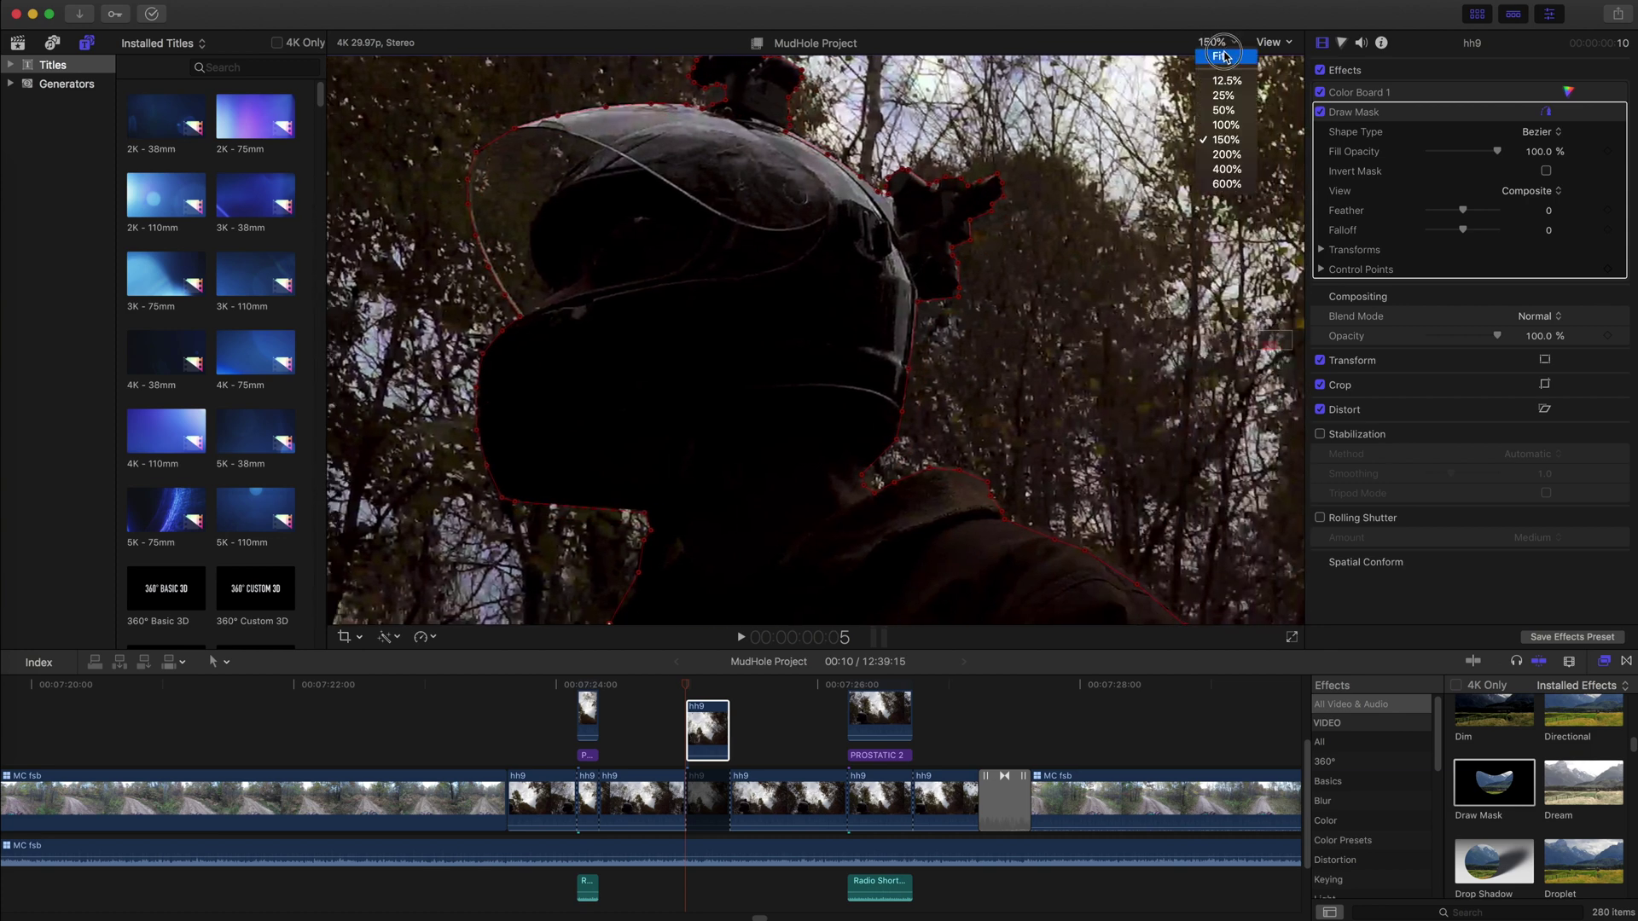
pyautogui.click(1223, 56)
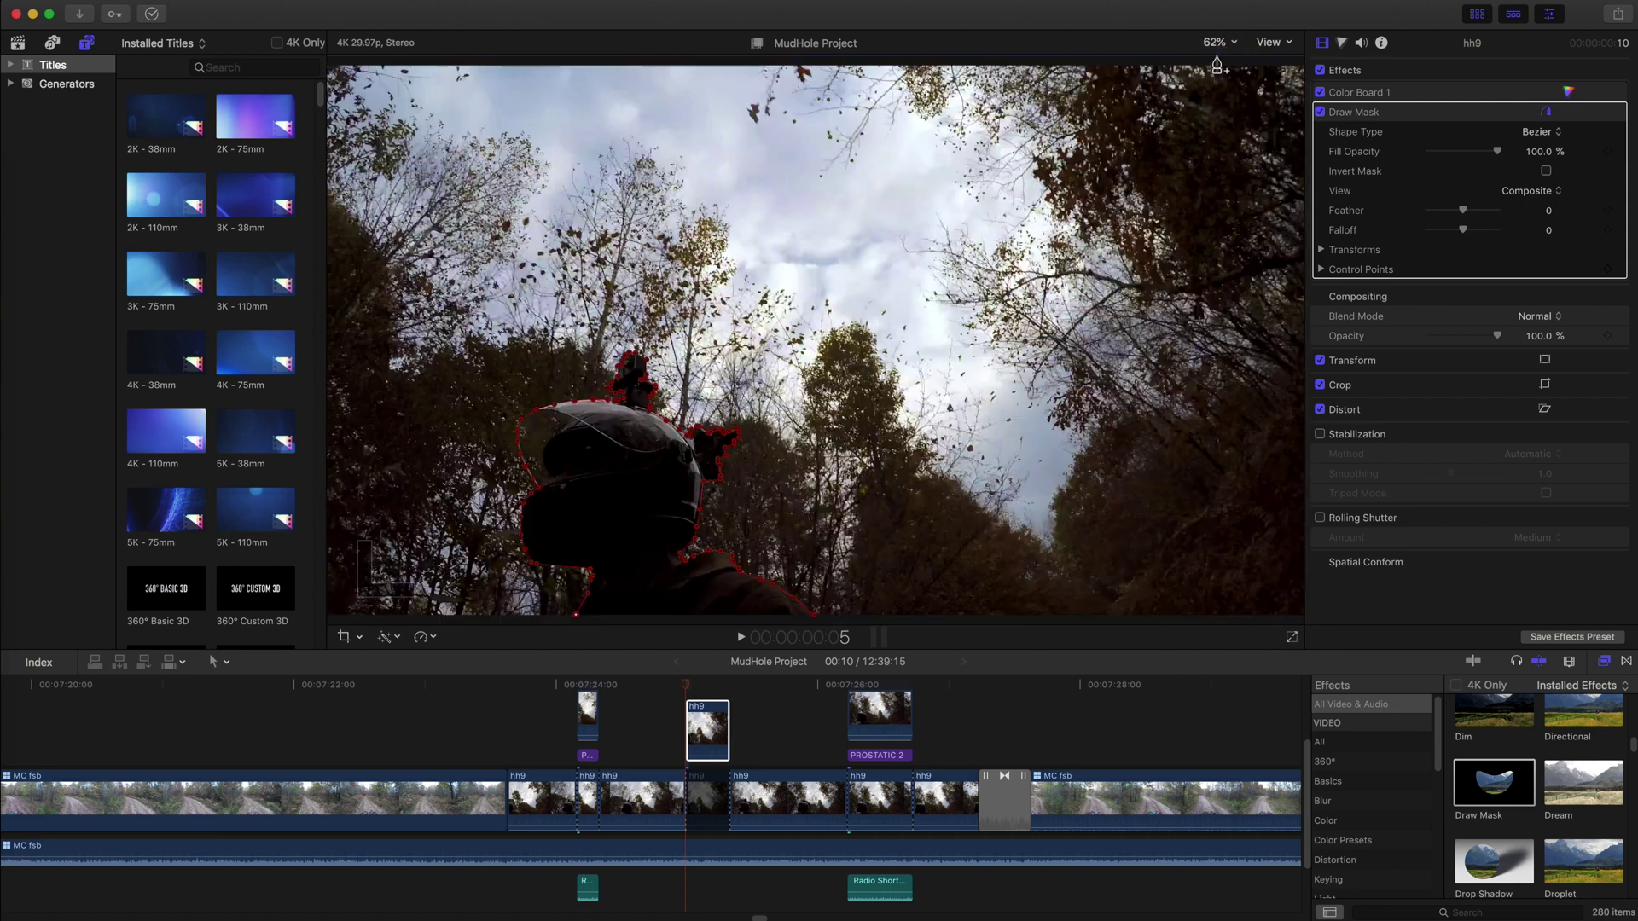
pyautogui.click(814, 622)
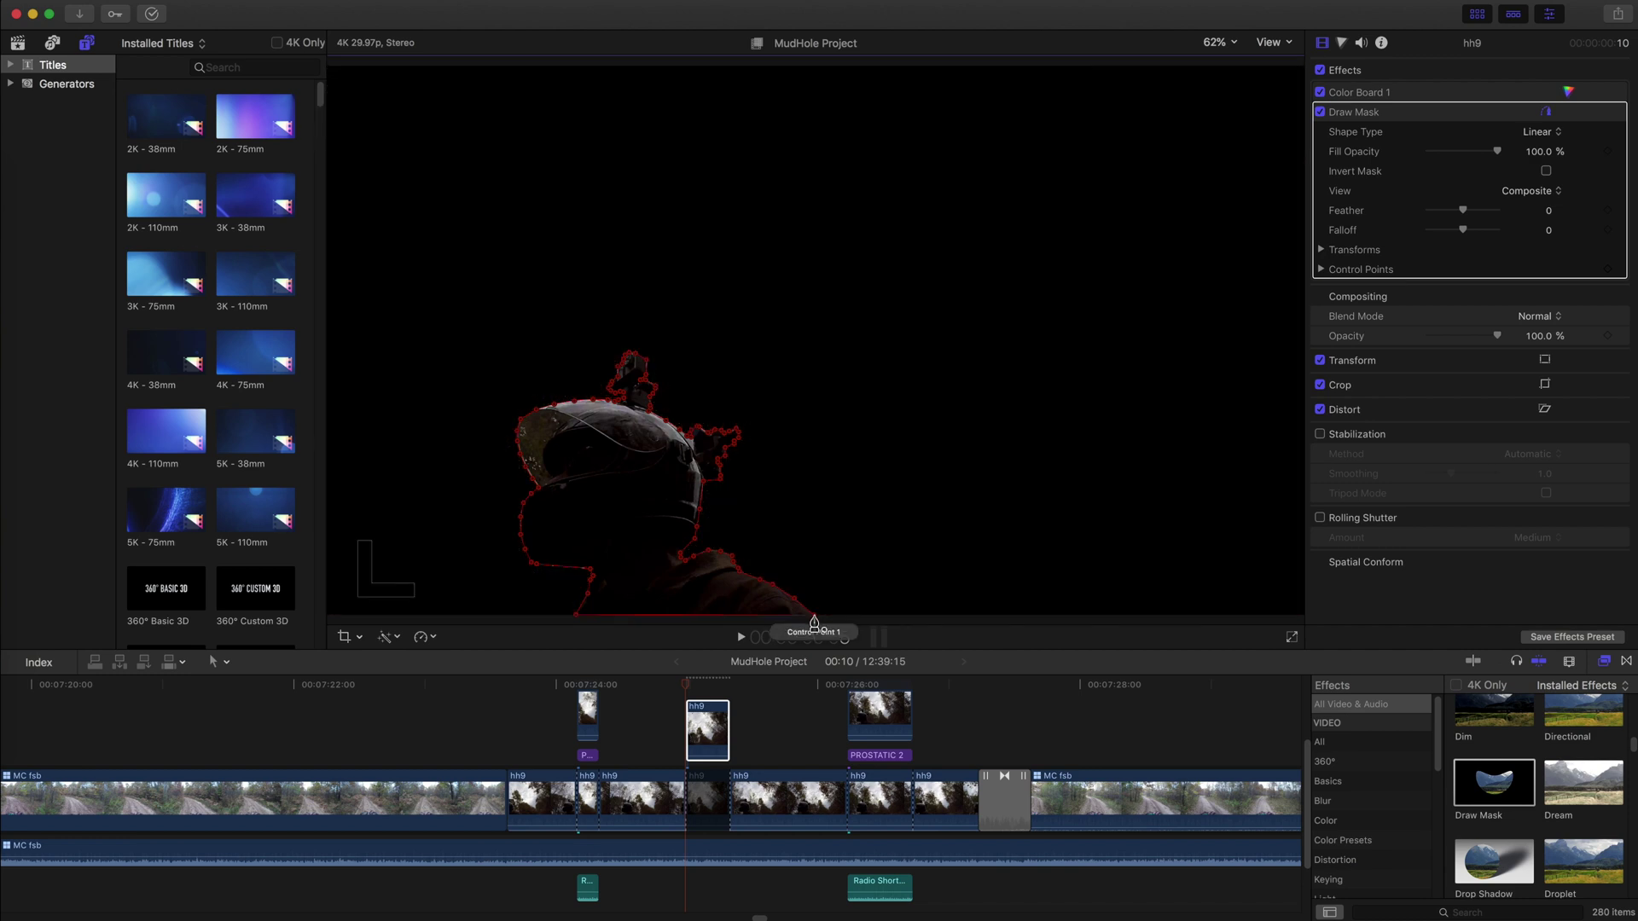
# Invert the mask and add keyframes for its Position, Rotation, Scale and Control Points at 7:25:00.
pyautogui.click(1547, 171)
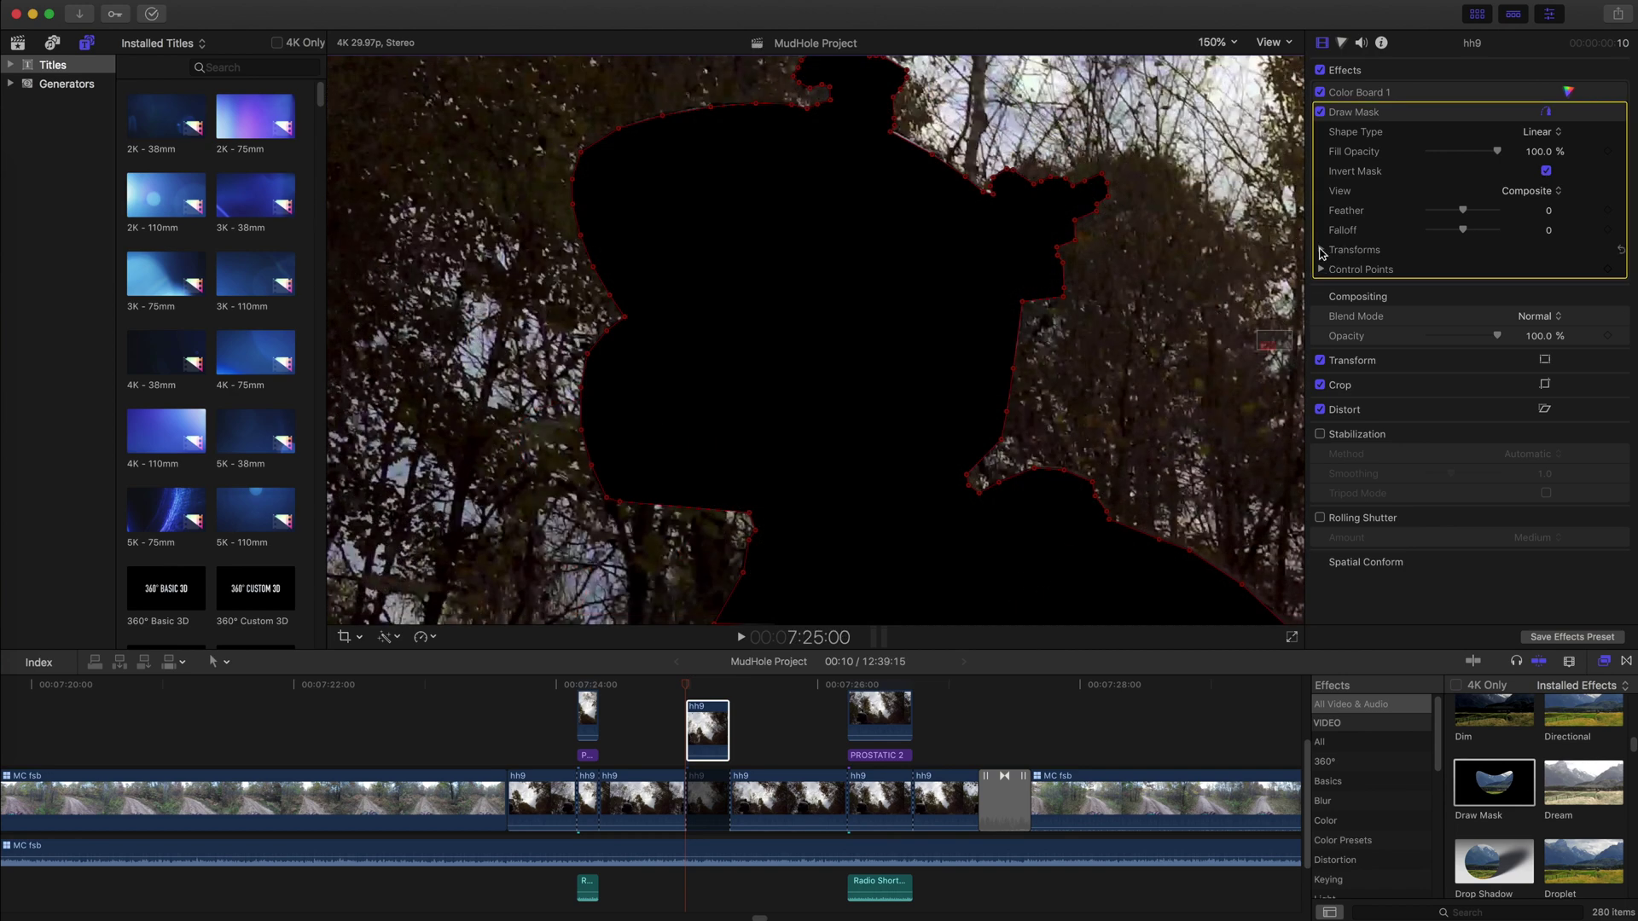
pyautogui.click(1321, 250)
pyautogui.click(1607, 270)
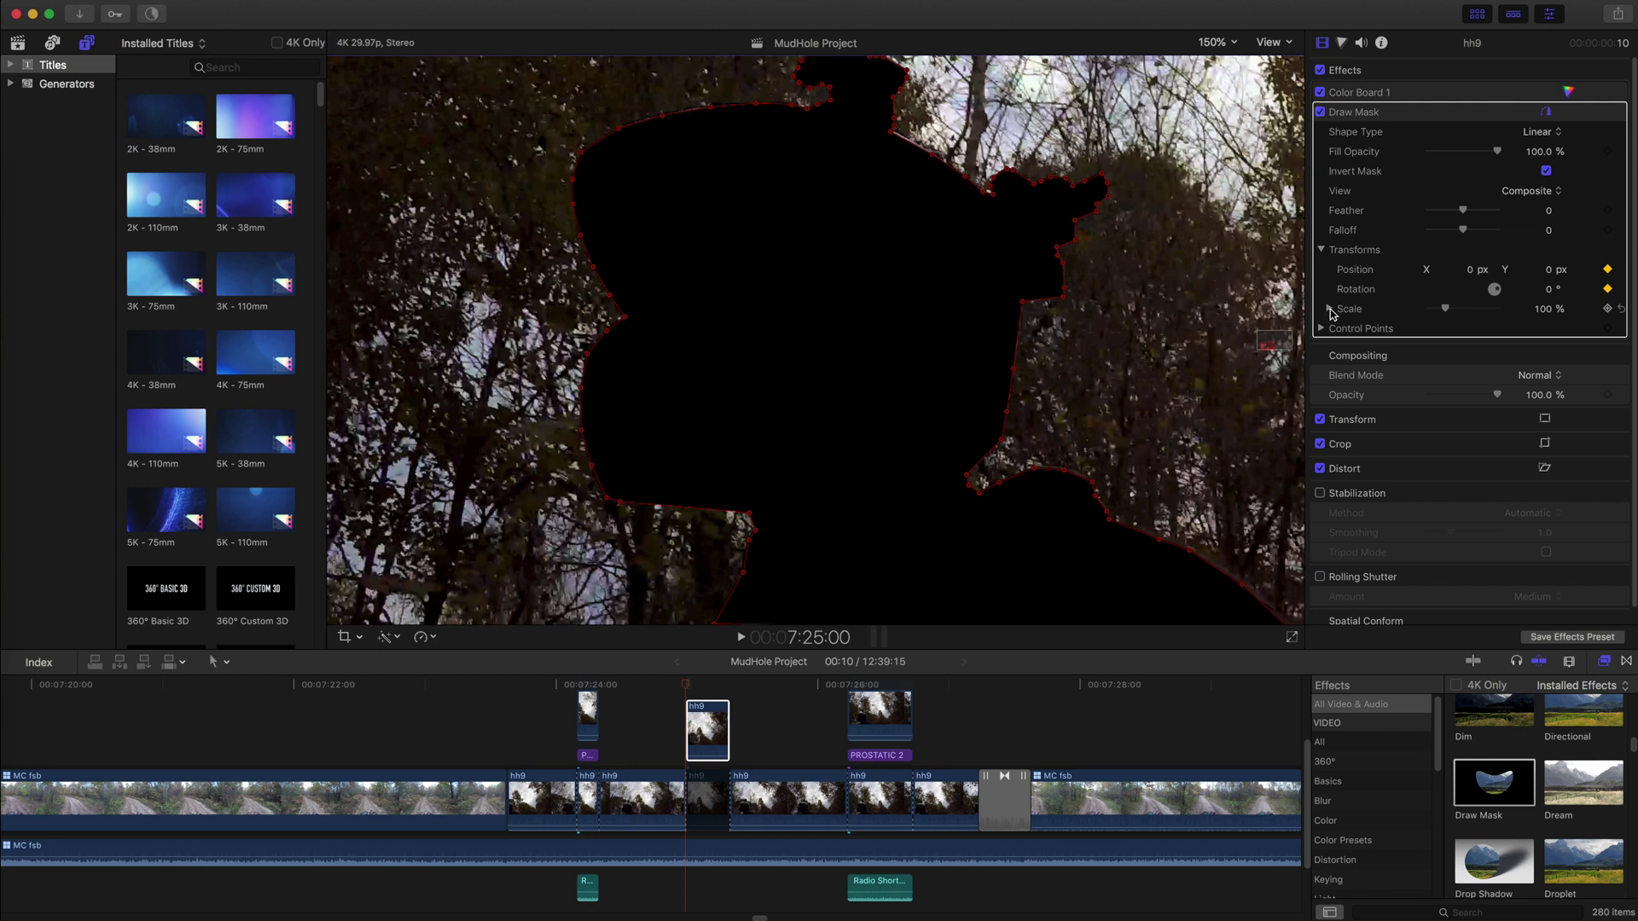
pyautogui.click(1607, 309)
pyautogui.click(1607, 330)
# Set the viewer zoom to 100% and bring the masked rider's full silhouette into view.
pyautogui.click(1225, 44)
pyautogui.click(1226, 124)
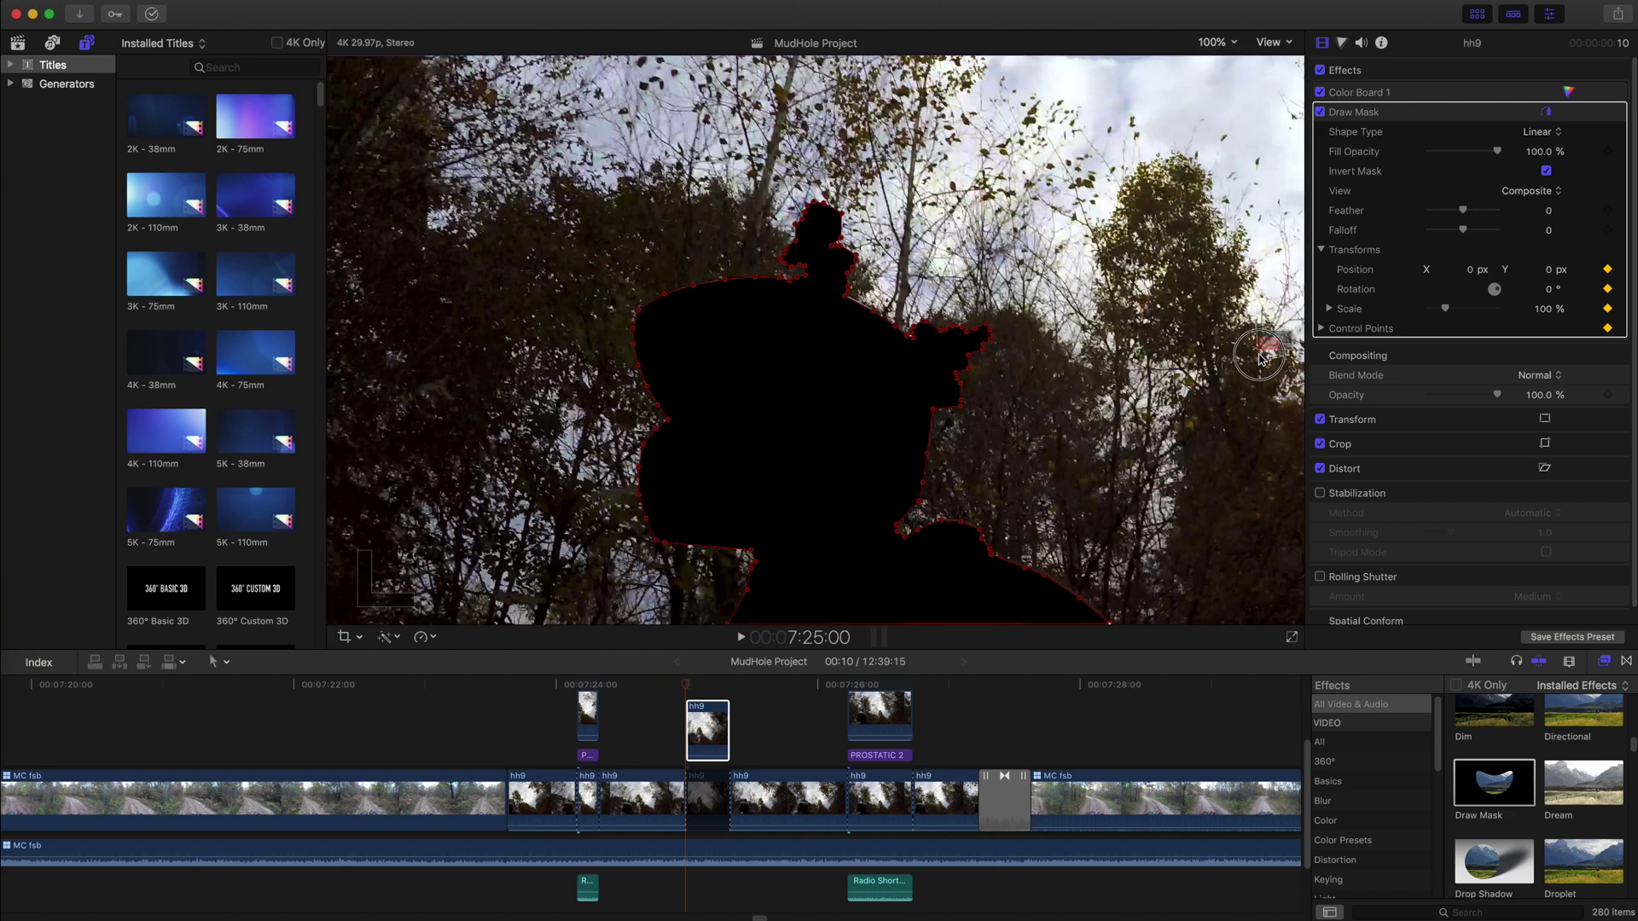
pyautogui.moveTo(1259, 357); pyautogui.dragTo(1268, 360)
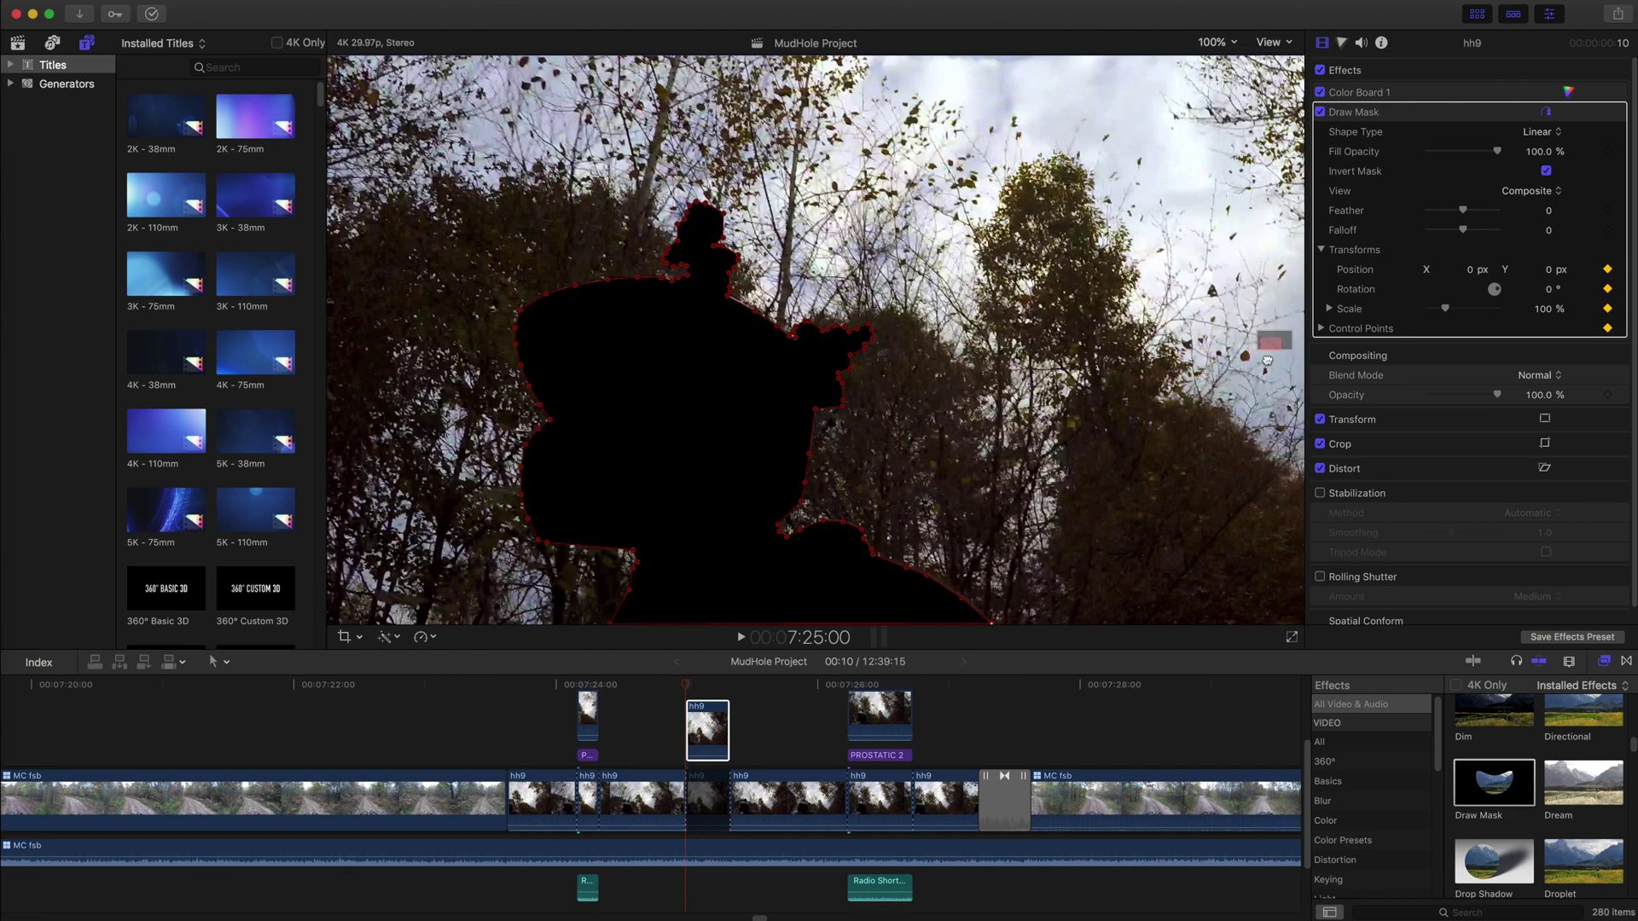
# Advance from the clip's first frame to 7:25:01 and adjust the mask's control point at the back of the rider's neck.
pyautogui.moveTo(689, 695)
pyautogui.mouseDown()
pyautogui.moveTo(669, 687)
pyautogui.moveTo(687, 691)
pyautogui.mouseUp()
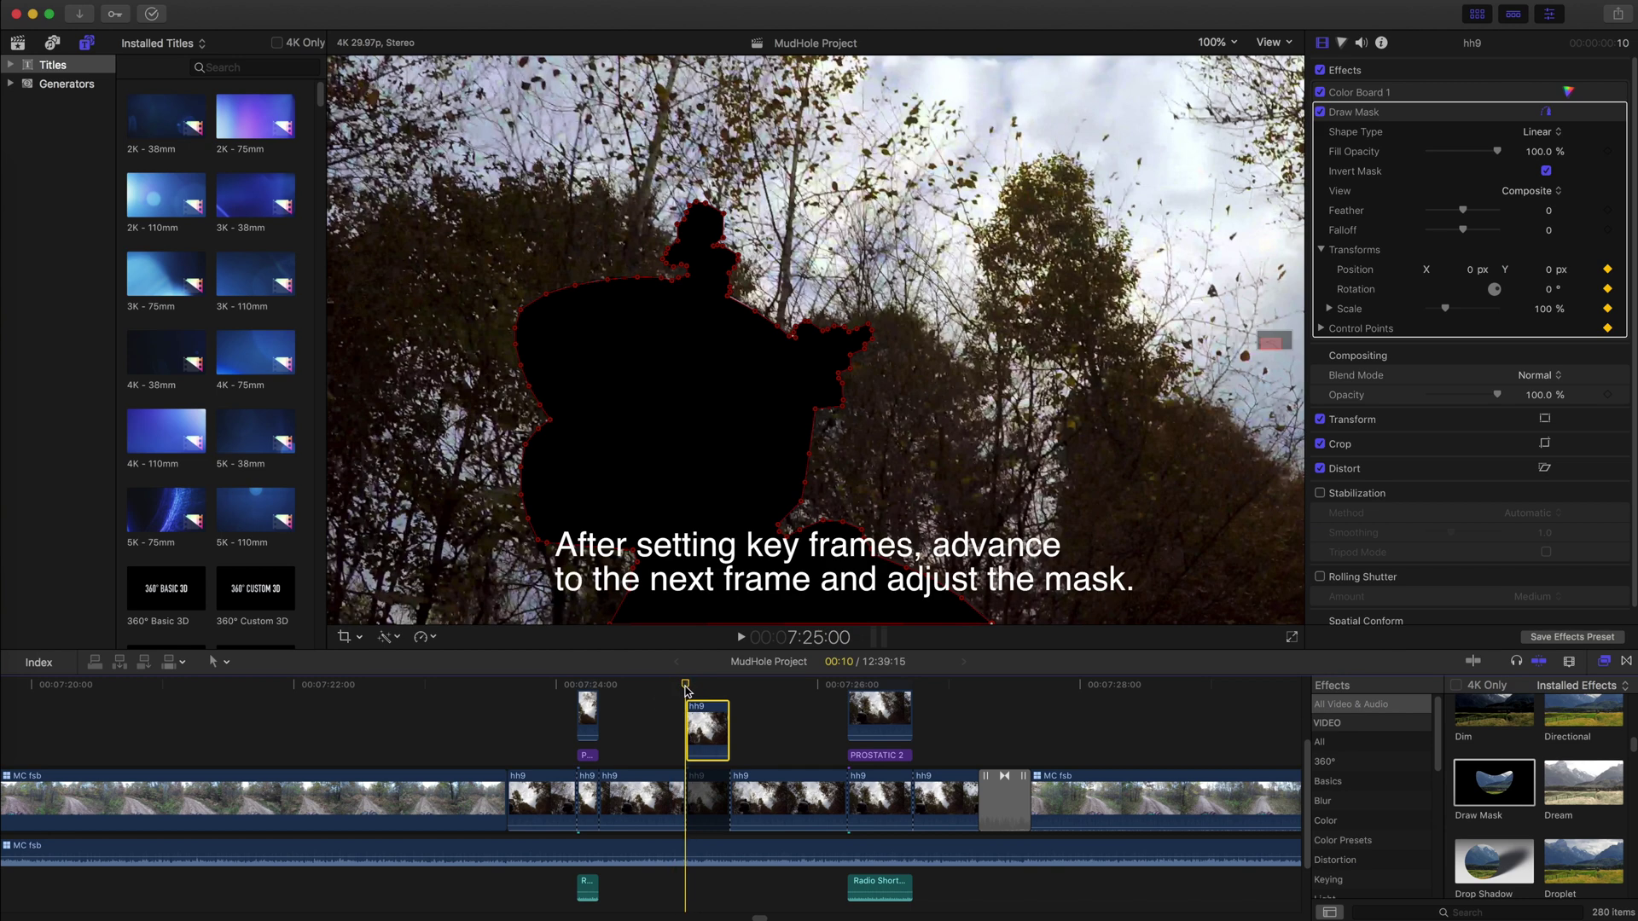
pyautogui.press('Right')
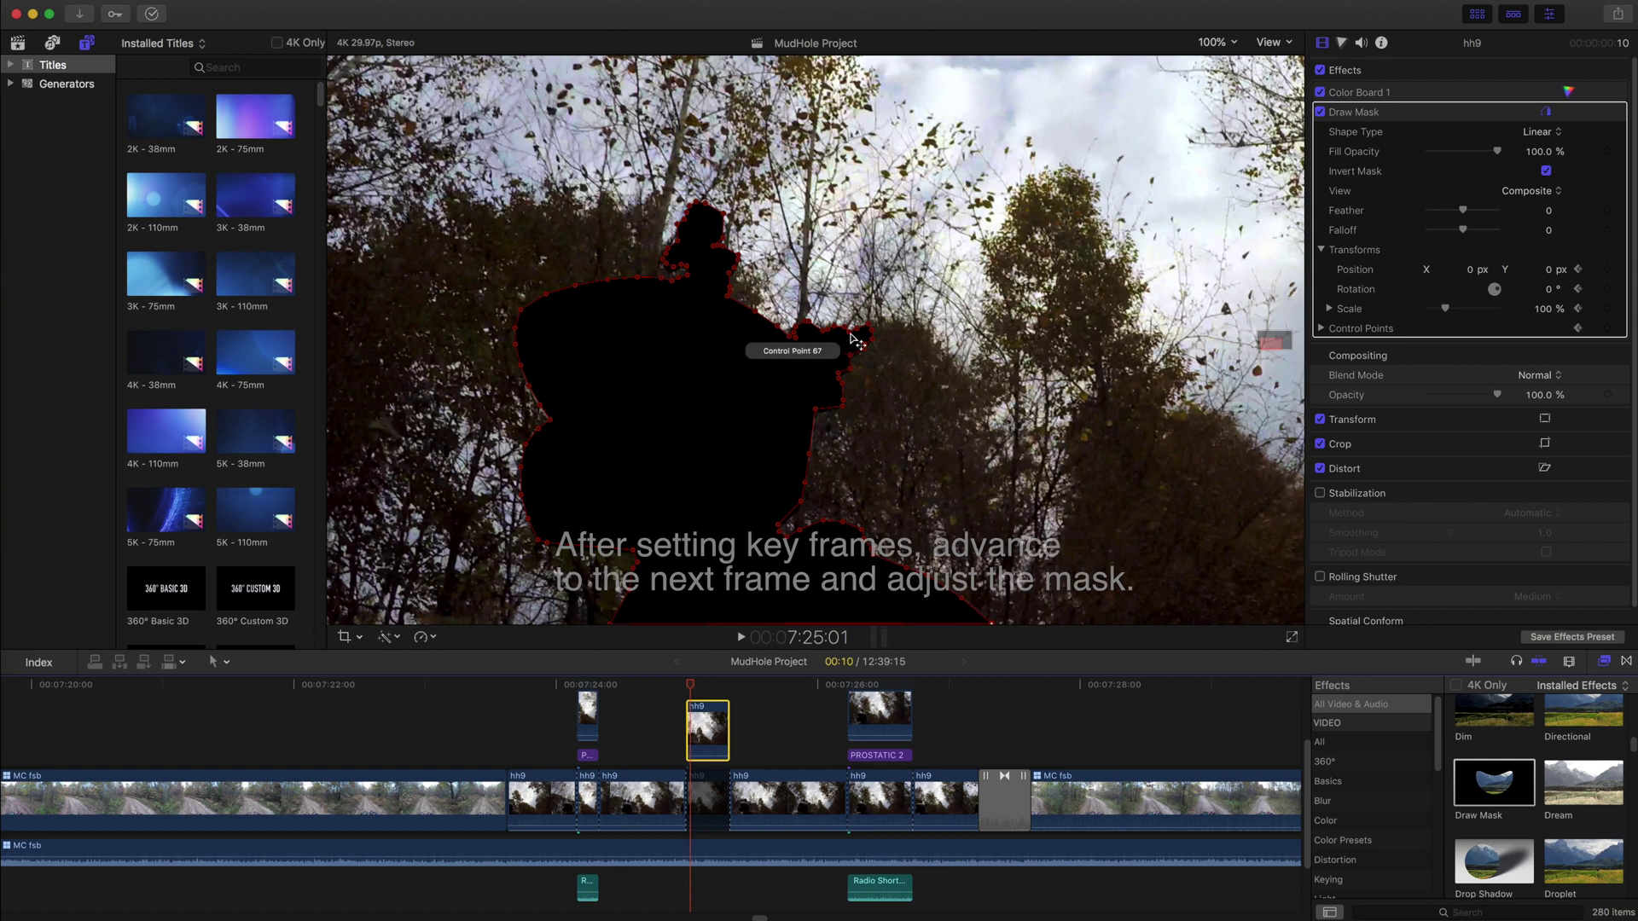
pyautogui.click(786, 532)
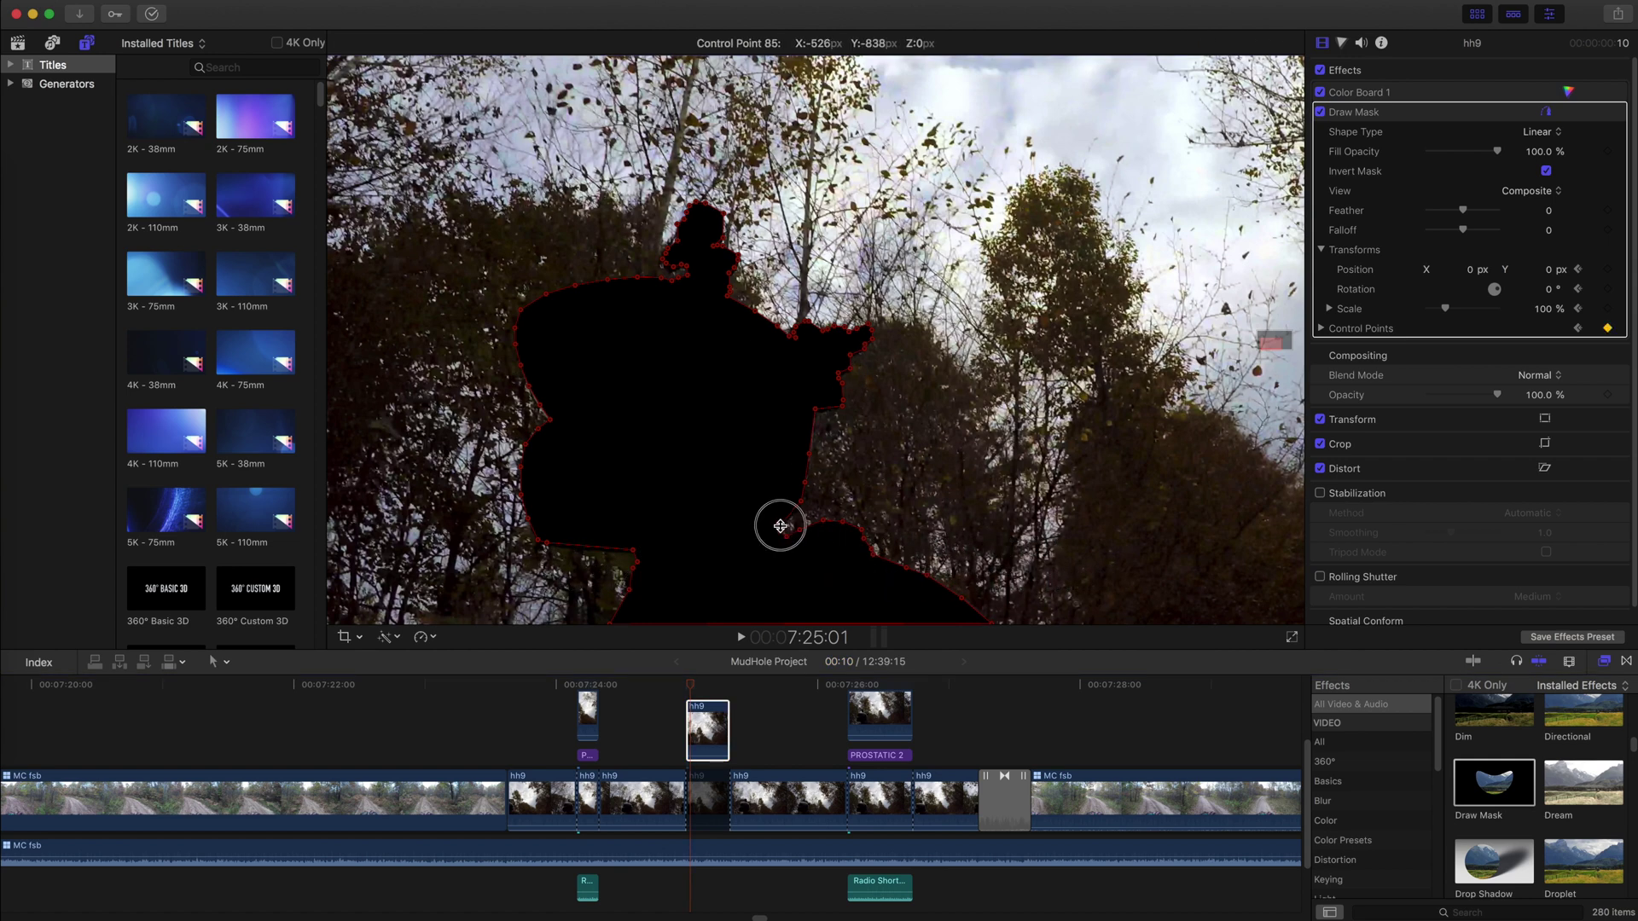
# Advance to 7:25:02 and adjust the mask's control points along the chin, the rear camera mount and the lower visor edge.
pyautogui.press('Right')
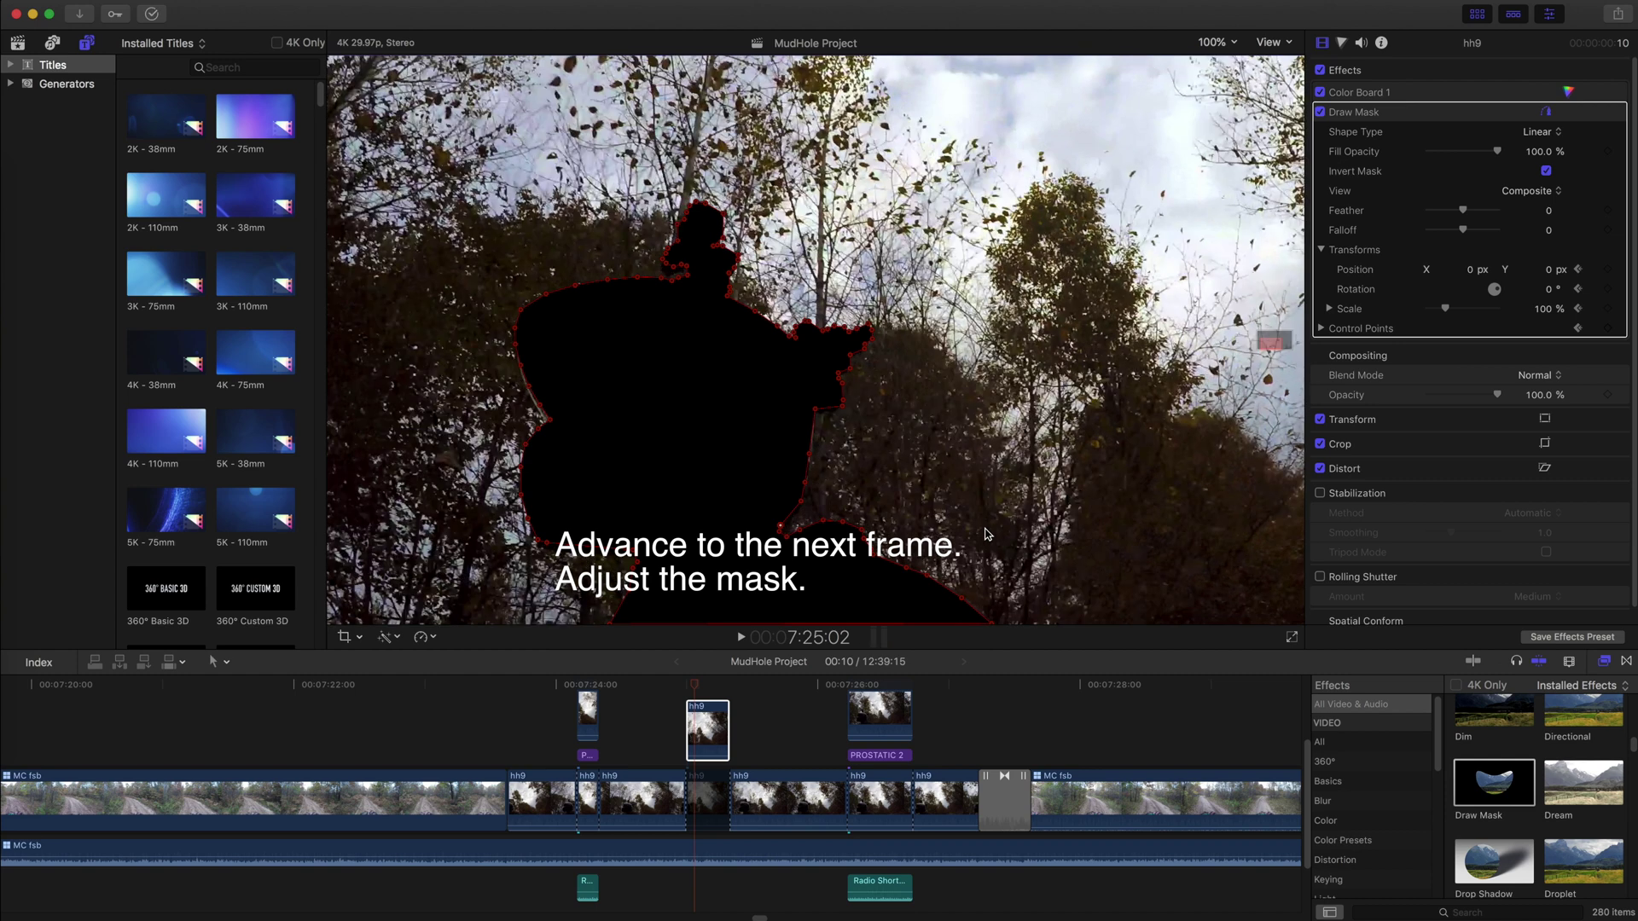
pyautogui.click(543, 550)
pyautogui.moveTo(545, 547); pyautogui.dragTo(551, 551)
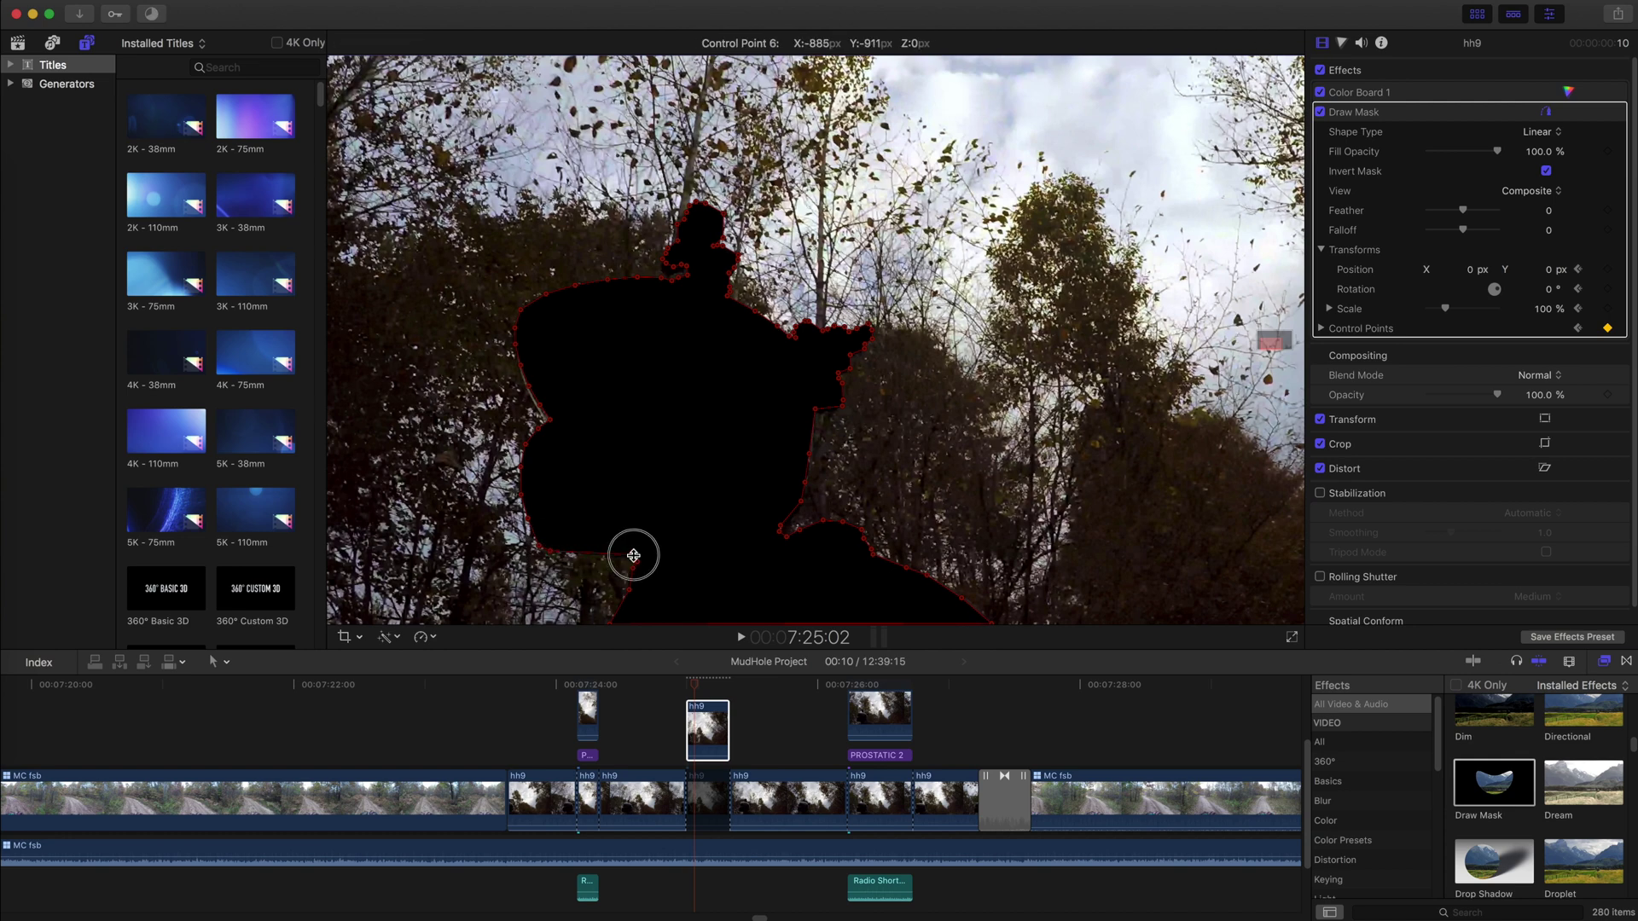
pyautogui.moveTo(843, 408); pyautogui.dragTo(837, 413)
pyautogui.moveTo(550, 420); pyautogui.dragTo(547, 423)
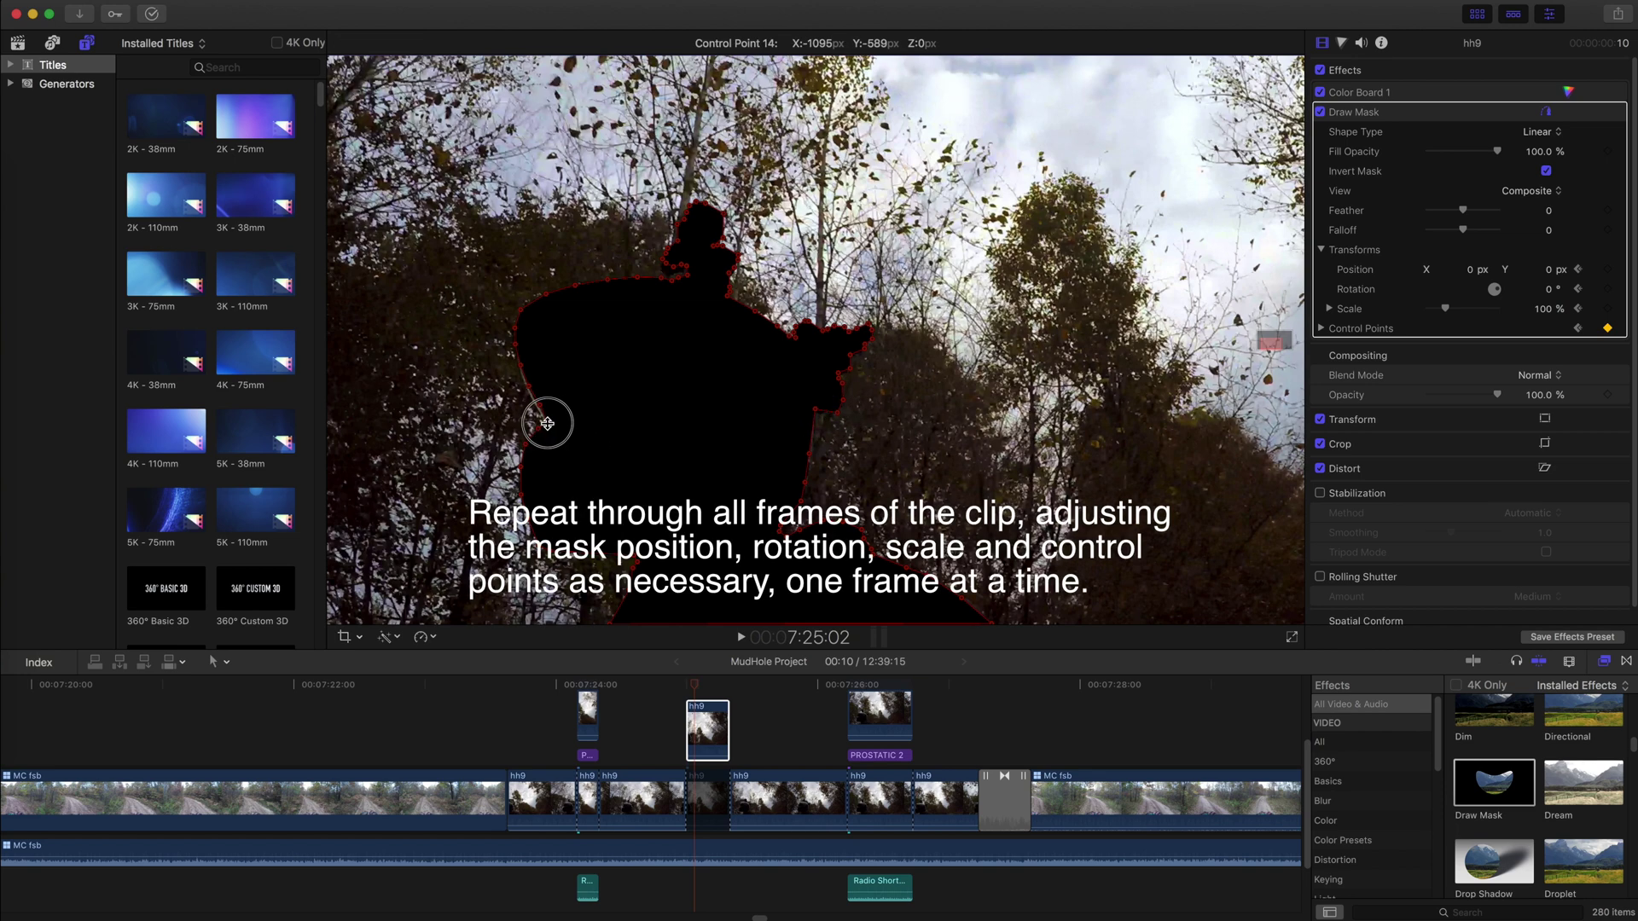
# Turn off mask inversion, refine the chin-side control points, and move the mask to X -3.3 px, Y -20.0 px at 7:25:02.
pyautogui.click(1544, 173)
pyautogui.moveTo(521, 495); pyautogui.dragTo(523, 495)
pyautogui.moveTo(520, 467); pyautogui.dragTo(524, 467)
pyautogui.moveTo(525, 445); pyautogui.dragTo(541, 435)
pyautogui.moveTo(547, 424); pyautogui.dragTo(552, 429)
pyautogui.moveTo(540, 434); pyautogui.dragTo(542, 437)
pyautogui.moveTo(529, 447); pyautogui.dragTo(531, 447)
pyautogui.moveTo(687, 443); pyautogui.dragTo(685, 445)
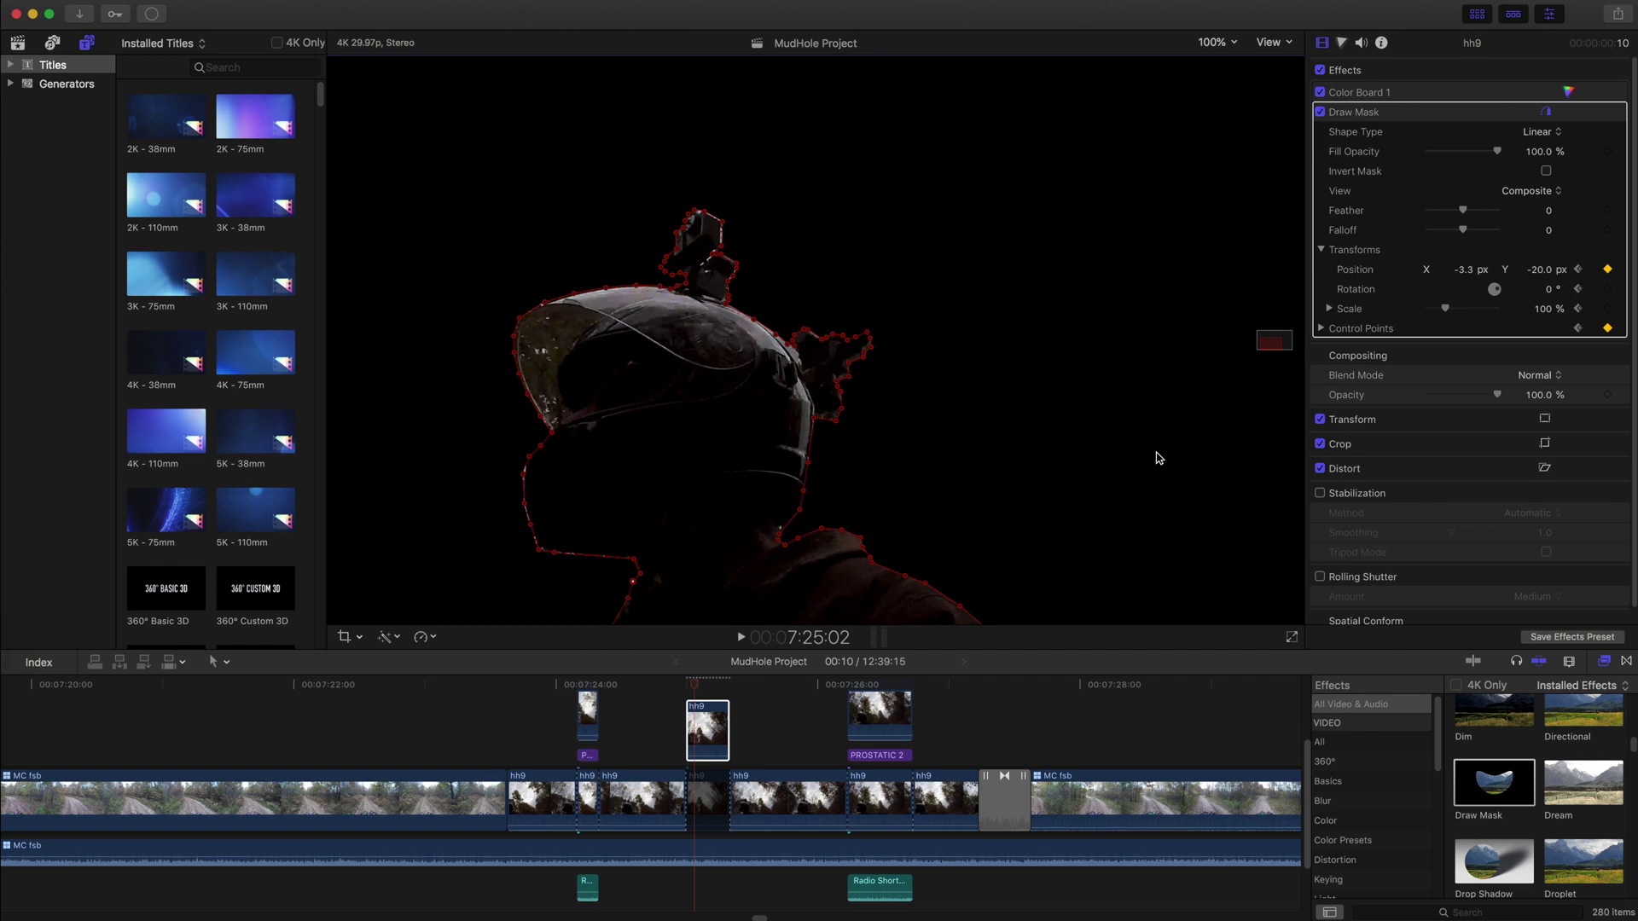
# Pull the mask's control points inward along the front of the visor and turn mask inversion back on.
pyautogui.click(866, 333)
pyautogui.moveTo(514, 352); pyautogui.dragTo(516, 353)
pyautogui.moveTo(513, 336); pyautogui.dragTo(517, 337)
pyautogui.moveTo(519, 320); pyautogui.dragTo(521, 320)
pyautogui.click(1545, 171)
# Advance to 7:25:03, turn off mask inversion and adjust the mask's control points around the top camera mount.
pyautogui.press('Left')
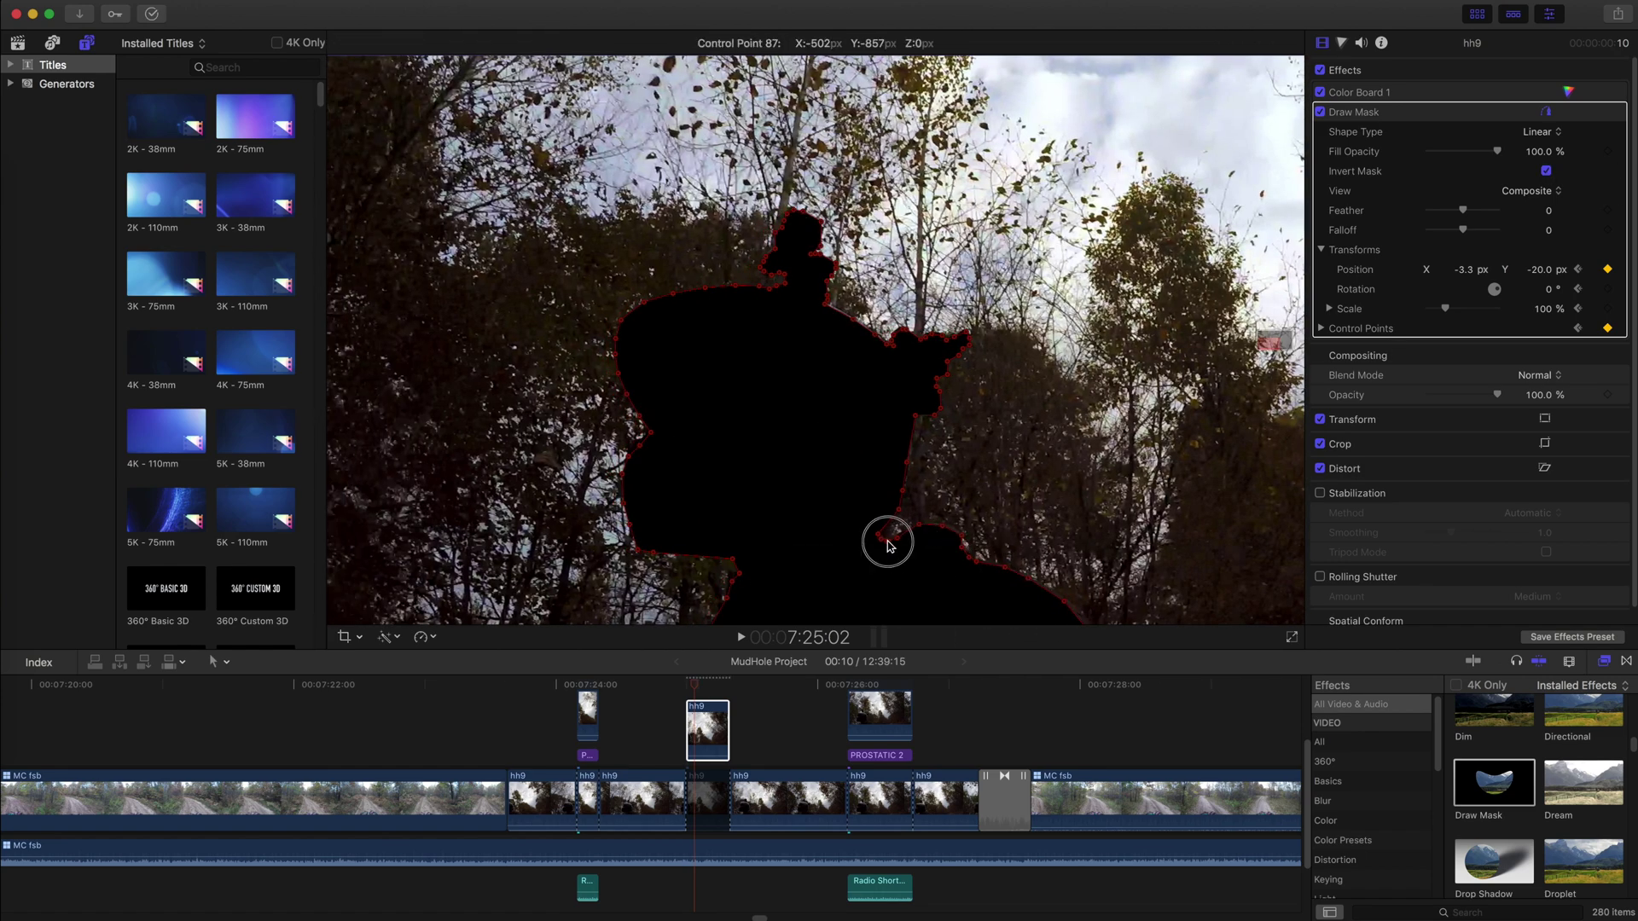
pyautogui.press('Right')
pyautogui.press('Right')
pyautogui.click(1545, 171)
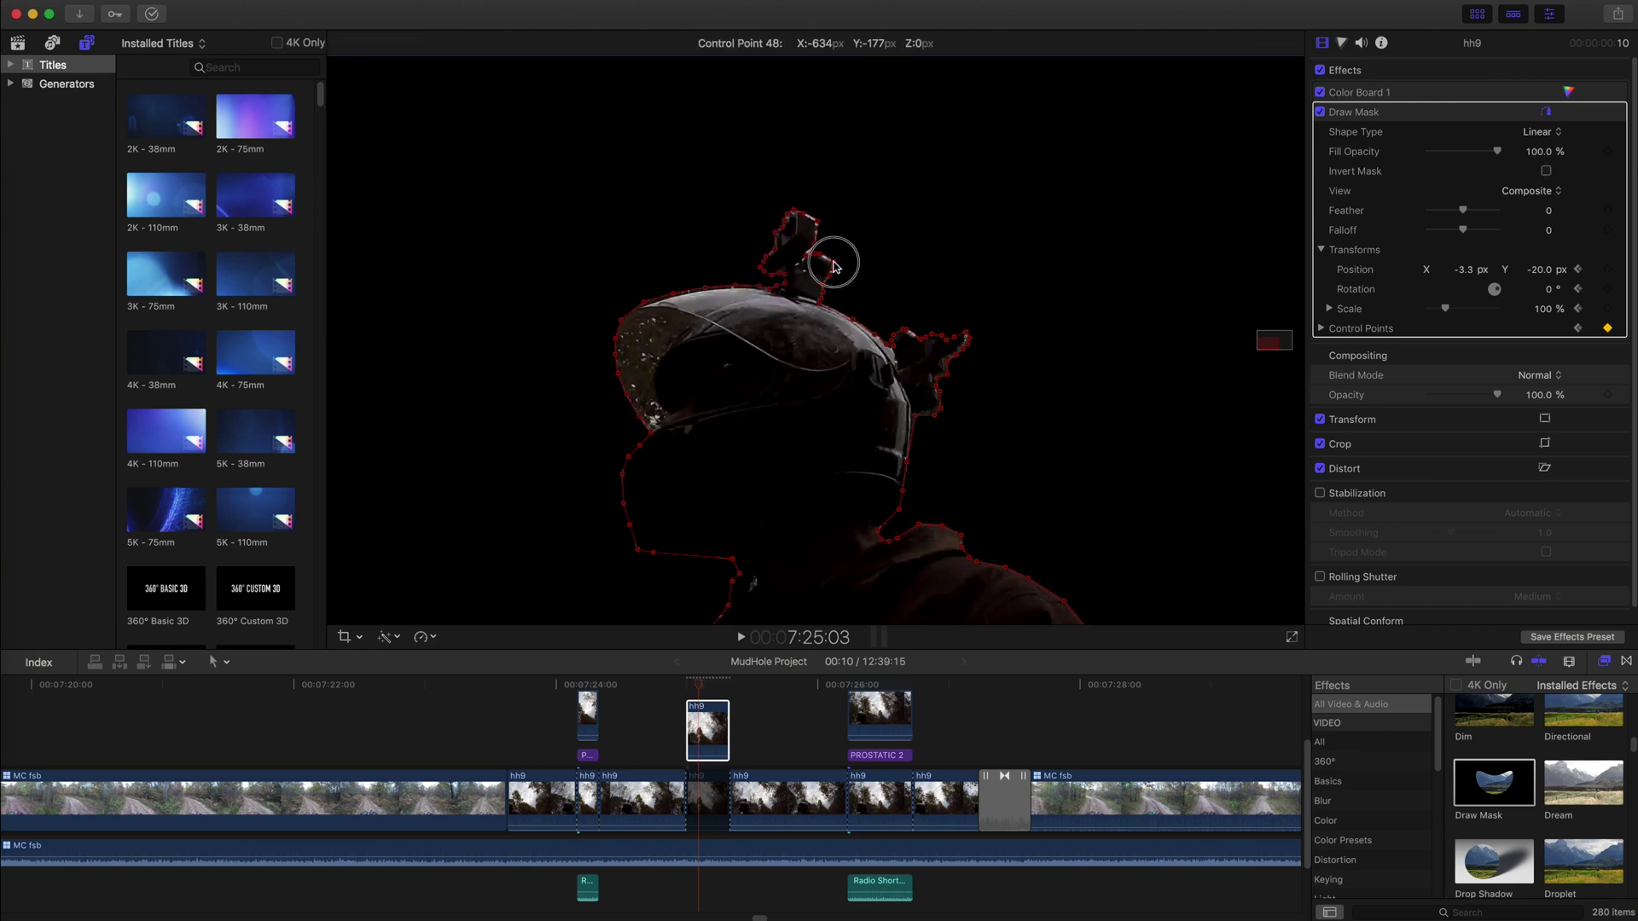
# Fit the whole frame in the viewer and step back to 7:24:29 to review the mask across the preceding frames.
pyautogui.click(1211, 43)
pyautogui.click(1222, 60)
pyautogui.press('Left')
pyautogui.press('Left')
pyautogui.press('Left')
pyautogui.press('Left')
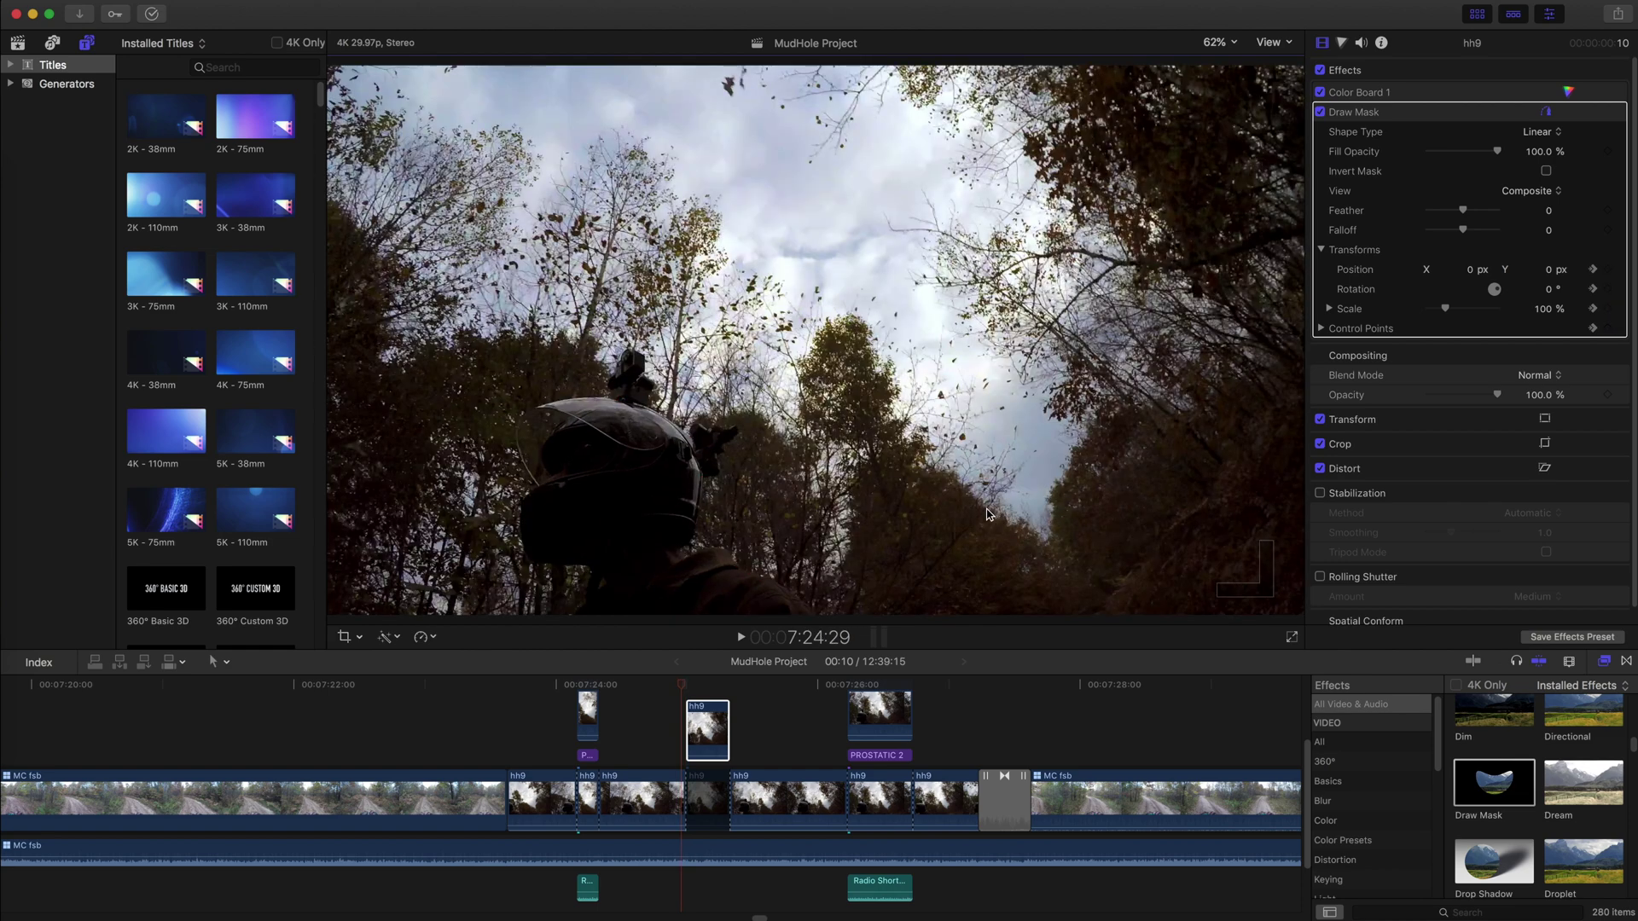
# Advance to 7:25:04, move the inverted mask to about X -20.3 px, Y -23.9 px, and adjust its lower corner at the shoulder.
pyautogui.press('Right')
pyautogui.press('Right')
pyautogui.press('Right')
pyautogui.press('Right')
pyautogui.moveTo(641, 493); pyautogui.dragTo(637, 498)
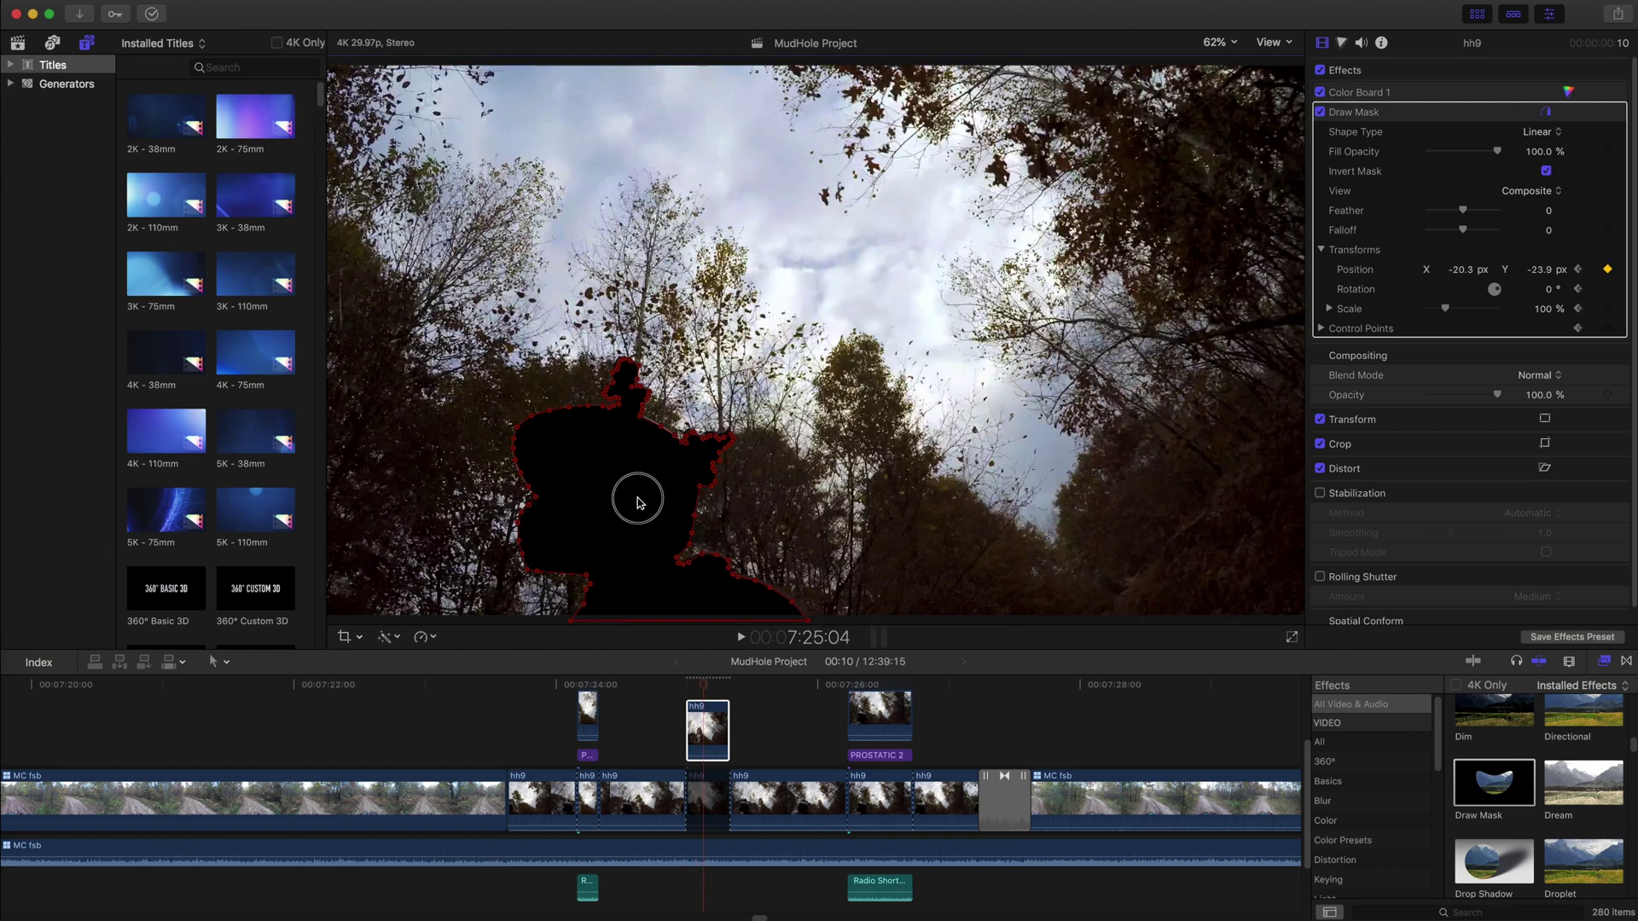
pyautogui.moveTo(807, 620); pyautogui.dragTo(803, 617)
# At 100% zoom, refine the 7:25:04 mask around the helmet and camera mounts, with its position at X -23.4 px, Y -17.6 px.
pyautogui.press('super+equal')
pyautogui.hscroll(-5, 877, 432)
pyautogui.scroll(-3, 877, 432)
pyautogui.moveTo(877, 432); pyautogui.dragTo(875, 429)
pyautogui.moveTo(907, 334); pyautogui.dragTo(903, 332)
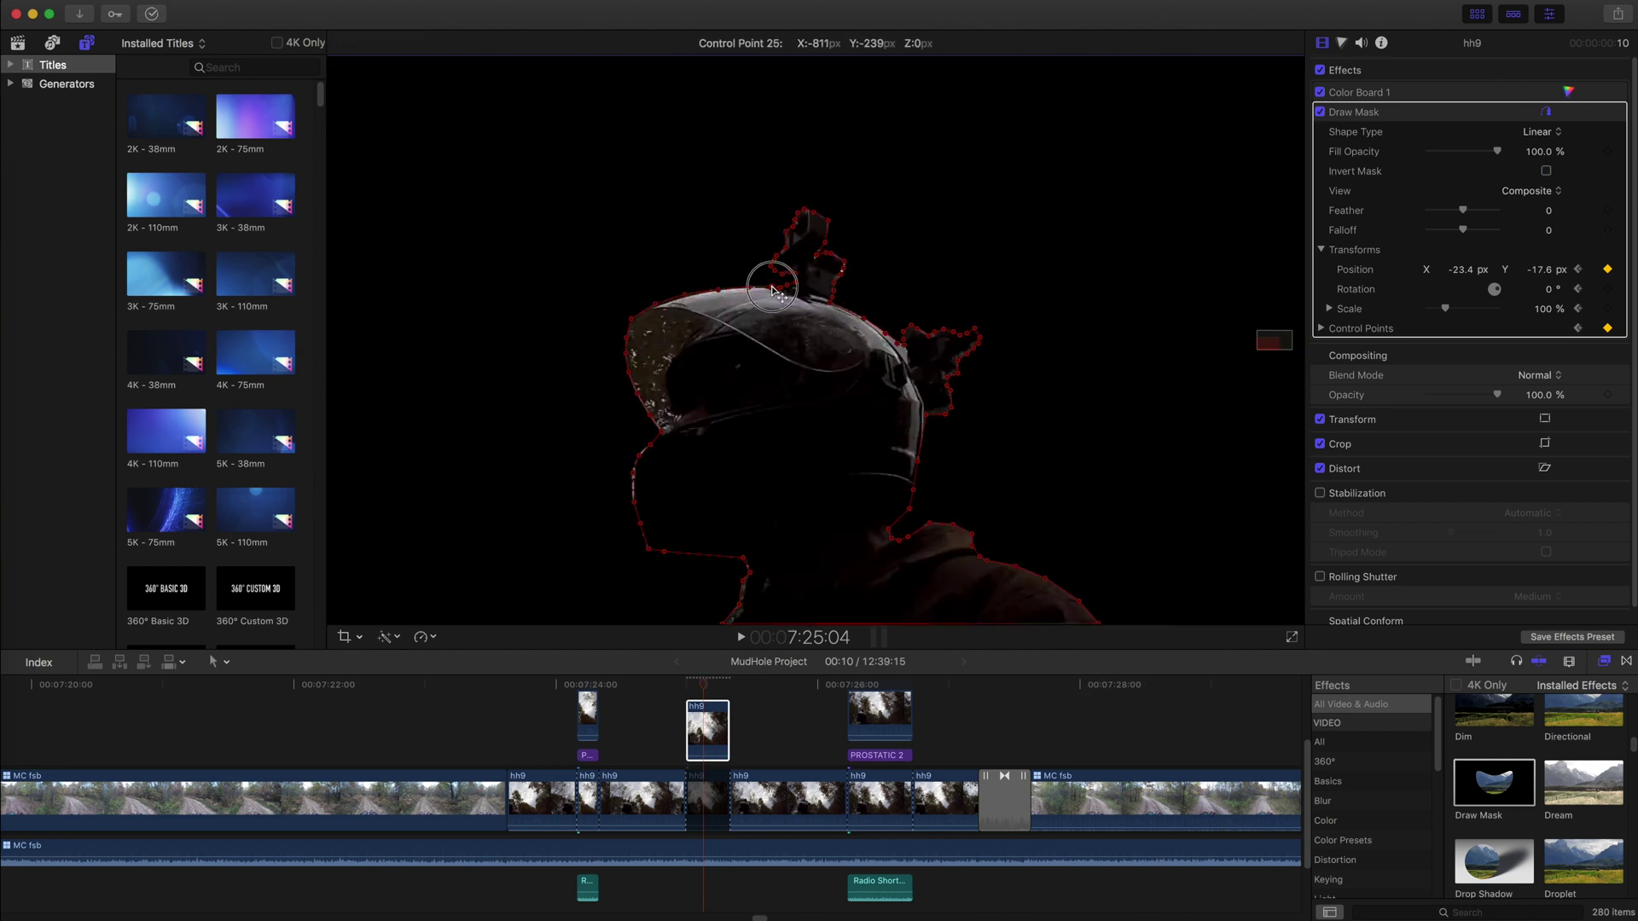
pyautogui.moveTo(967, 354); pyautogui.dragTo(969, 352)
# Refit the mask frame by frame, using X -29.2 px, Y -2.9 px at 7:25:05 and X -33.0 px, Y 18.9 px at 7:25:06.
pyautogui.press('Left')
pyautogui.press('Right')
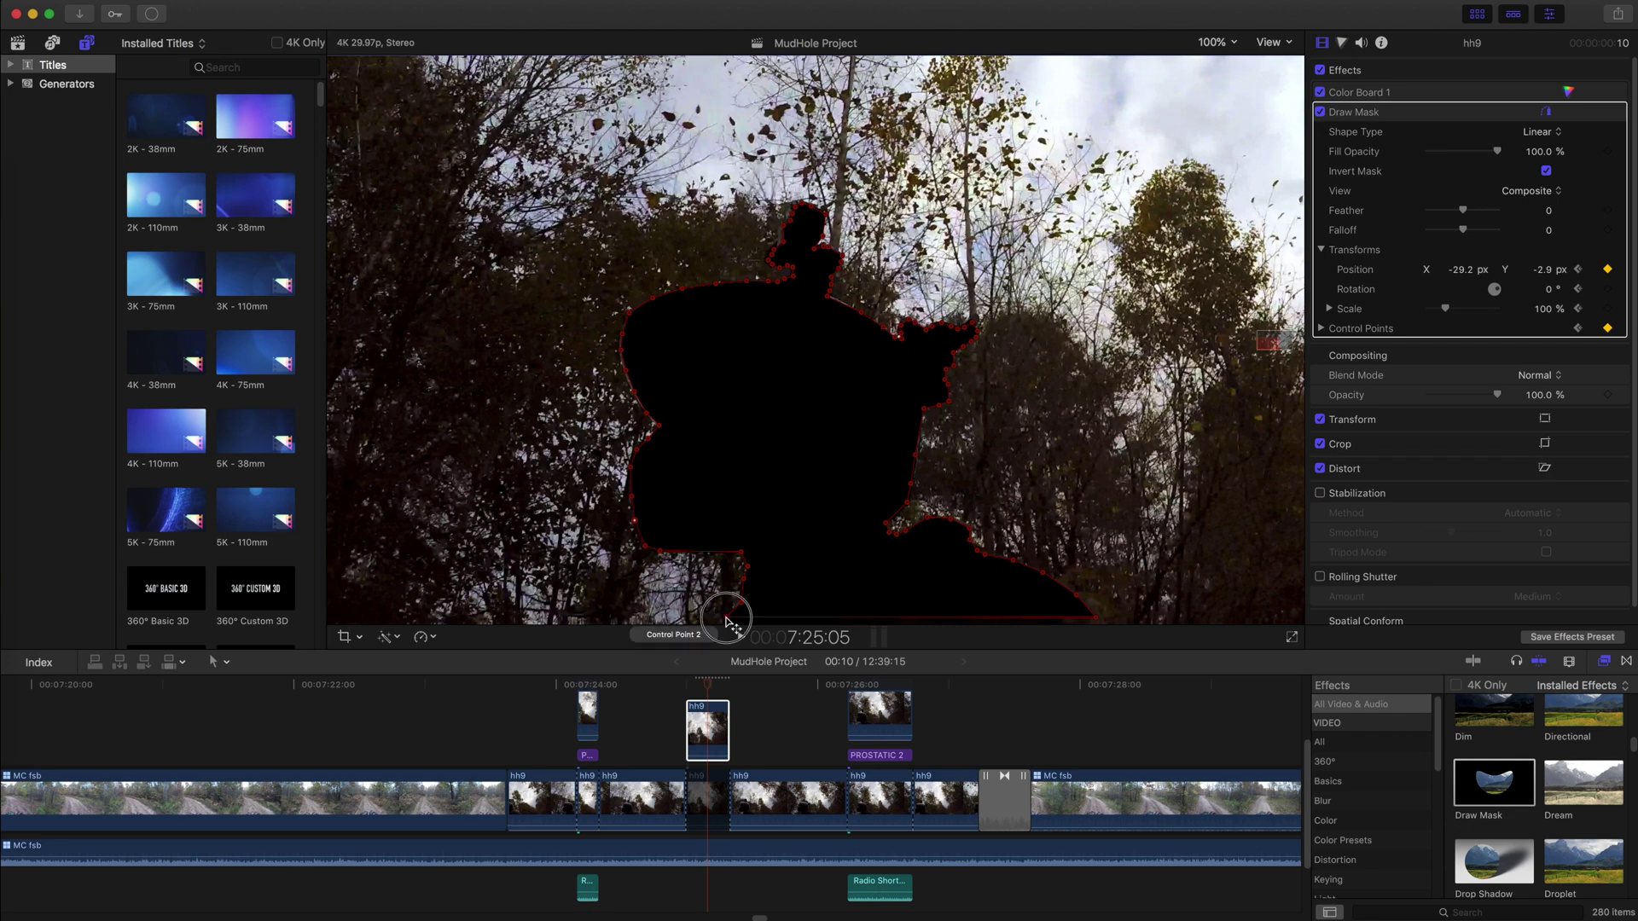
pyautogui.press('Right')
pyautogui.press('super+z')
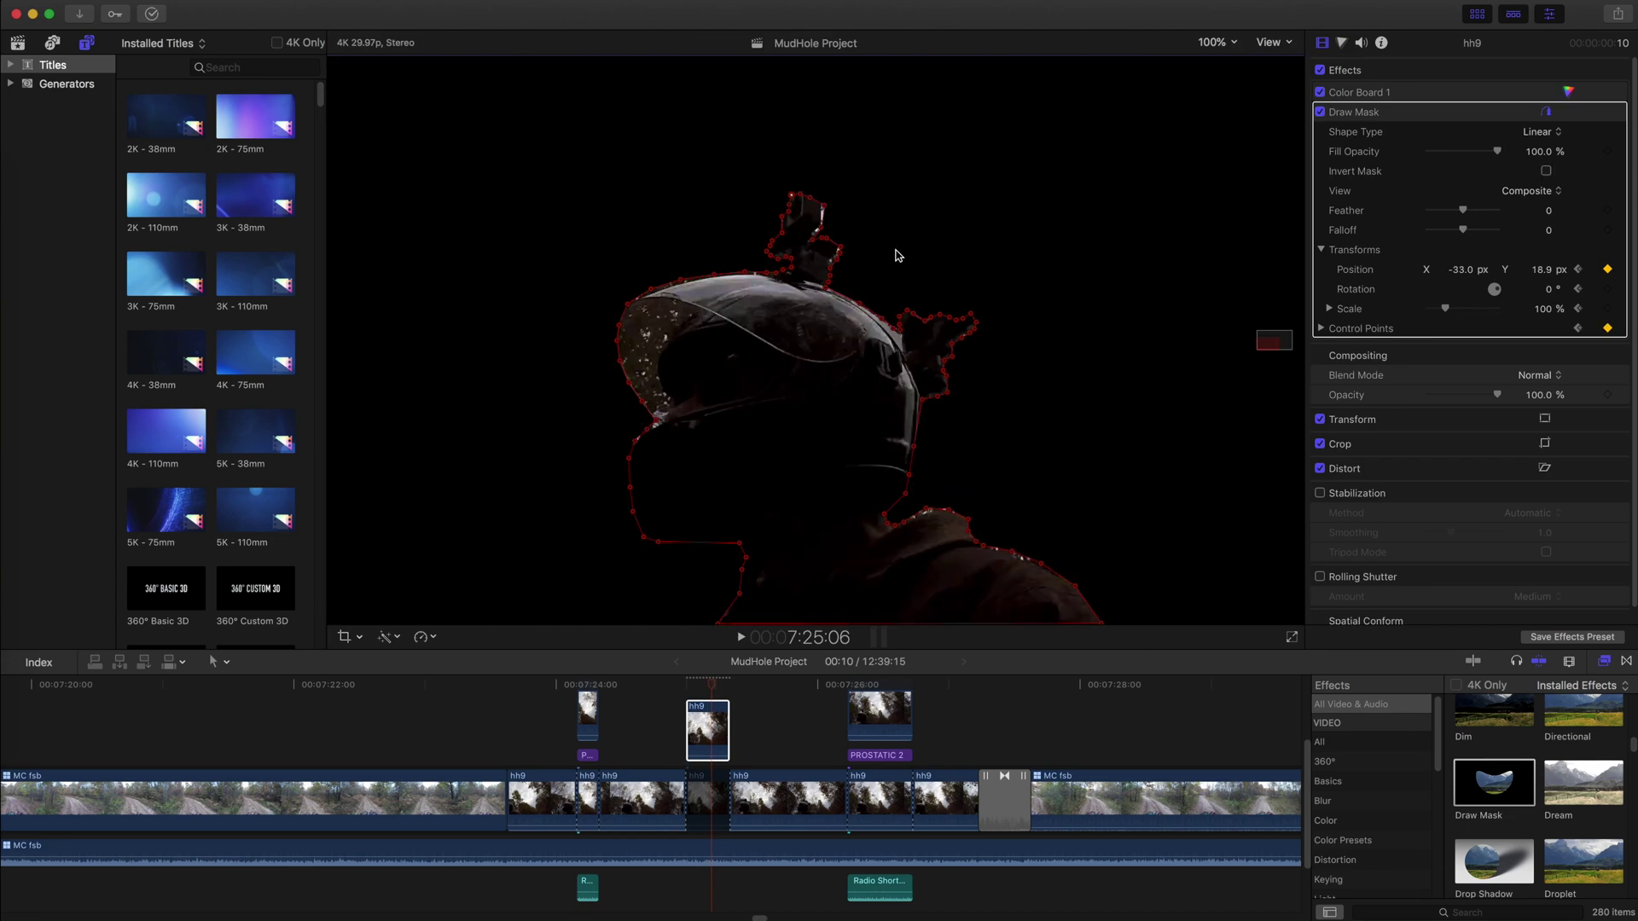
# Advance to 7:25:07, move the mask to X -44.5 px, Y 26.7 px, and refine its control points along the visor and chin.
pyautogui.press('Right')
pyautogui.press('super+shift+z')
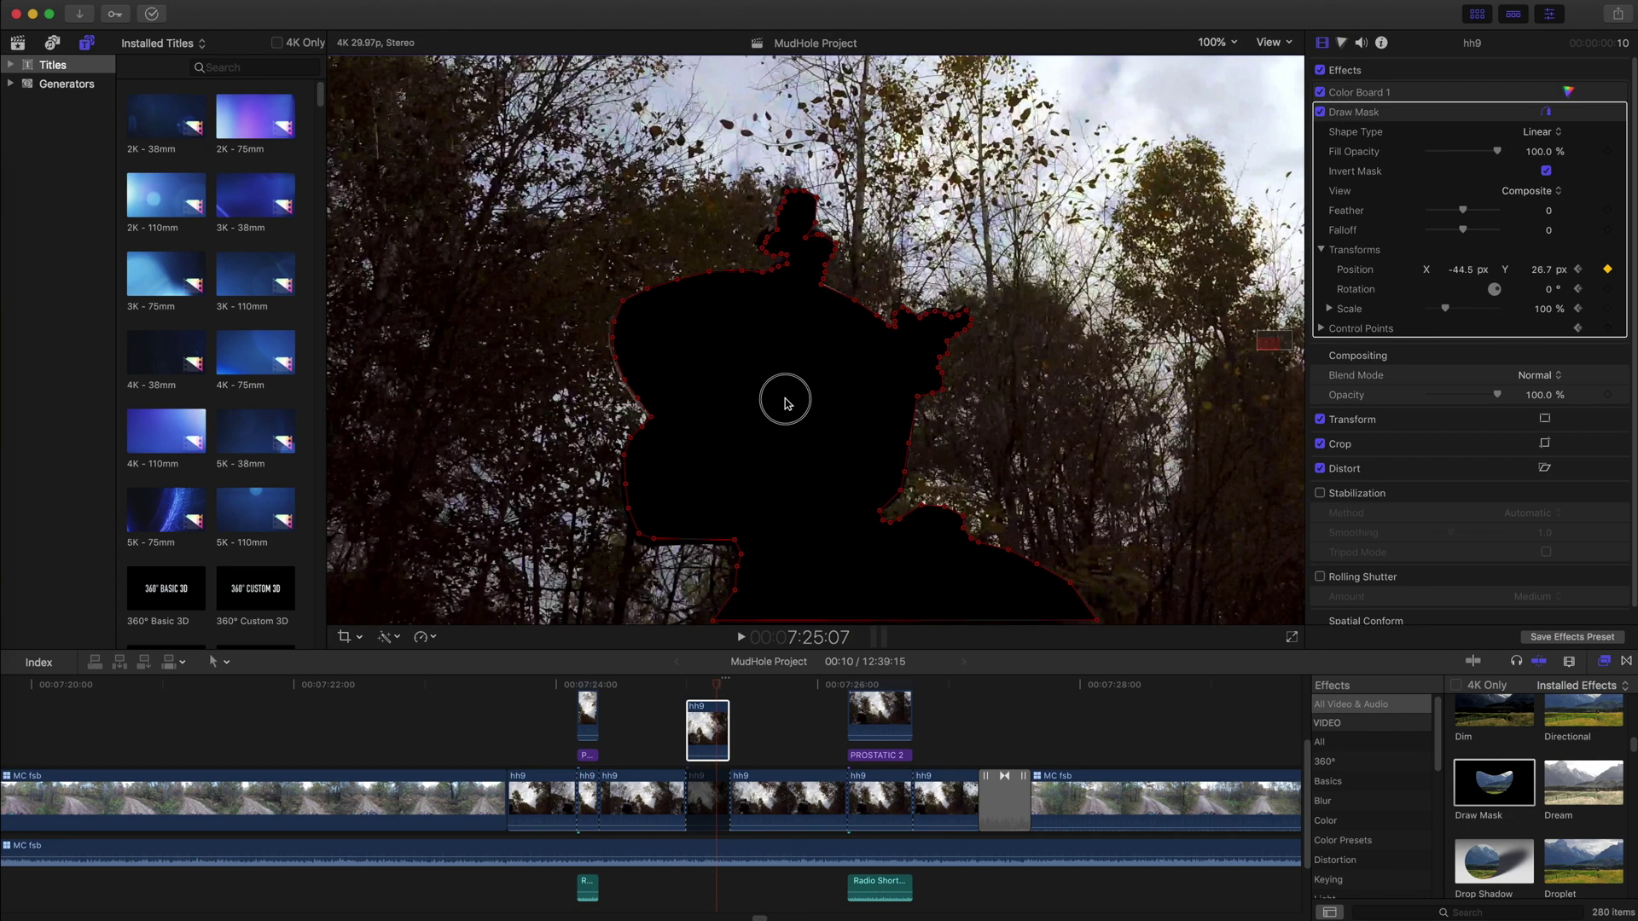
pyautogui.moveTo(616, 358); pyautogui.dragTo(614, 360)
pyautogui.moveTo(624, 379); pyautogui.dragTo(624, 383)
pyautogui.moveTo(637, 399); pyautogui.dragTo(635, 402)
pyautogui.moveTo(625, 484); pyautogui.dragTo(621, 480)
pyautogui.moveTo(639, 534); pyautogui.dragTo(634, 538)
pyautogui.moveTo(628, 508); pyautogui.dragTo(621, 510)
# Adjust the 7:25:07 mask's two lower corners and its control points at the back of the helmet and camera mounts.
pyautogui.moveTo(714, 621); pyautogui.dragTo(709, 623)
pyautogui.moveTo(1097, 619); pyautogui.dragTo(1104, 622)
pyautogui.moveTo(901, 489); pyautogui.dragTo(908, 473)
pyautogui.moveTo(945, 314); pyautogui.dragTo(894, 305)
pyautogui.moveTo(805, 237); pyautogui.dragTo(760, 235)
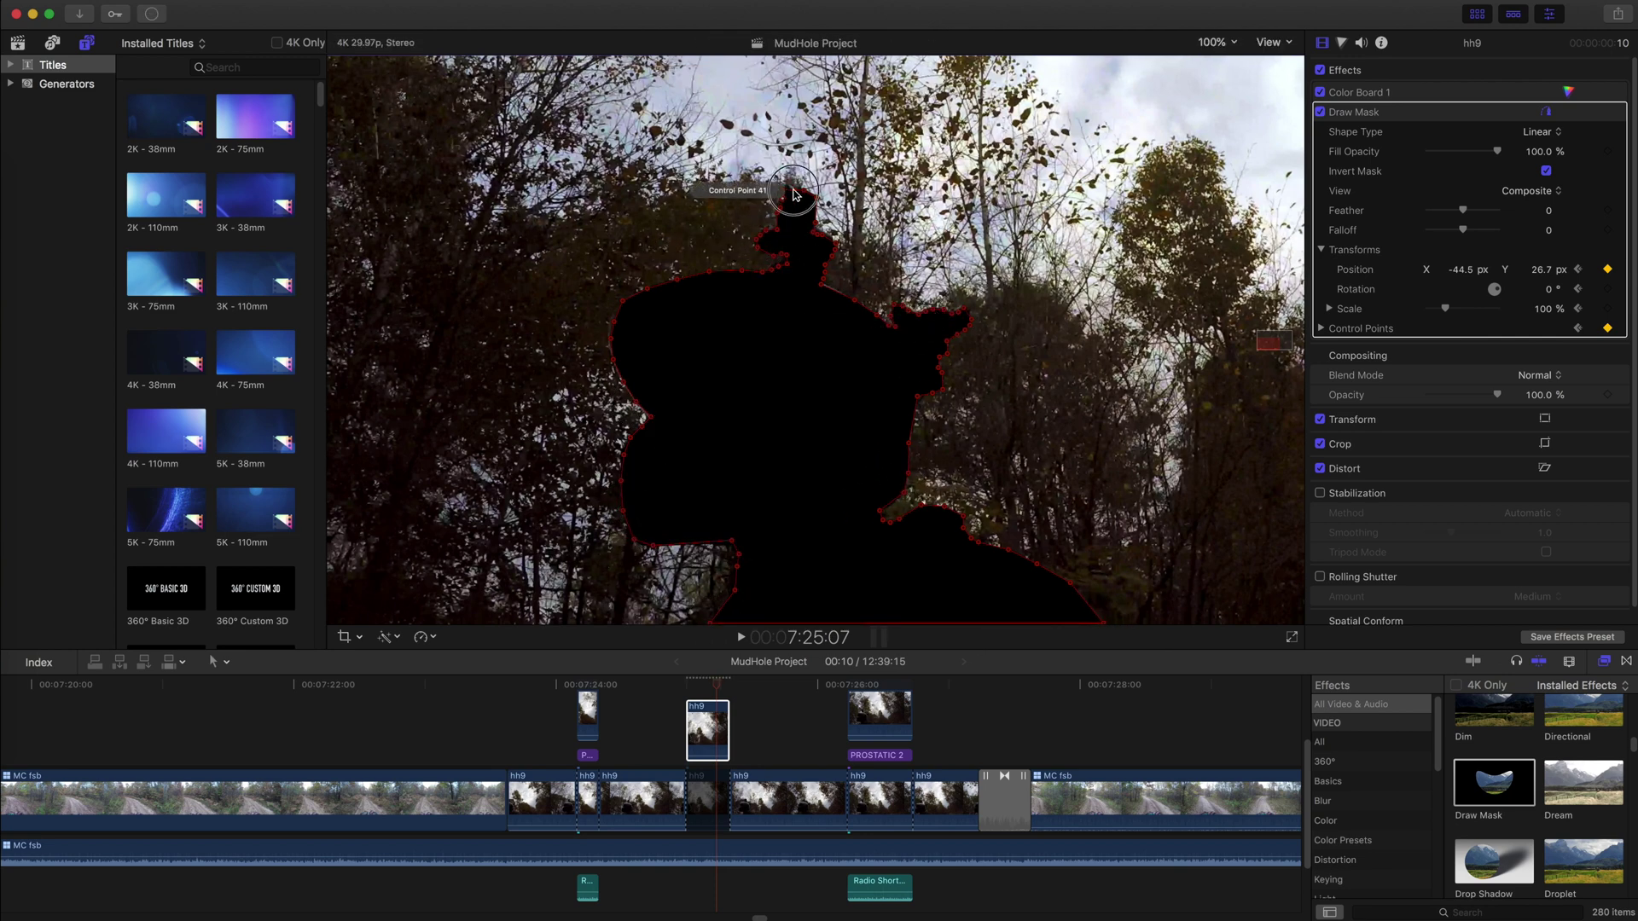
pyautogui.press('super+z')
pyautogui.press('super+shift+z')
# Advance to 7:25:08, place the mask at X -55.0 px, Y 22.3 px, and adjust its neck and chin control points.
pyautogui.press('Right')
pyautogui.moveTo(733, 567); pyautogui.dragTo(735, 569)
pyautogui.moveTo(728, 542); pyautogui.dragTo(645, 545)
# Advance to 7:25:09, move the mask to X -54.9 px, Y 8.8 px, and adjust its lower corner with the whole frame in view.
pyautogui.press('Right')
pyautogui.moveTo(808, 439); pyautogui.dragTo(808, 446)
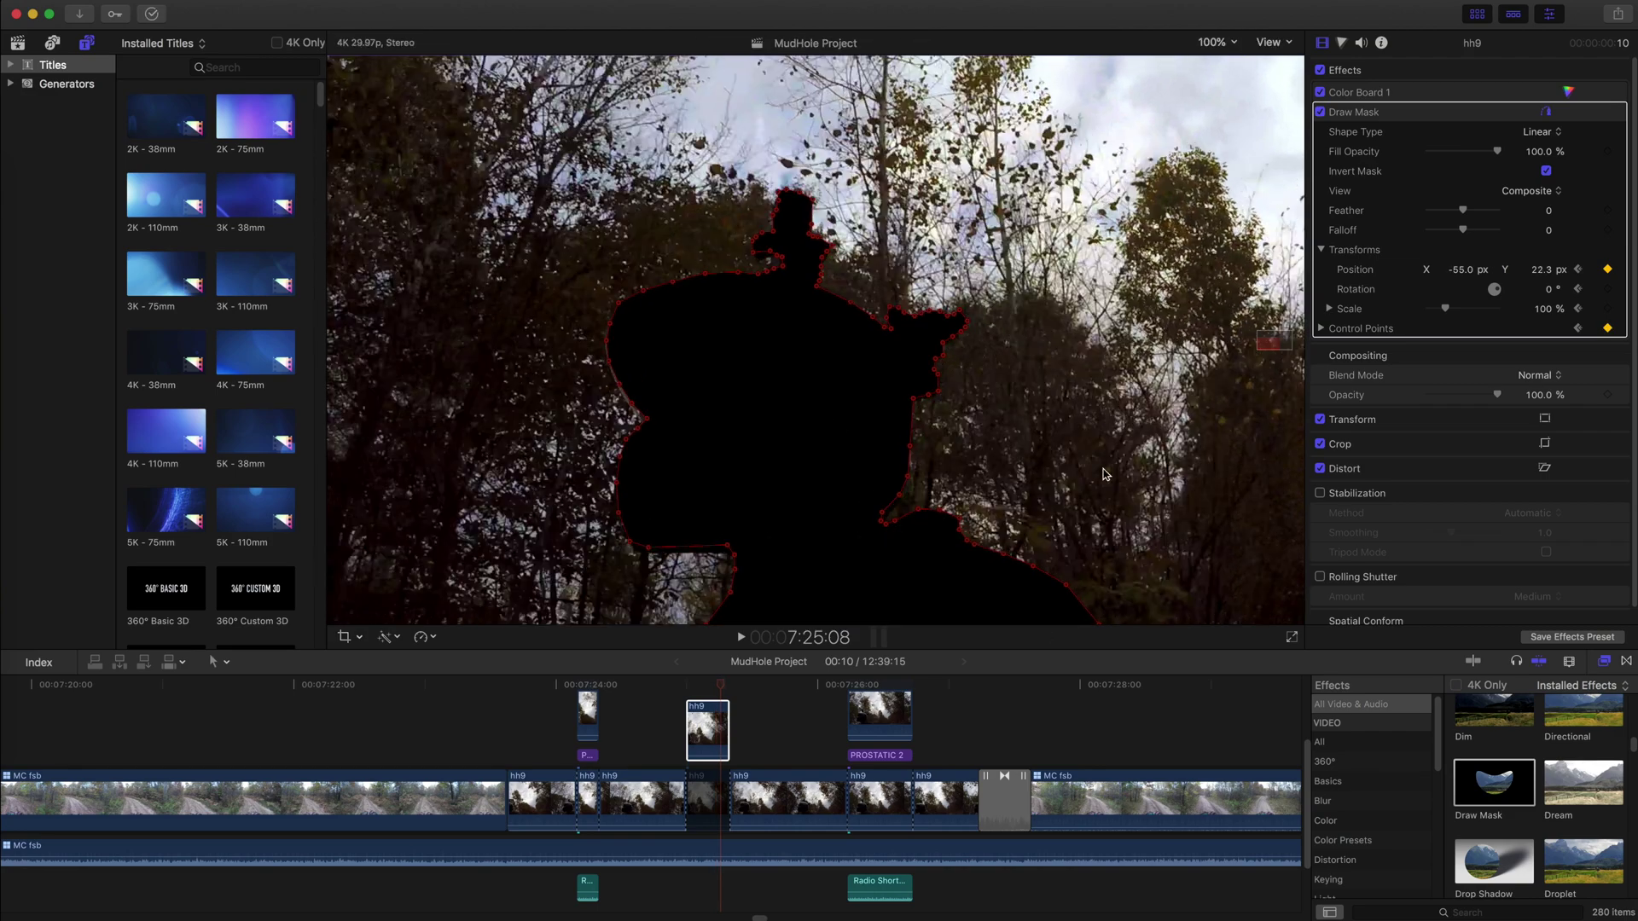
pyautogui.hotkey('shift', 'z')
pyautogui.moveTo(563, 615); pyautogui.dragTo(564, 613)
# Step back through the frames from 7:25:09 toward 7:25:05 and inspect the mask outline around the visor and camera mounts.
pyautogui.press('Left')
pyautogui.press('Left')
pyautogui.press('Left')
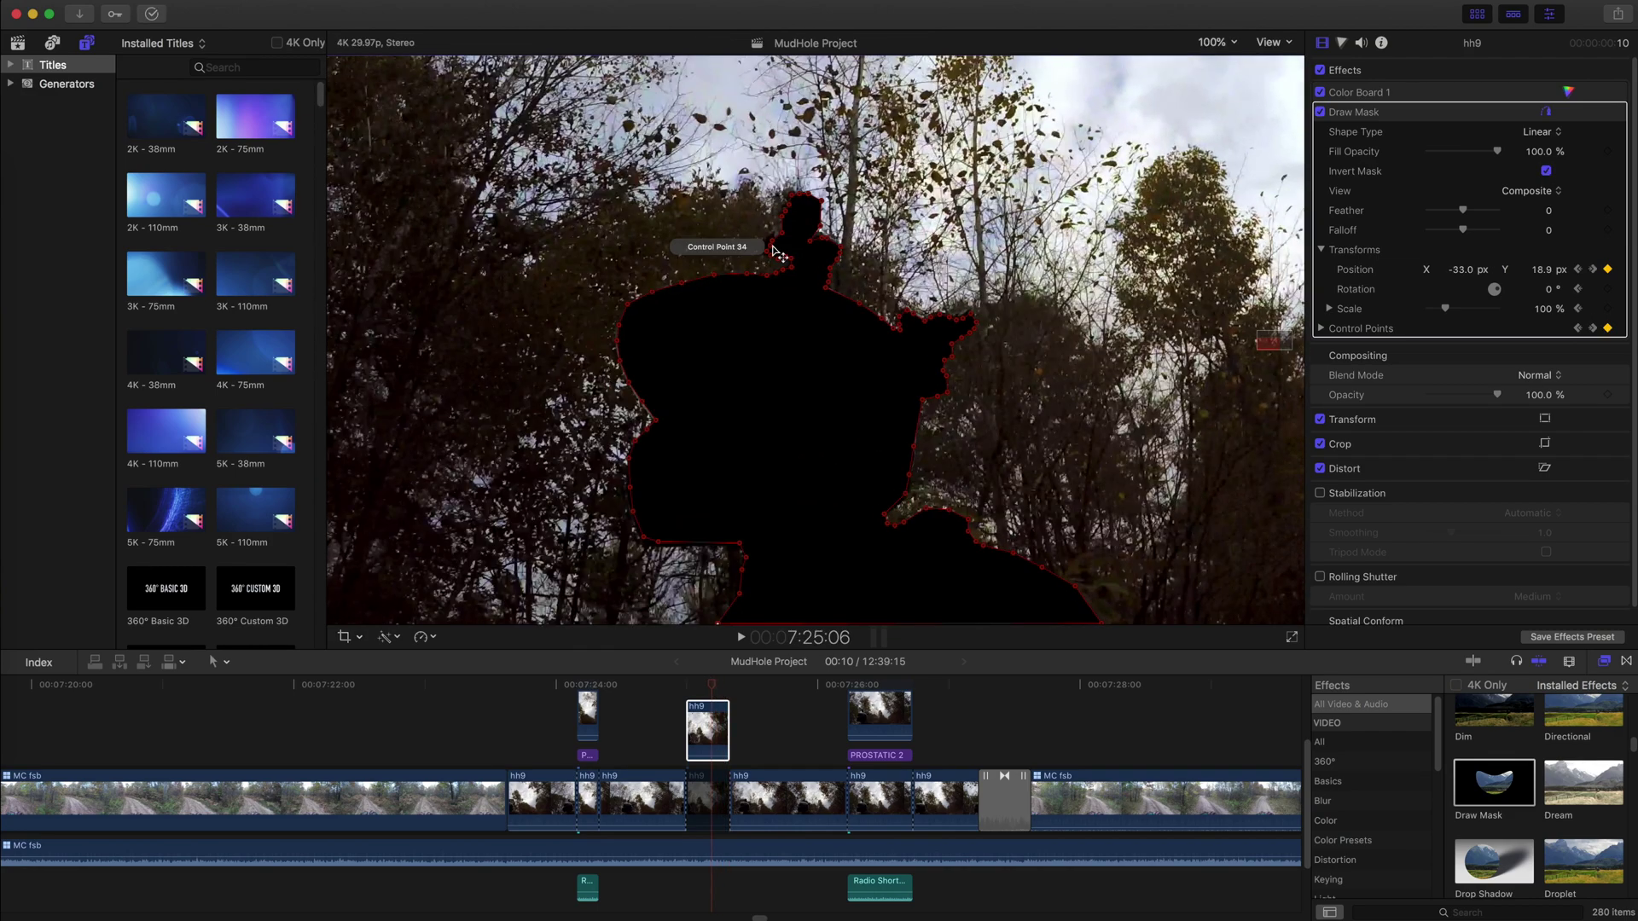
pyautogui.press('super+minus')
pyautogui.press('Left')
pyautogui.press('Left')
pyautogui.press('Left')
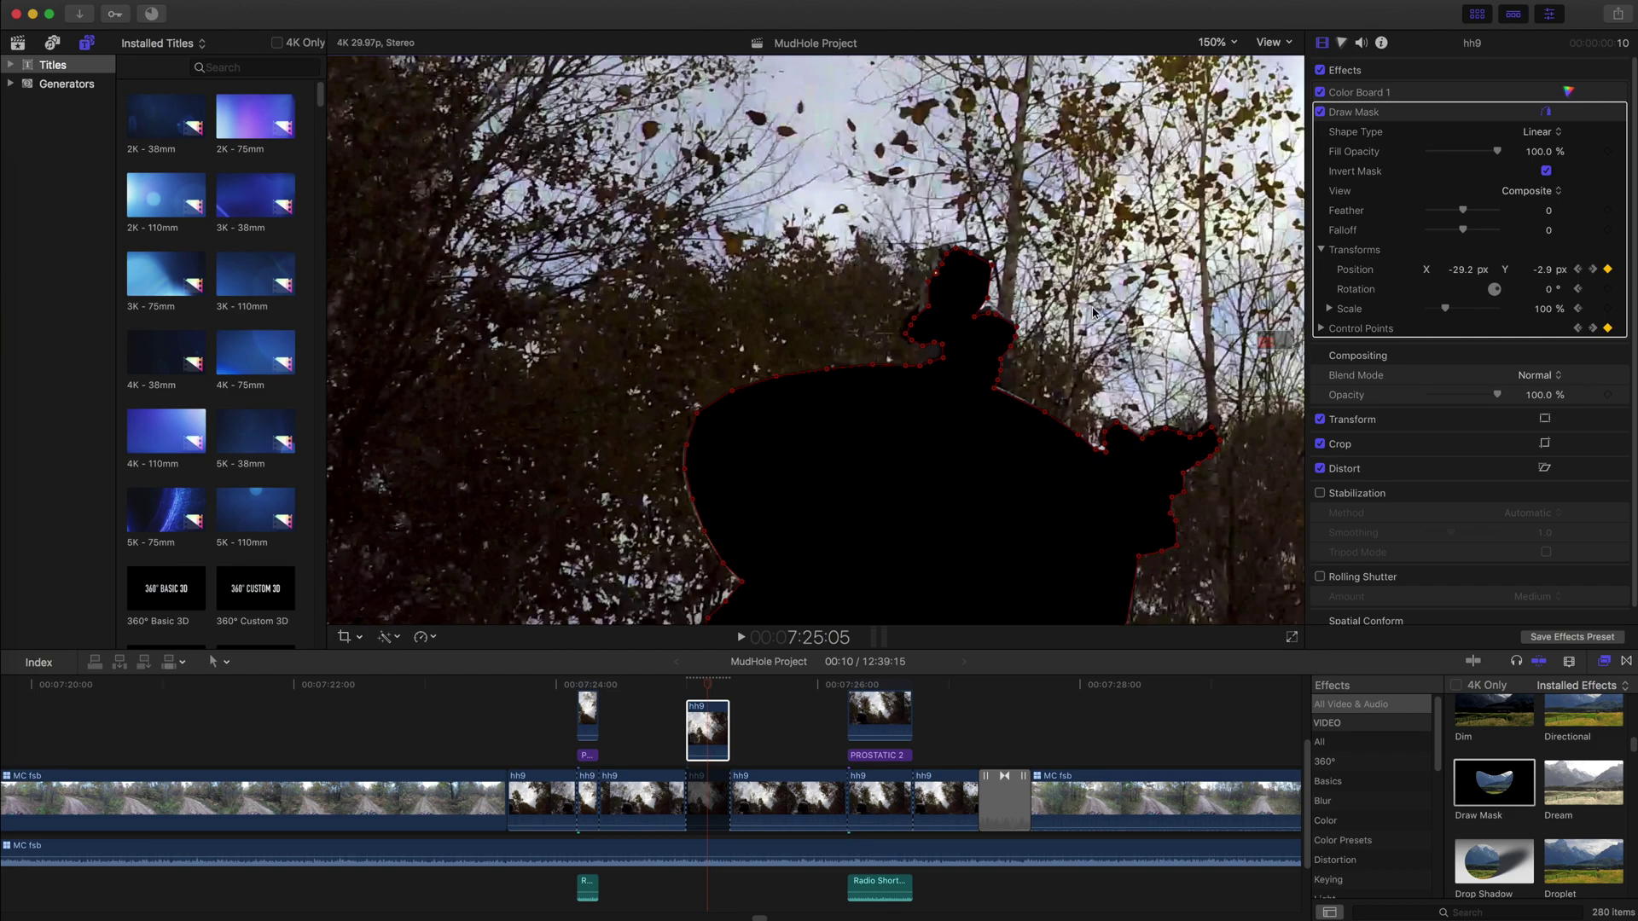
# Review the fitted mask forward to 7:25:09 and back through its frames, returning the playhead to the clip's start at 7:25:00.
pyautogui.press('super+minus')
pyautogui.press('Right')
pyautogui.press('Right')
pyautogui.press('Right')
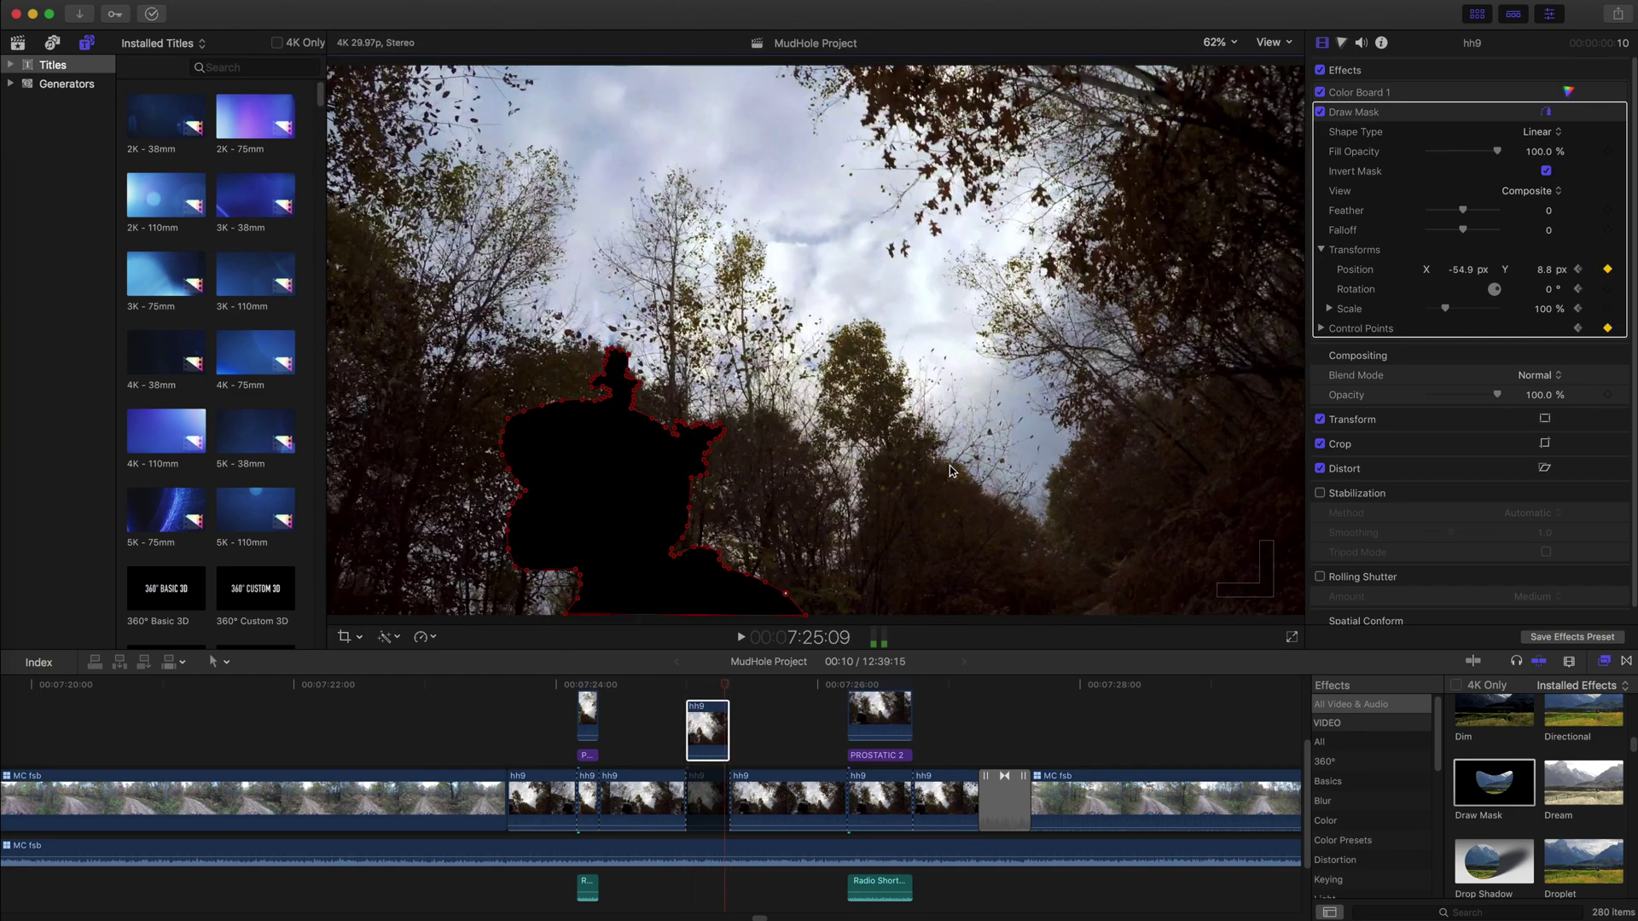
pyautogui.press('Left')
pyautogui.press('Left')
pyautogui.press('Left')
pyautogui.press('Left')
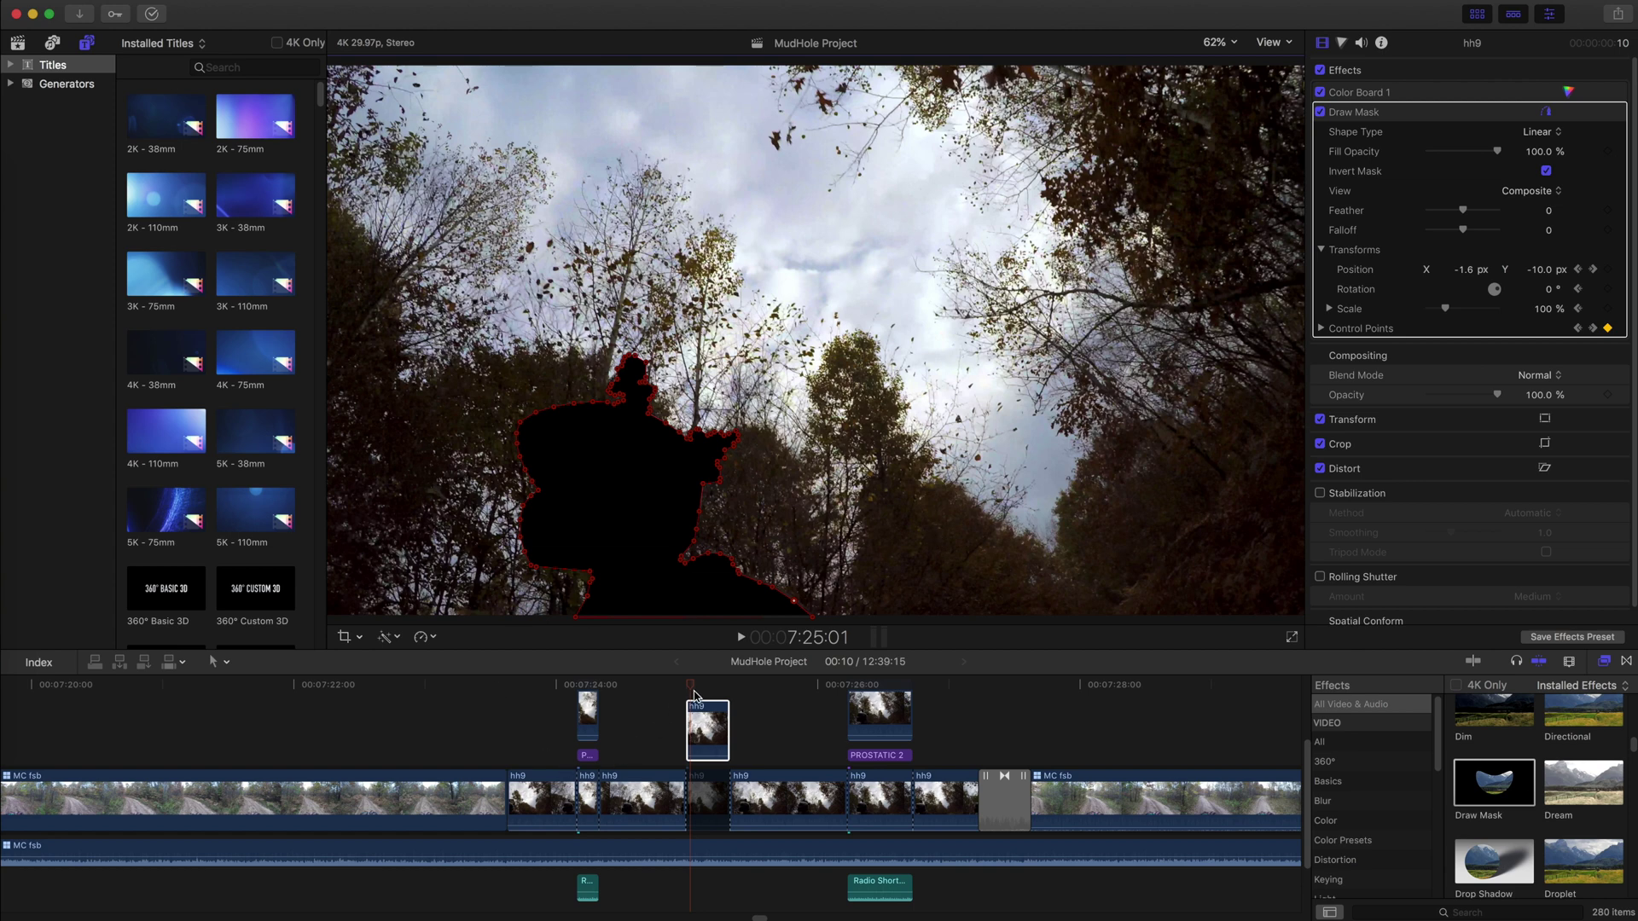
pyautogui.moveTo(692, 691); pyautogui.dragTo(689, 691)
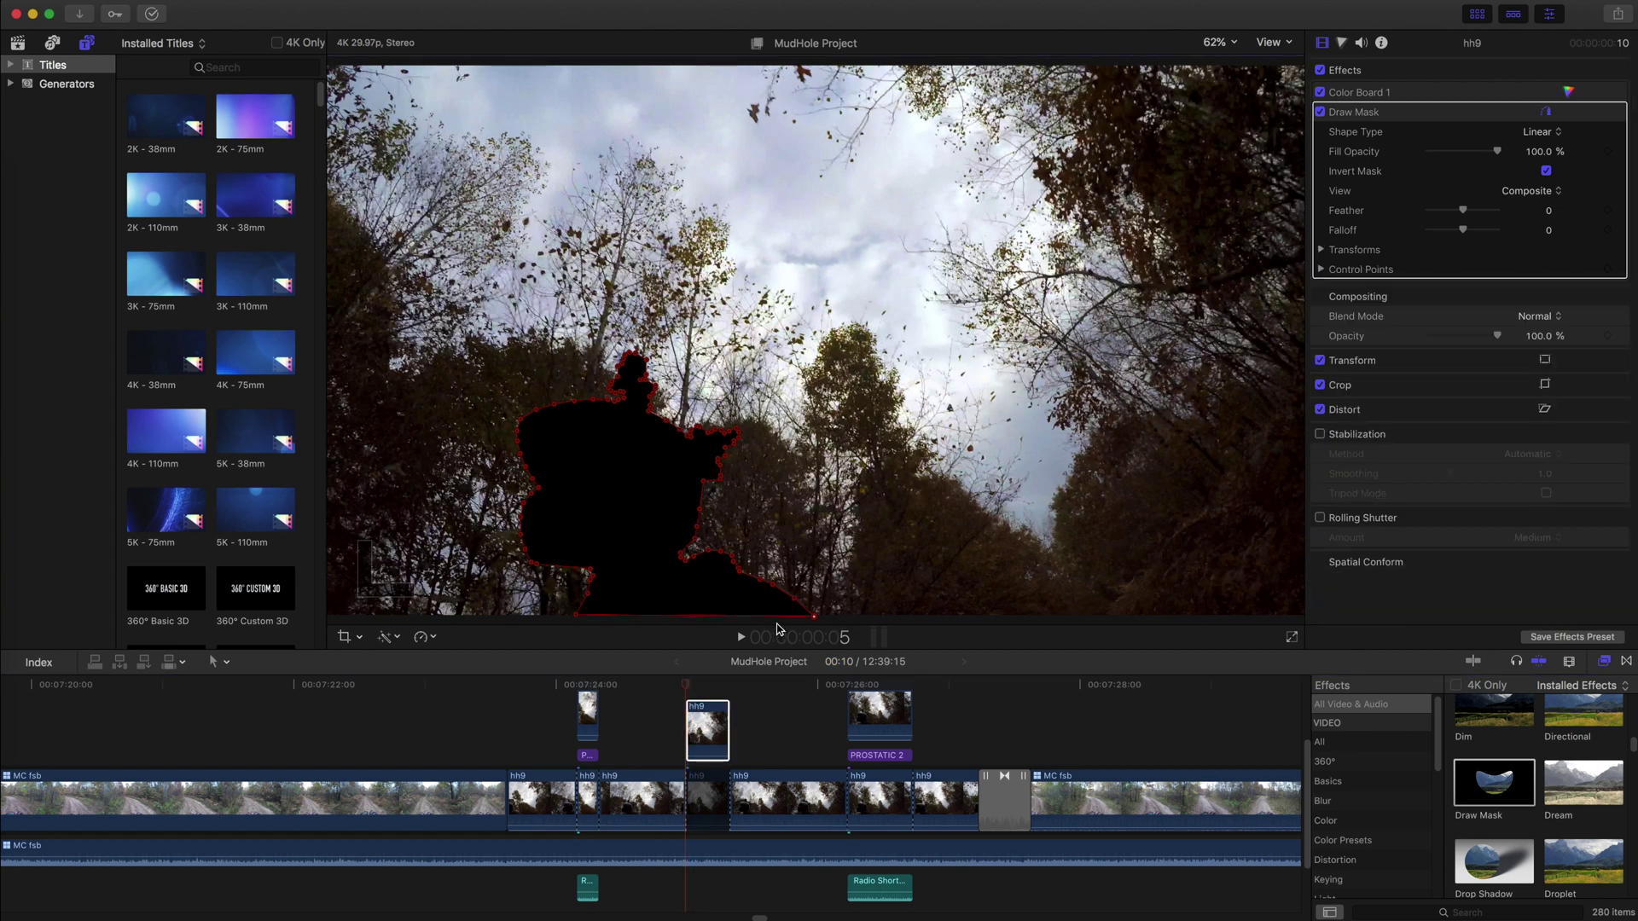
# Enable the disabled ten-frame clip in the primary storyline beneath the masked copy.
pyautogui.rightClick(705, 798)
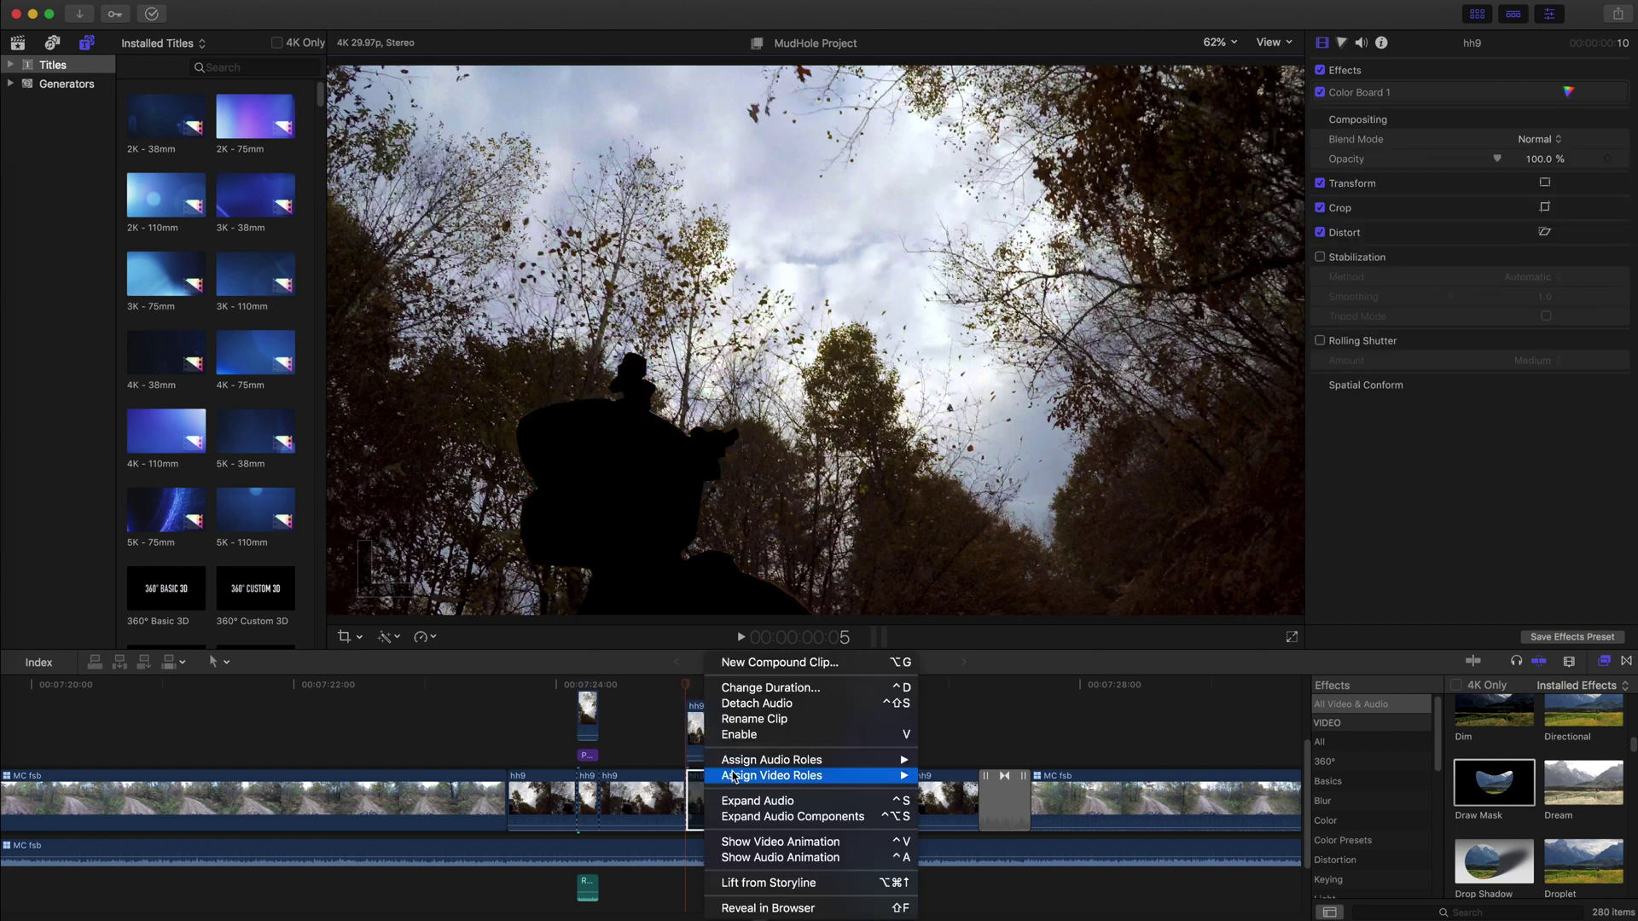
pyautogui.click(751, 739)
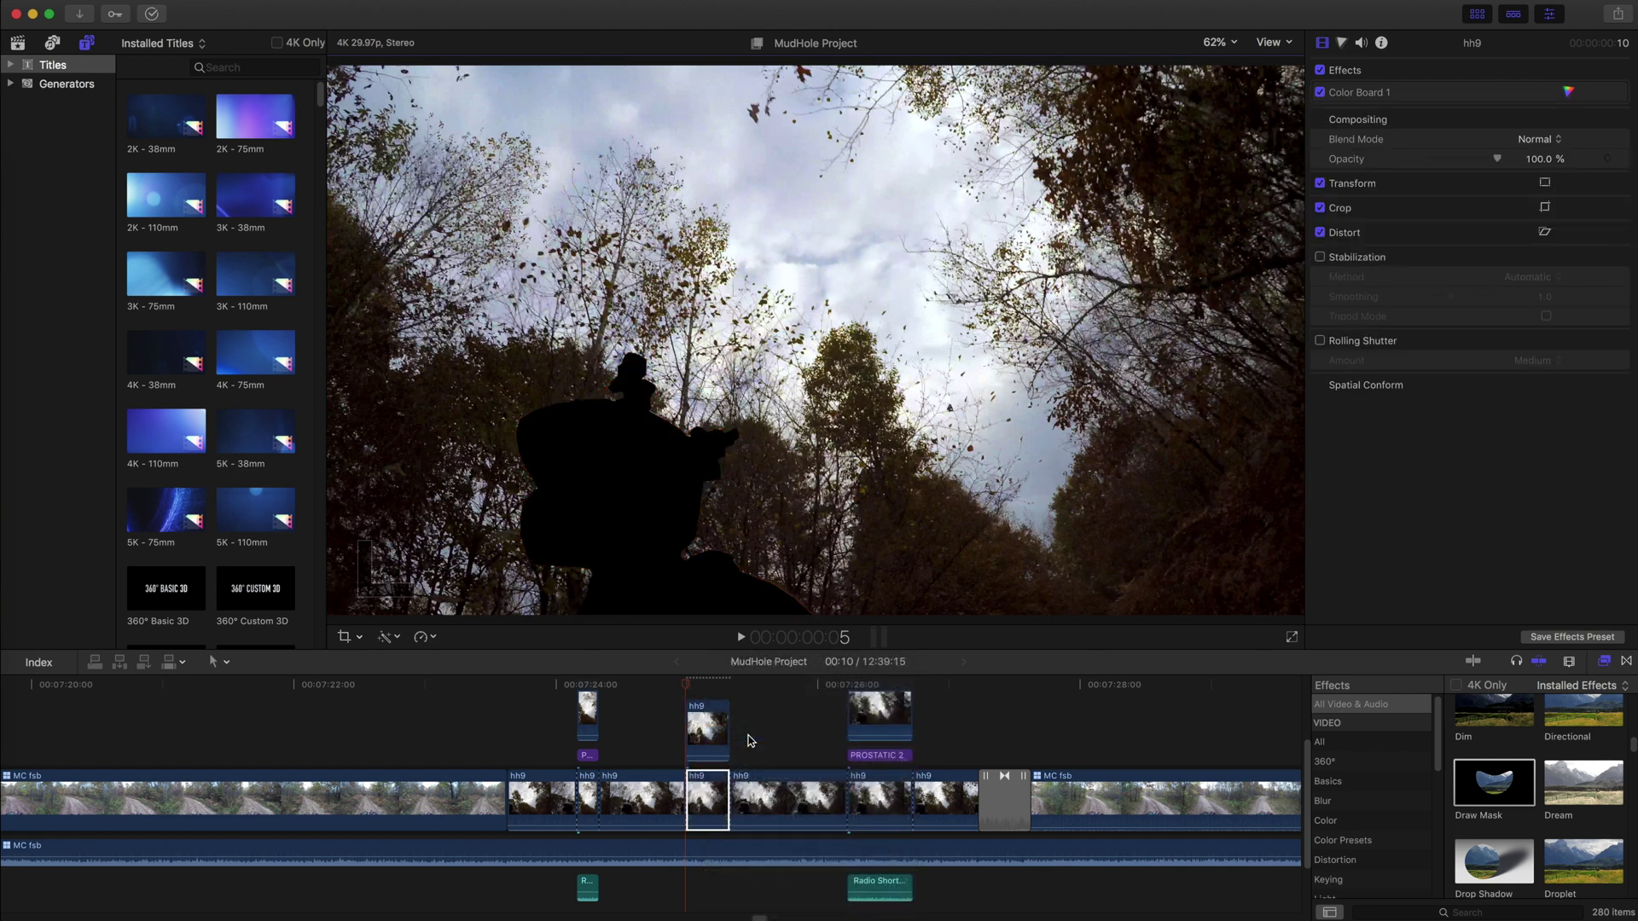
# Raise the storyline clip's Master exposure to 78% in Color Board 1.
pyautogui.click(715, 794)
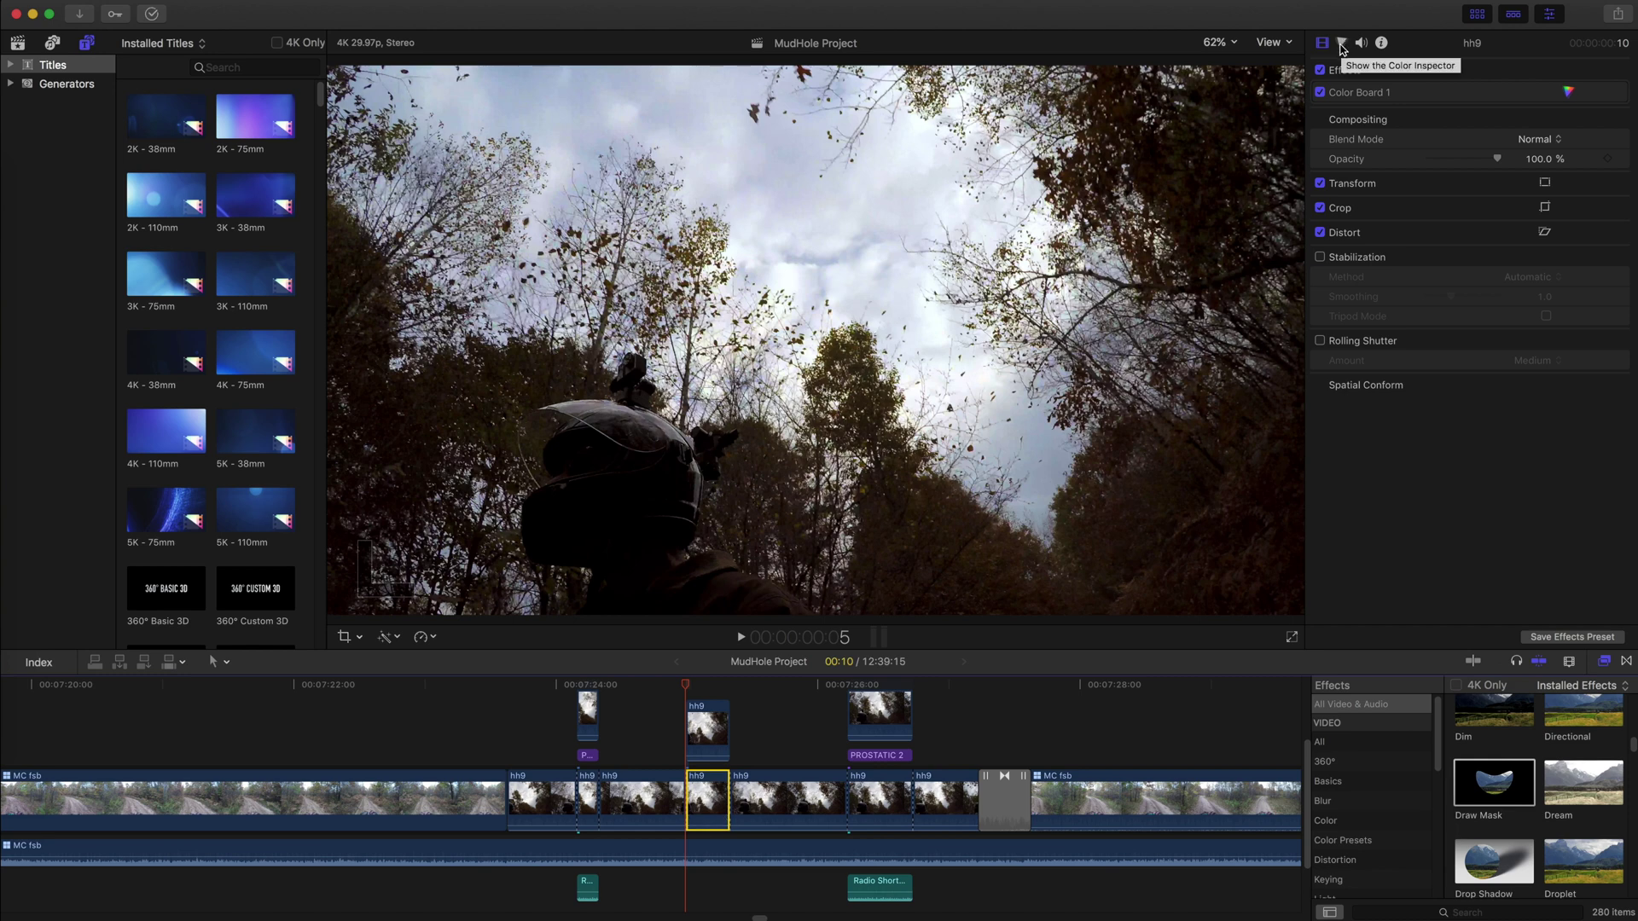
pyautogui.click(1343, 44)
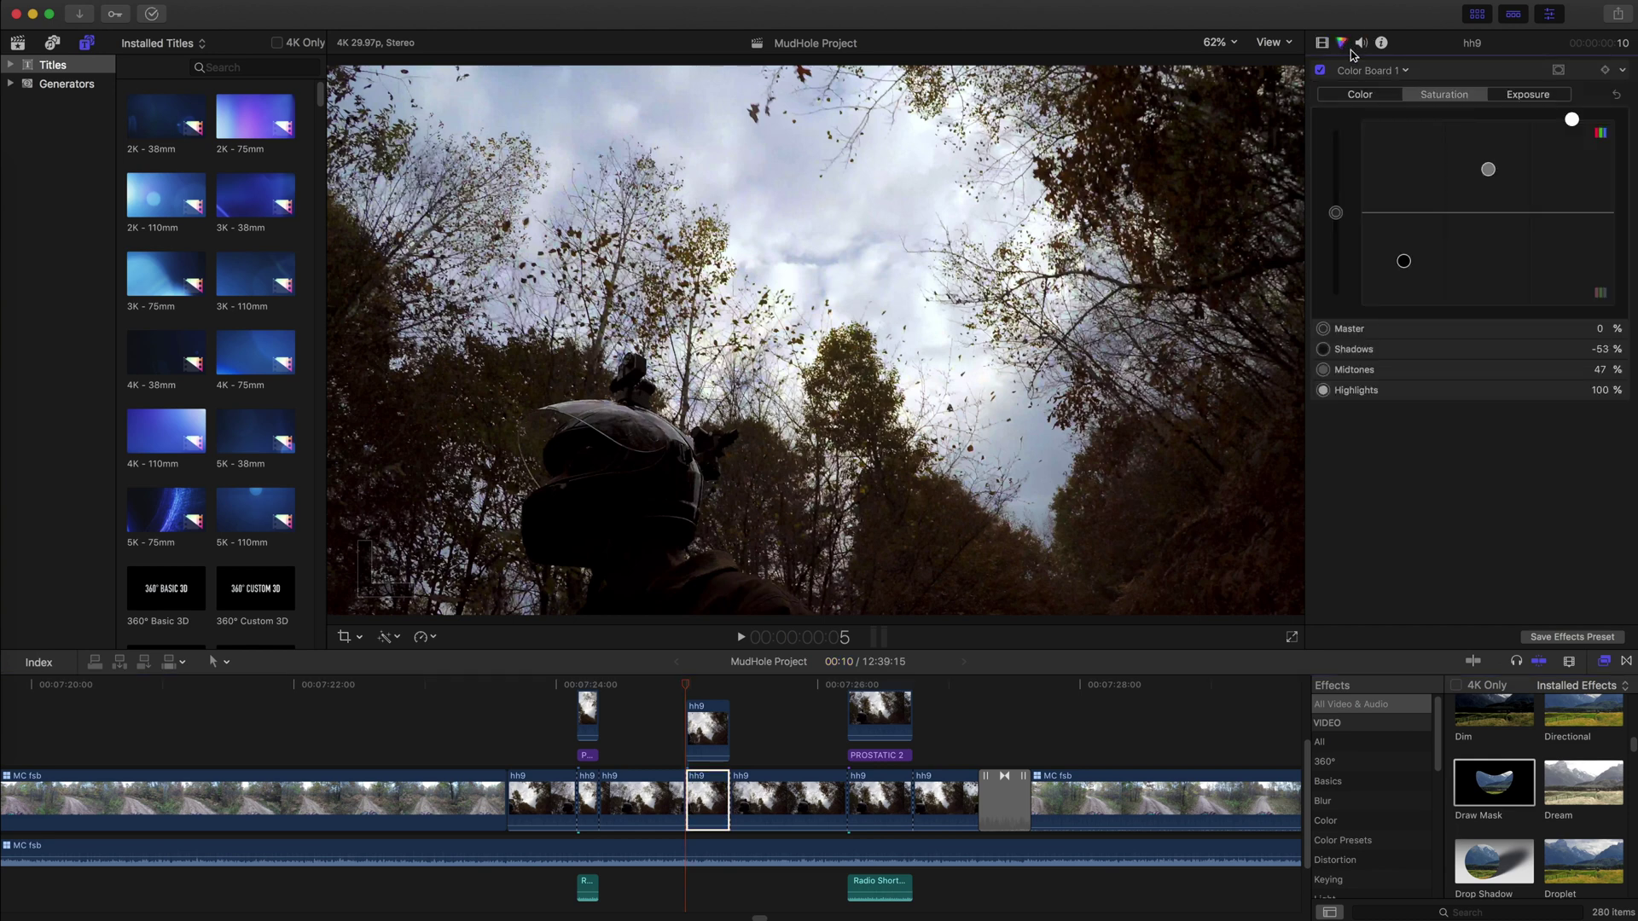
pyautogui.click(1514, 95)
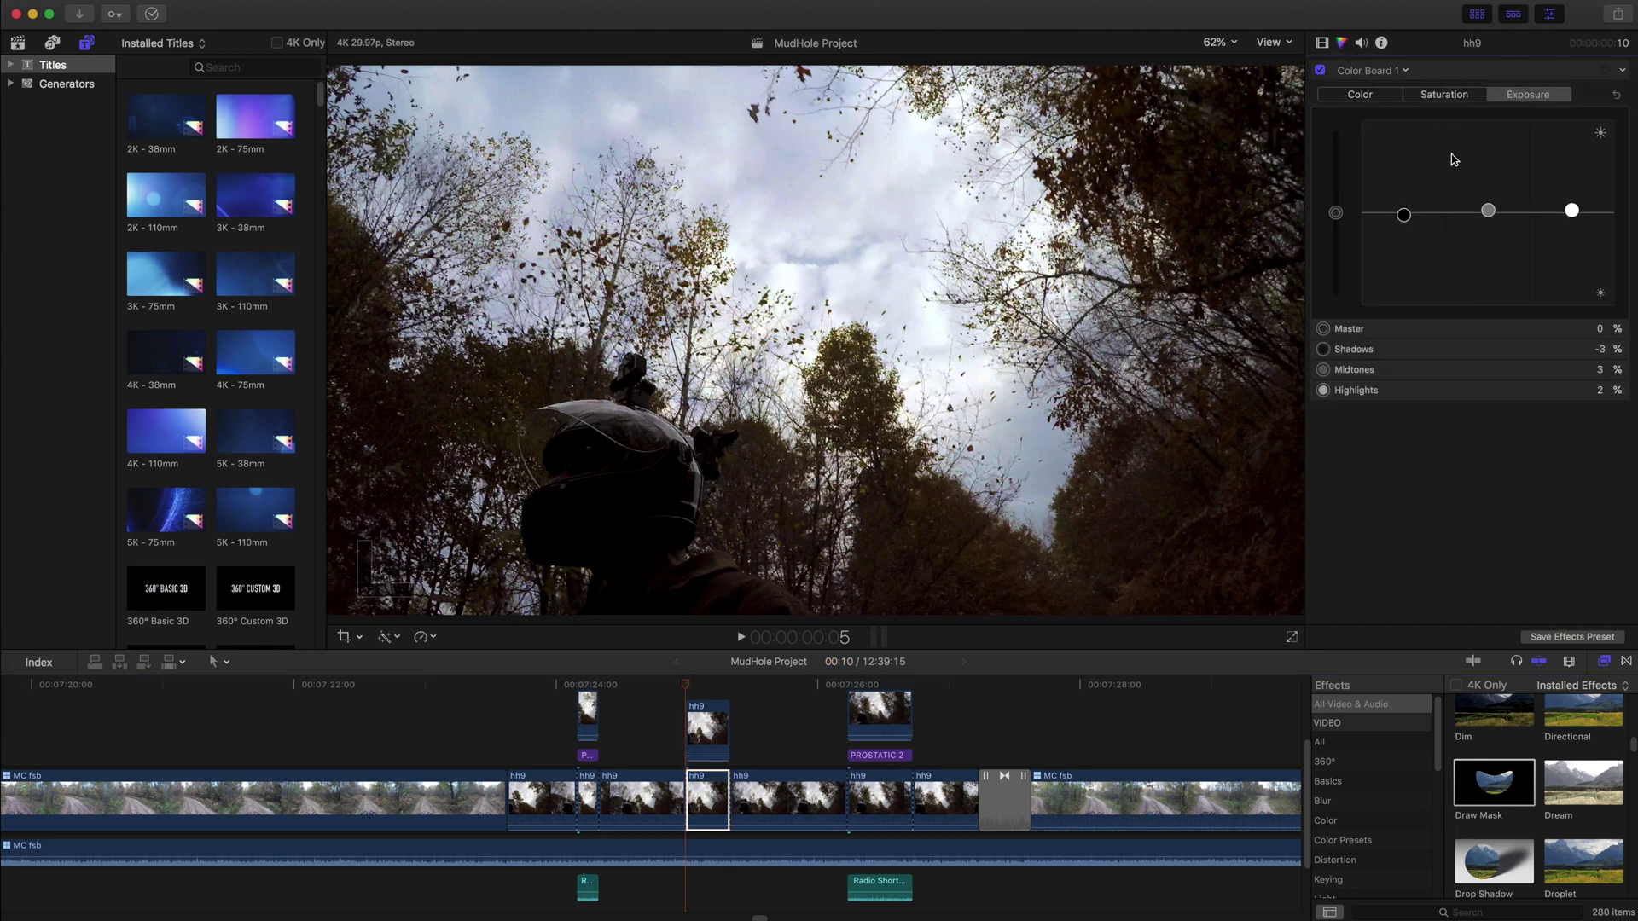
pyautogui.click(1337, 214)
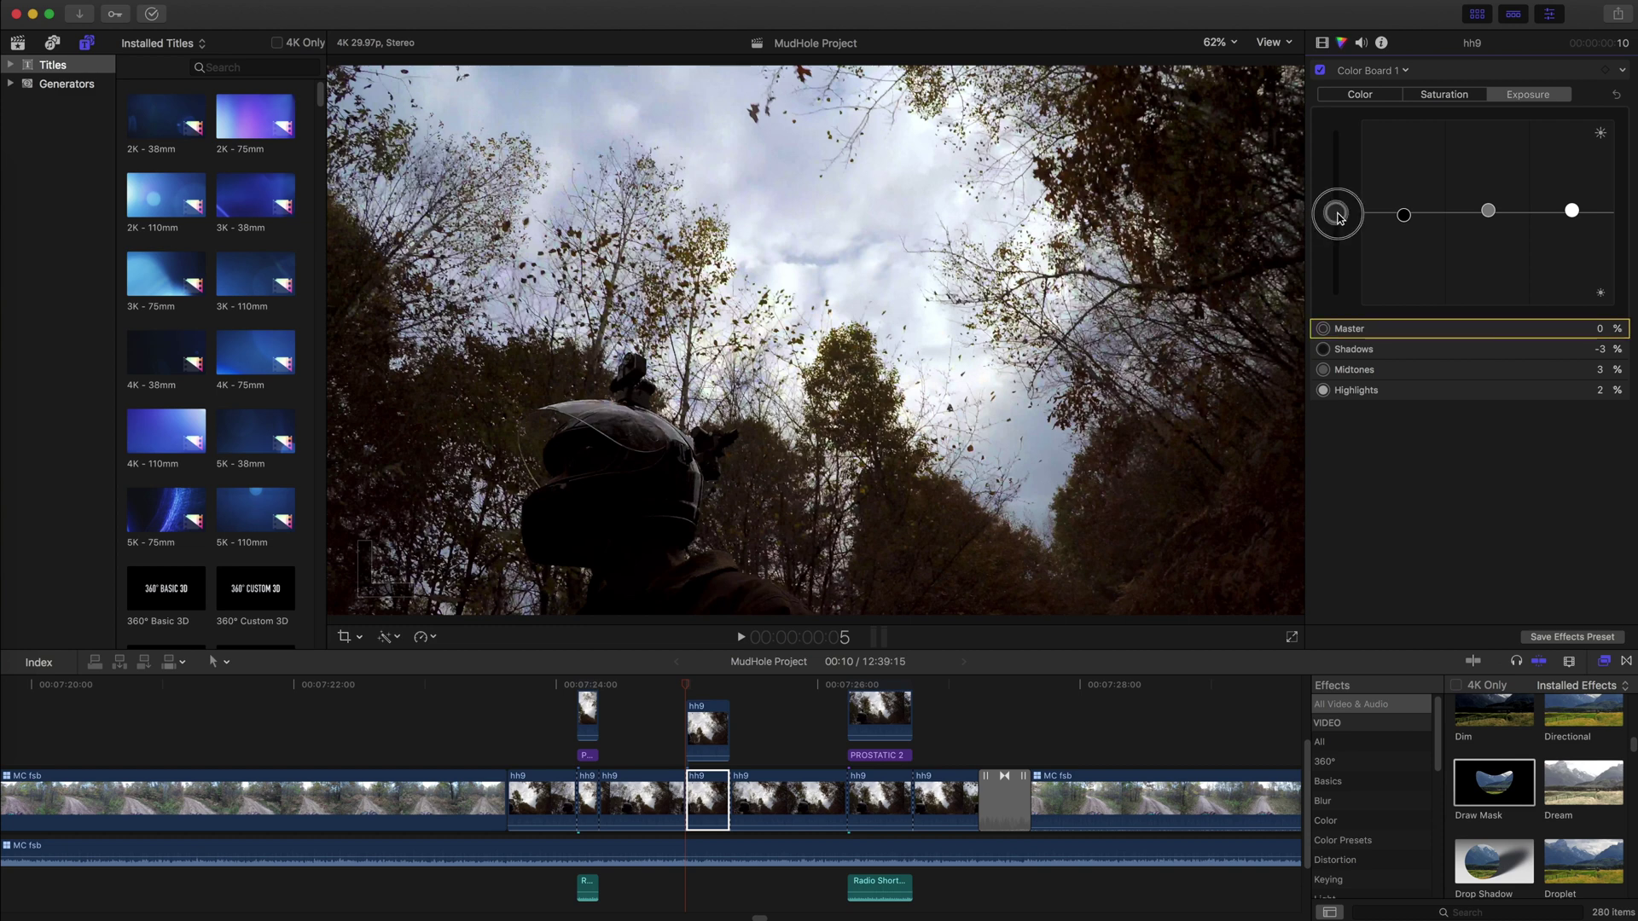
pyautogui.moveTo(1339, 217); pyautogui.dragTo(1337, 142)
# Temporarily disable the connected masked copy to view the brightened clip underneath, and enable it again.
pyautogui.click(705, 732)
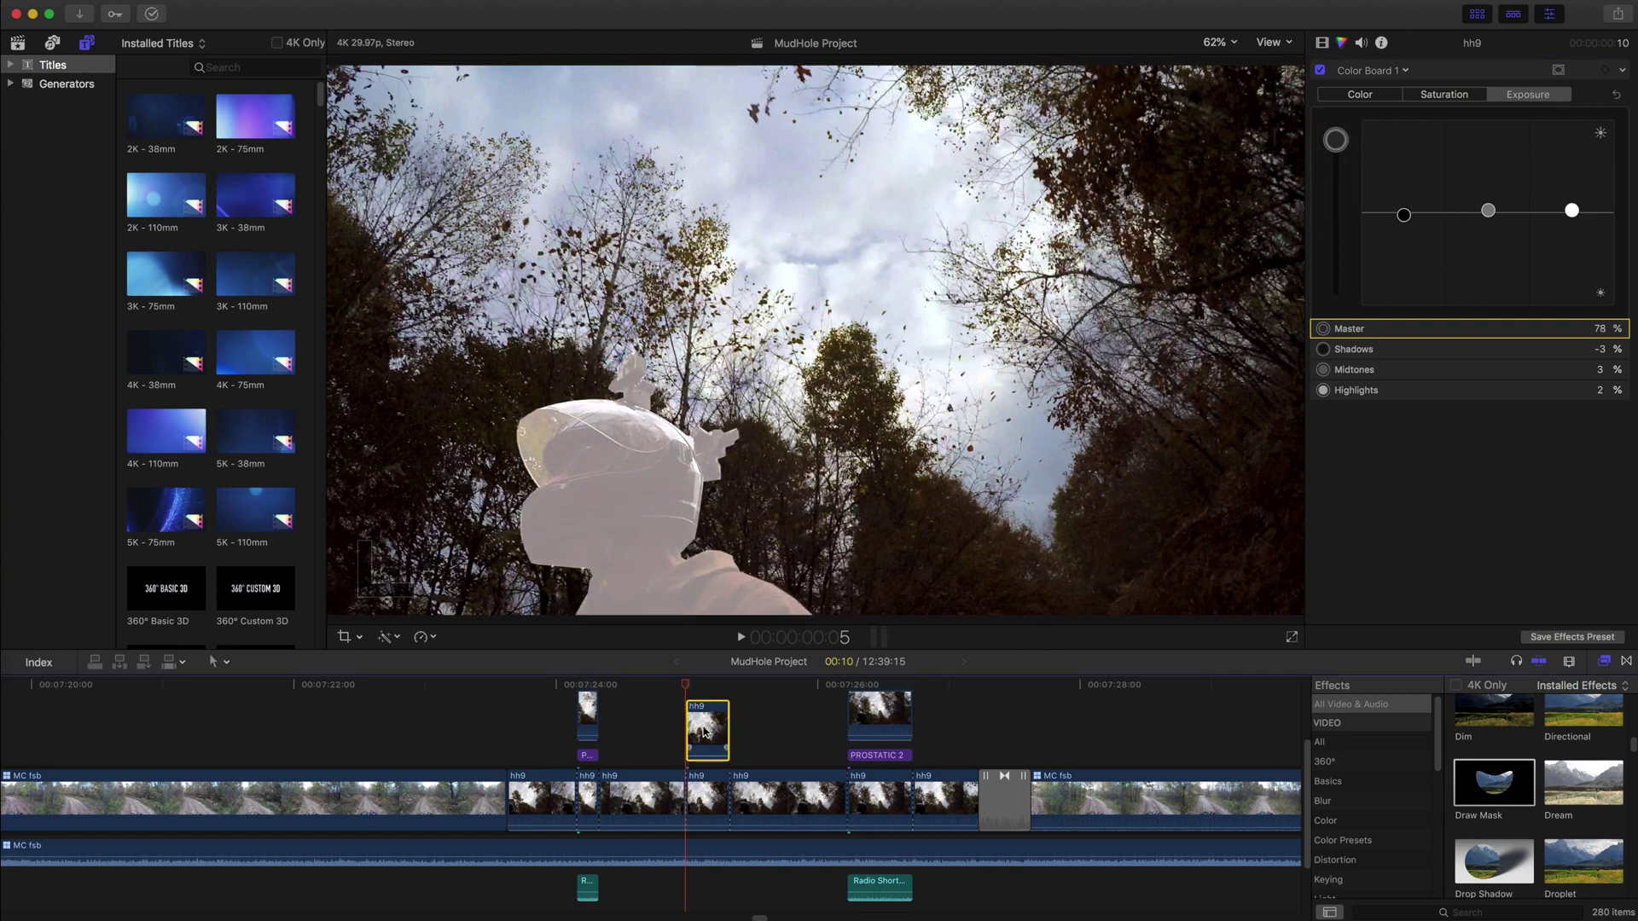
pyautogui.rightClick(705, 732)
pyautogui.click(737, 722)
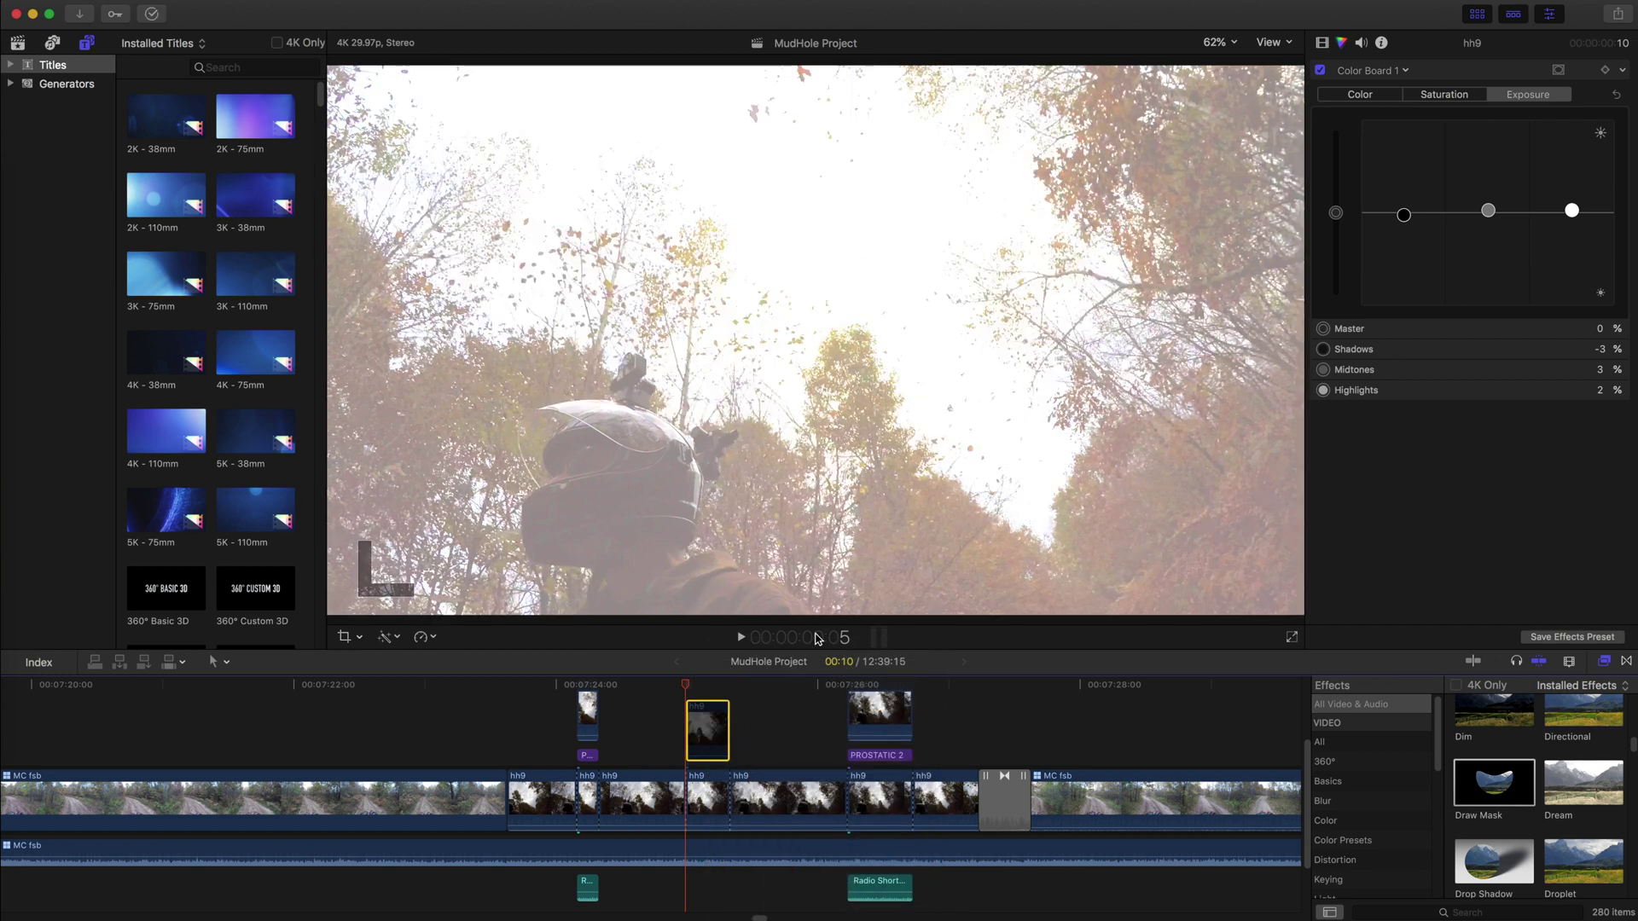
pyautogui.rightClick(706, 739)
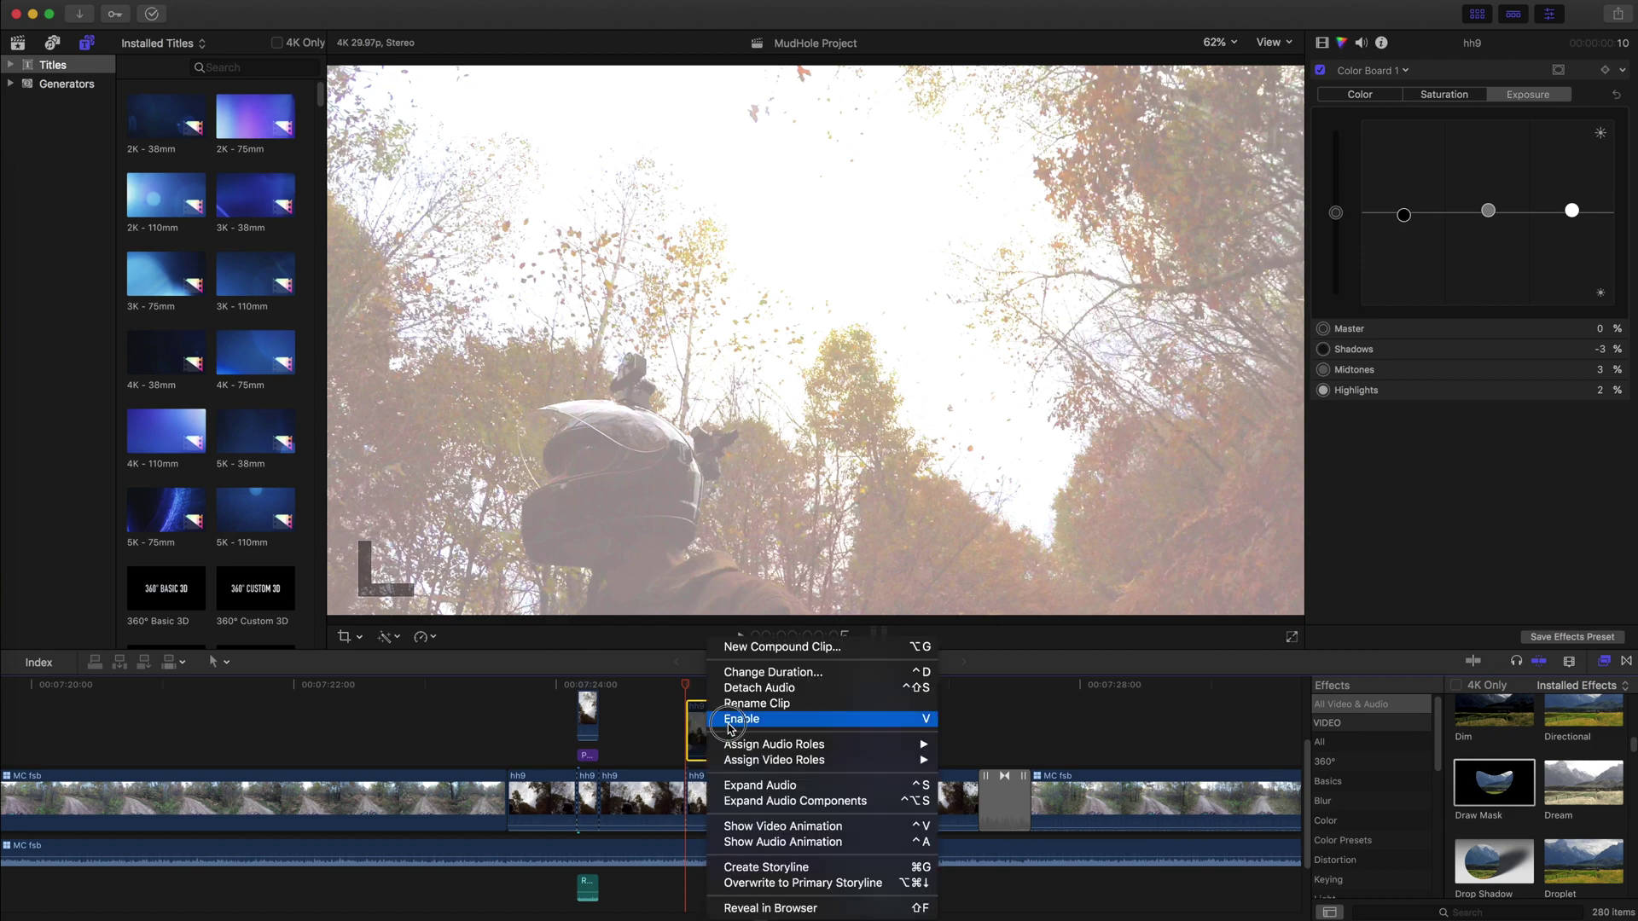
pyautogui.click(729, 721)
# Place the playhead at 7:24:01 and play the timeline through the masked rider segments to about 7:25:28.
pyautogui.press('super+Down')
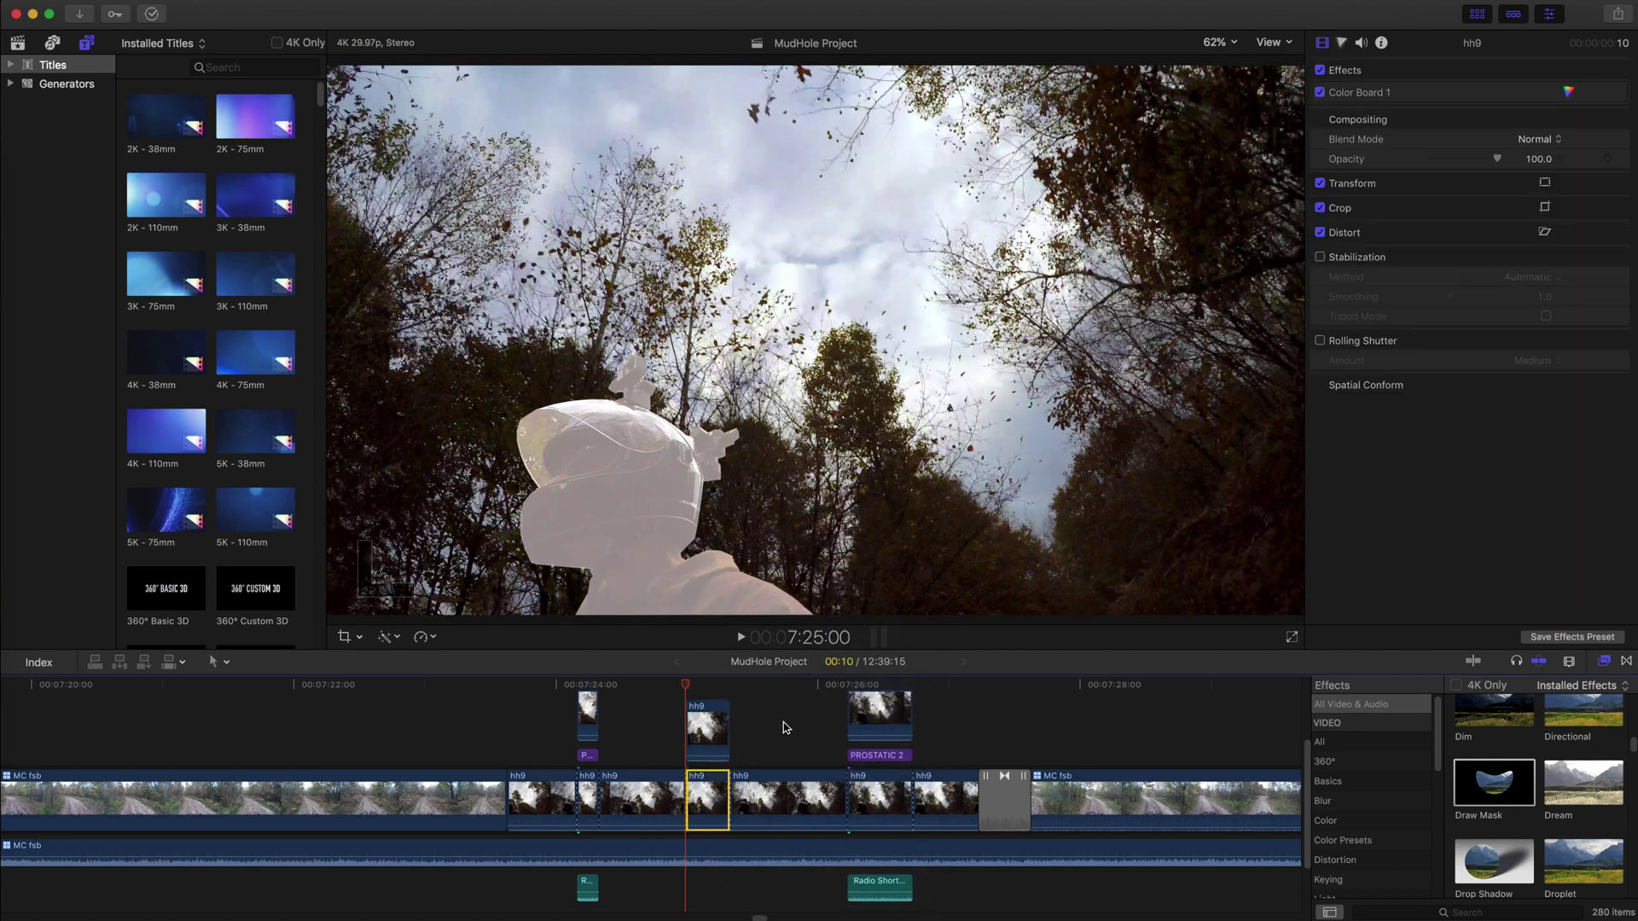
pyautogui.moveTo(621, 691); pyautogui.dragTo(560, 693)
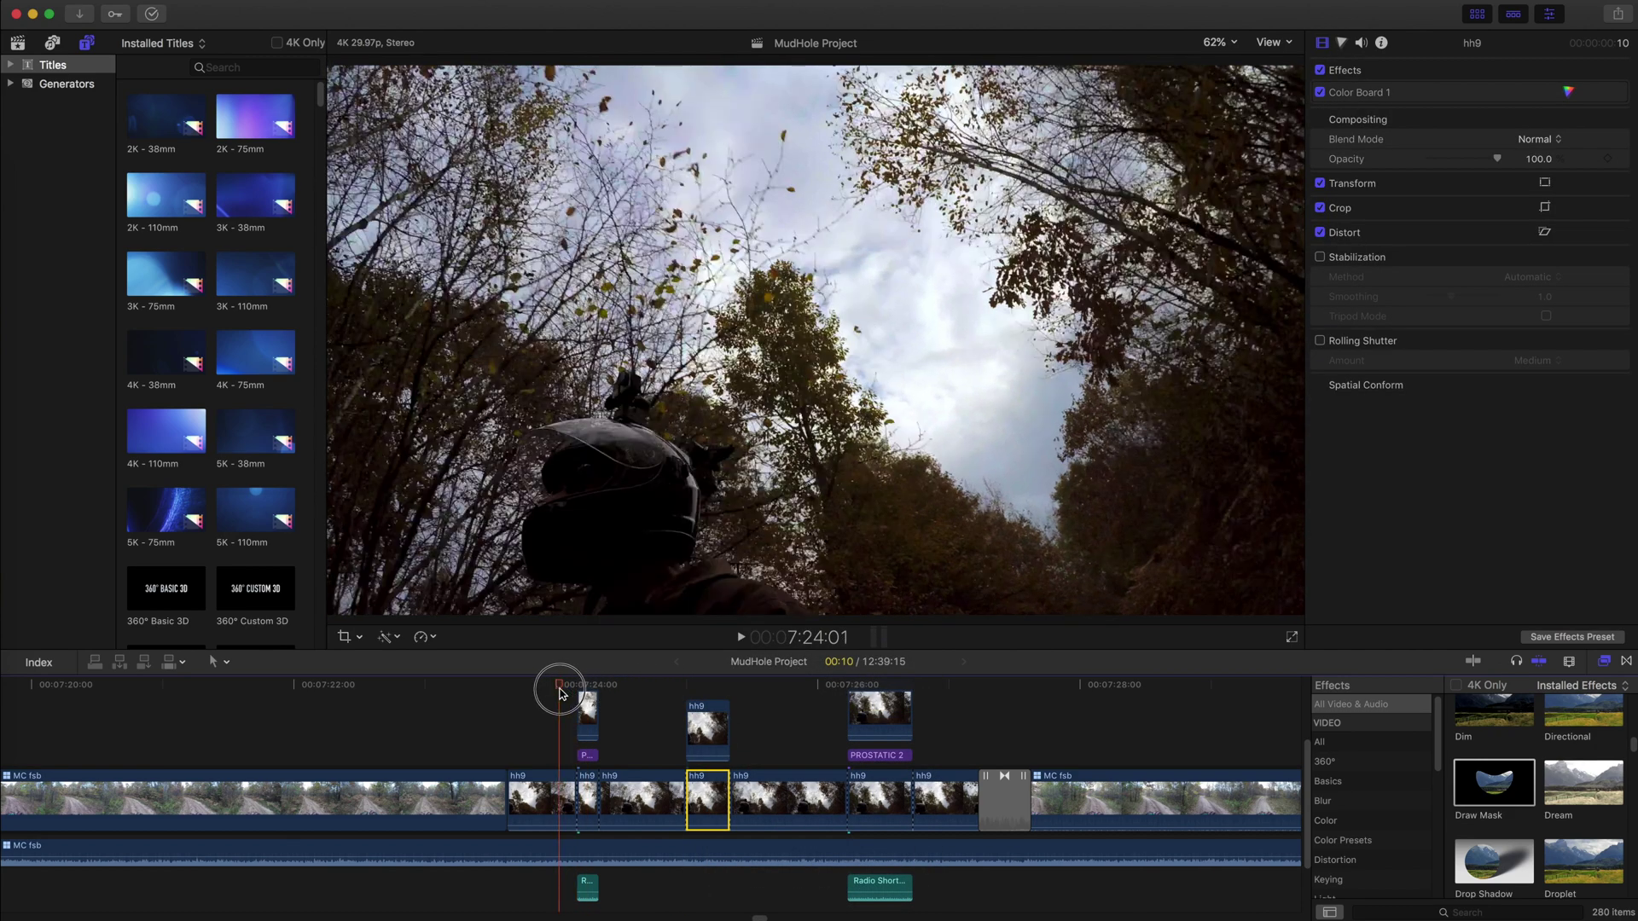
pyautogui.press('space')
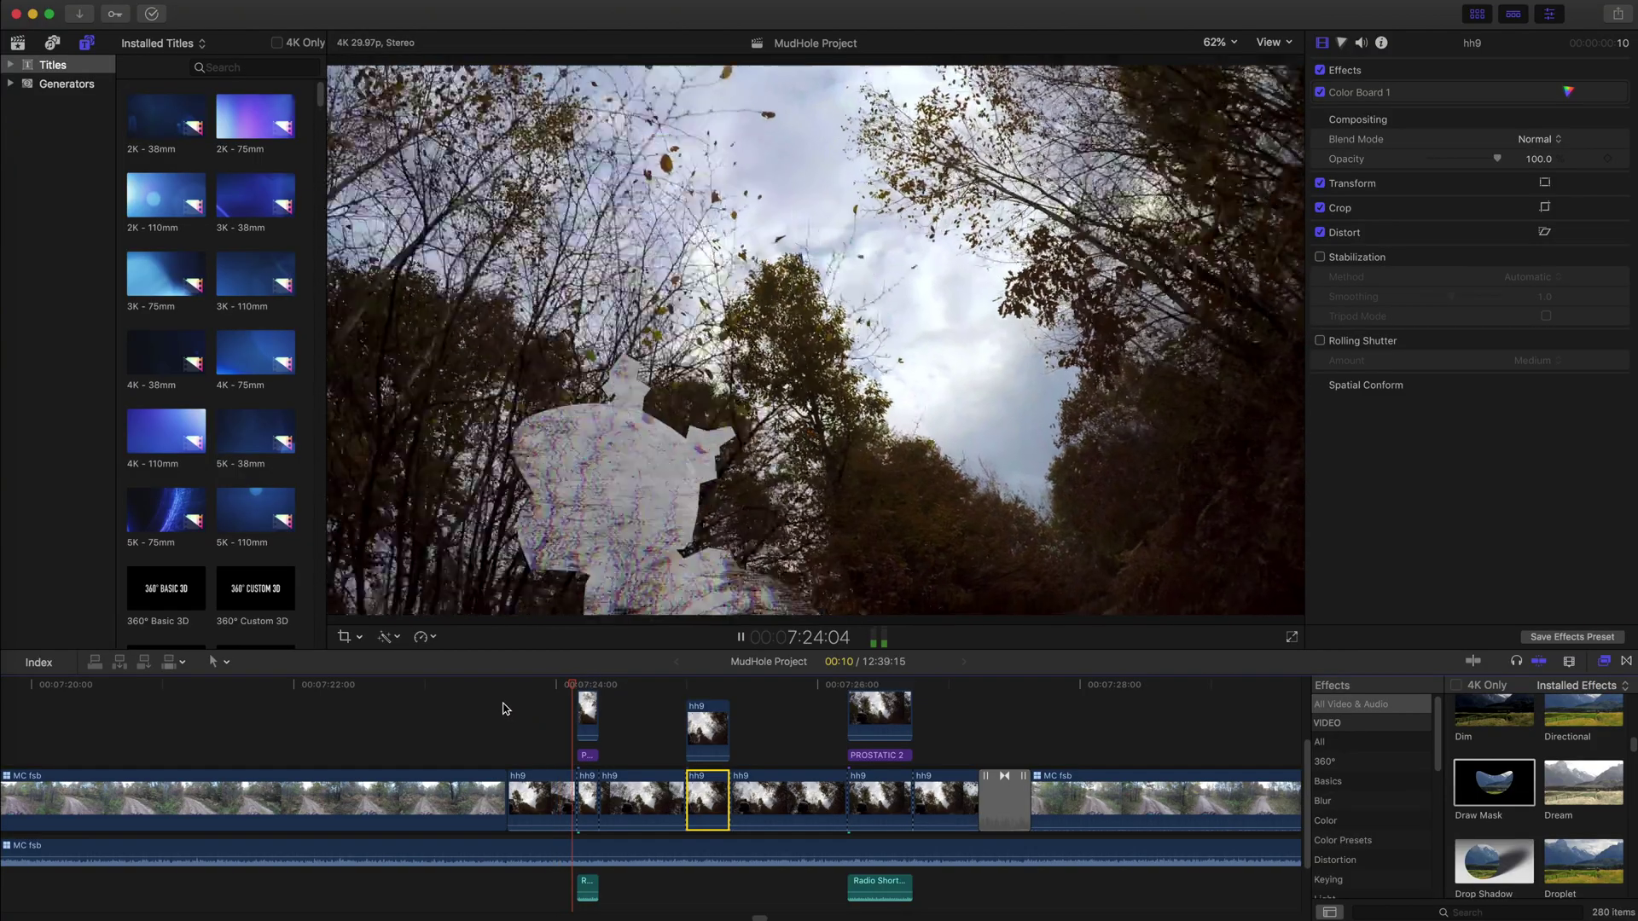
pyautogui.press('space')
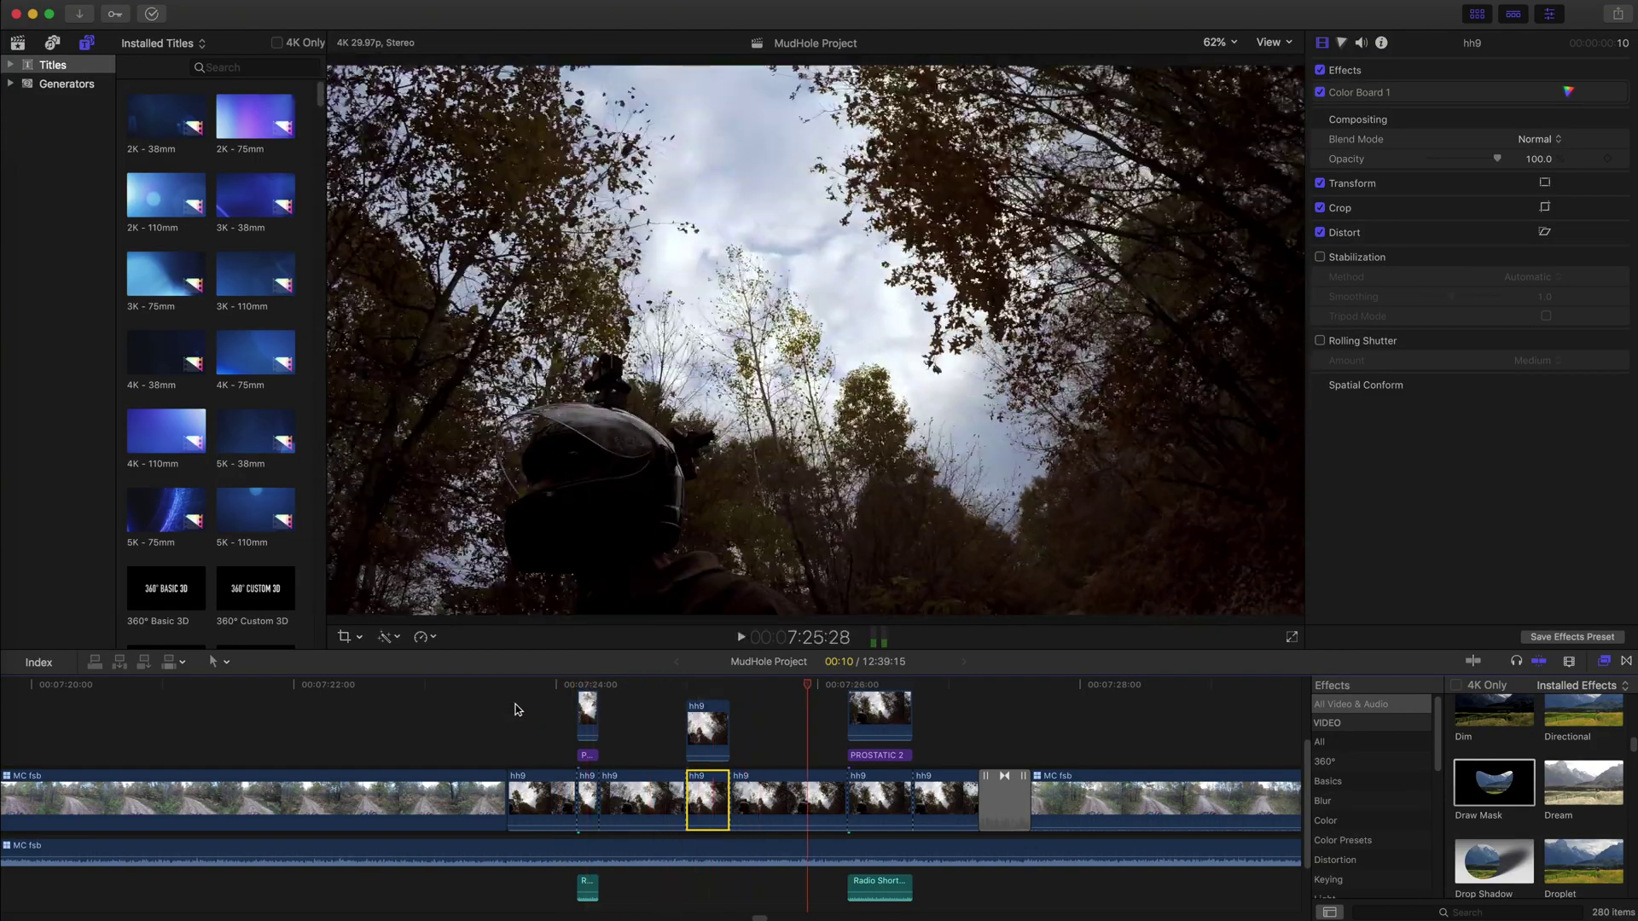
# Reset the ten-frame storyline clip's Master exposure in Color Board 1 to 0%.
pyautogui.click(1341, 44)
pyautogui.click(1335, 141)
pyautogui.press('Delete')
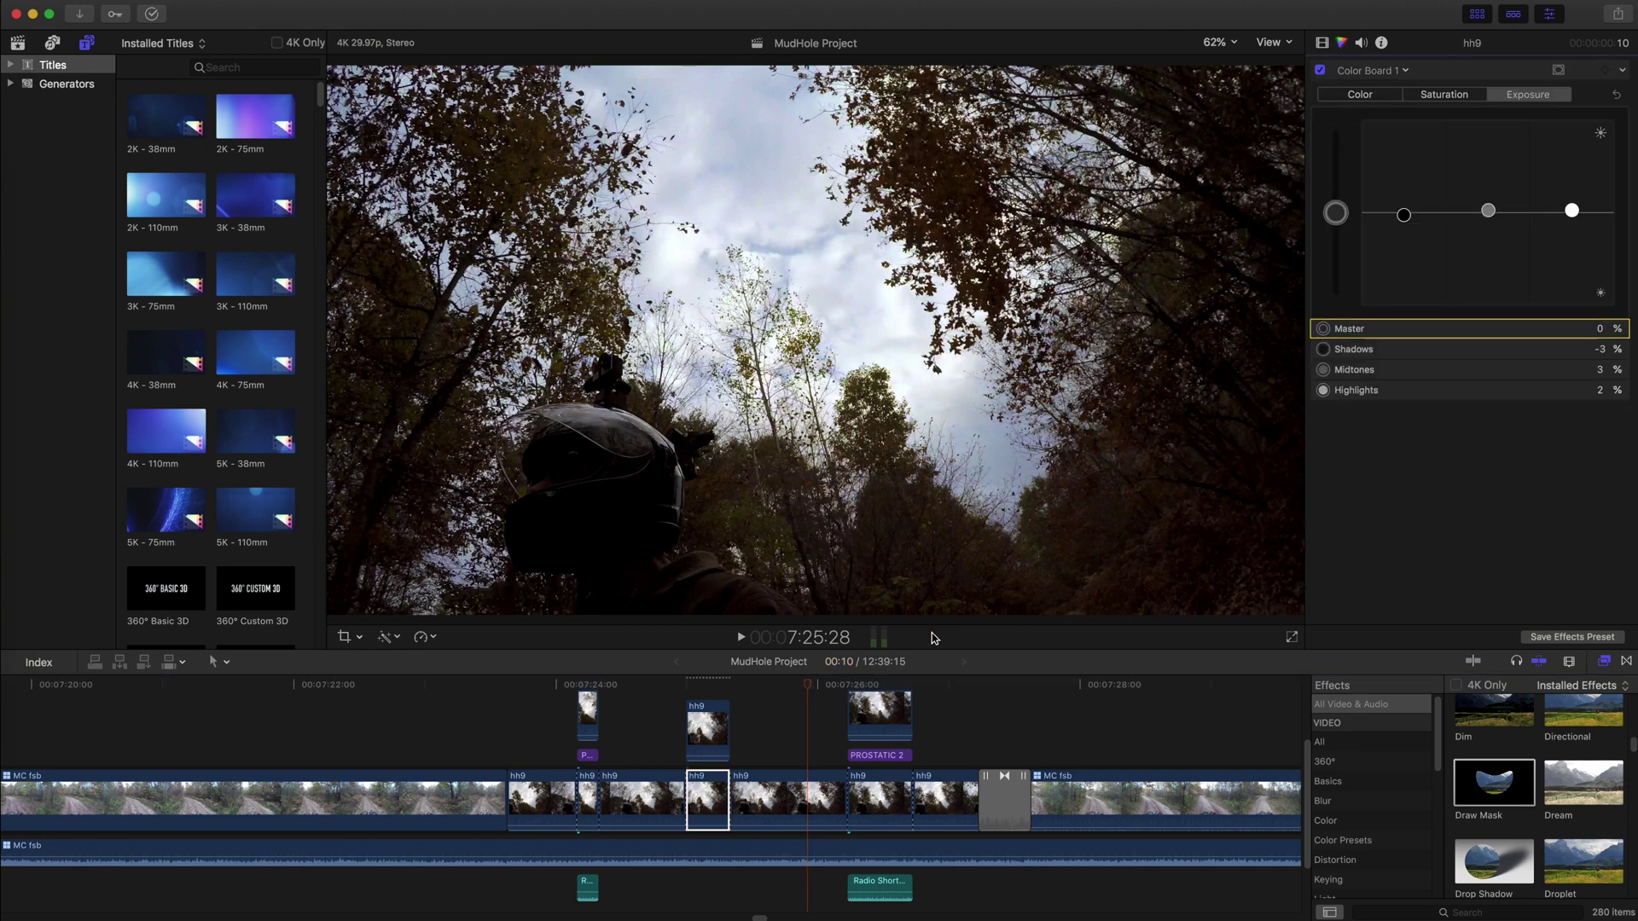
# Place the PROSTATIC 2 title between the masked copy and the storyline clip, and remove the excess beyond the ten-frame clip.
pyautogui.moveTo(812, 689); pyautogui.dragTo(661, 685)
pyautogui.moveTo(319, 98); pyautogui.dragTo(301, 505)
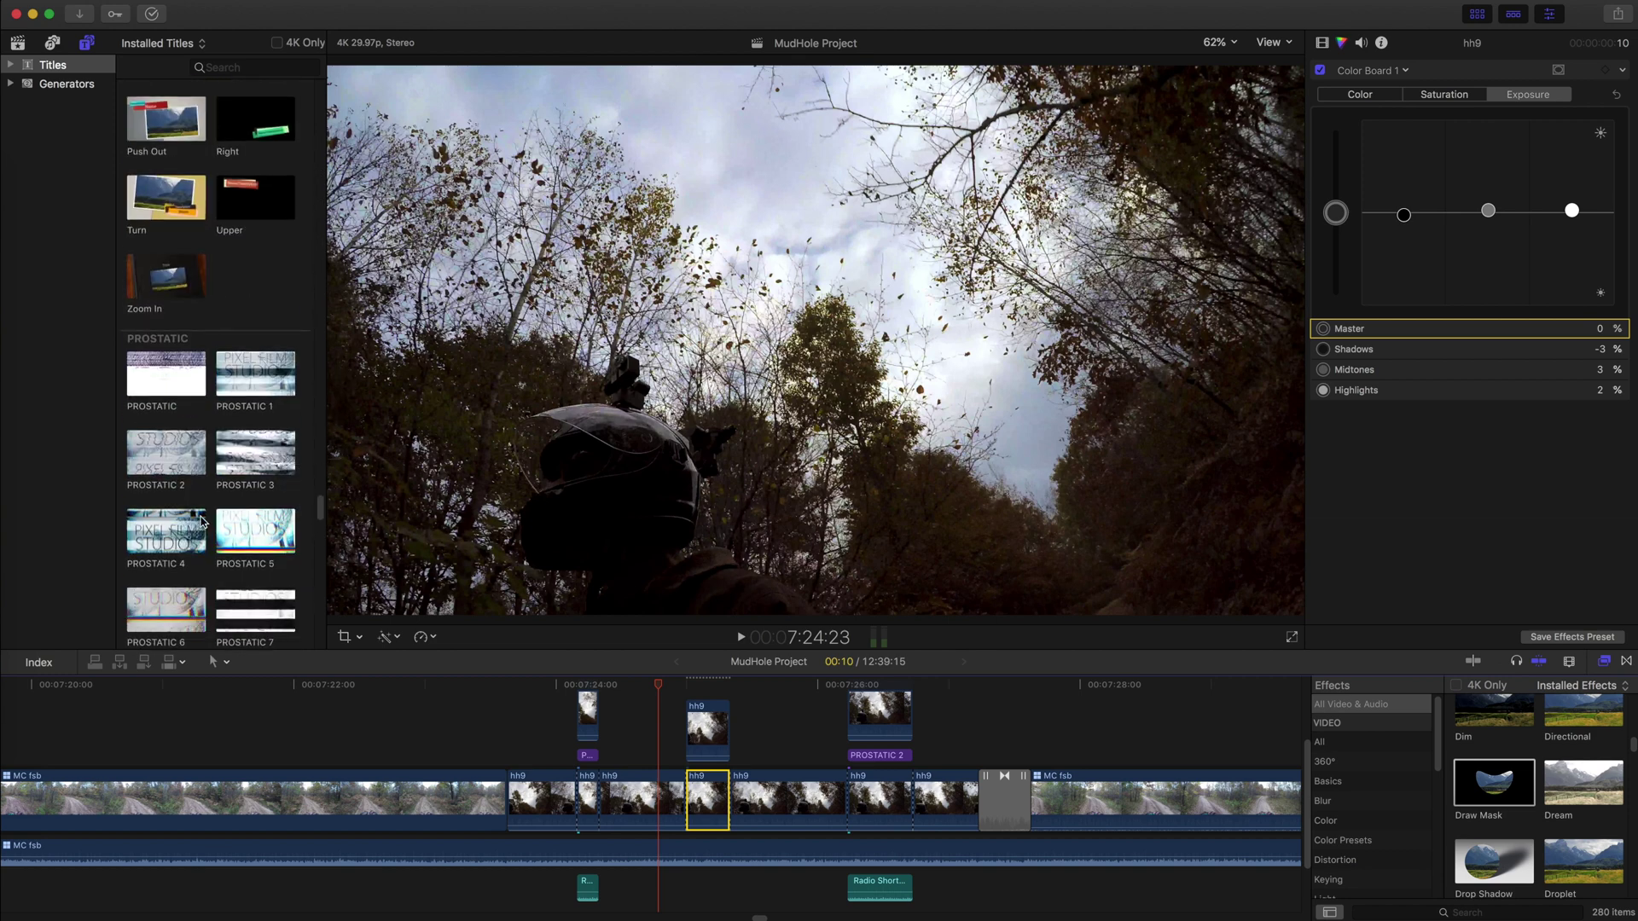
pyautogui.moveTo(157, 453); pyautogui.dragTo(767, 758)
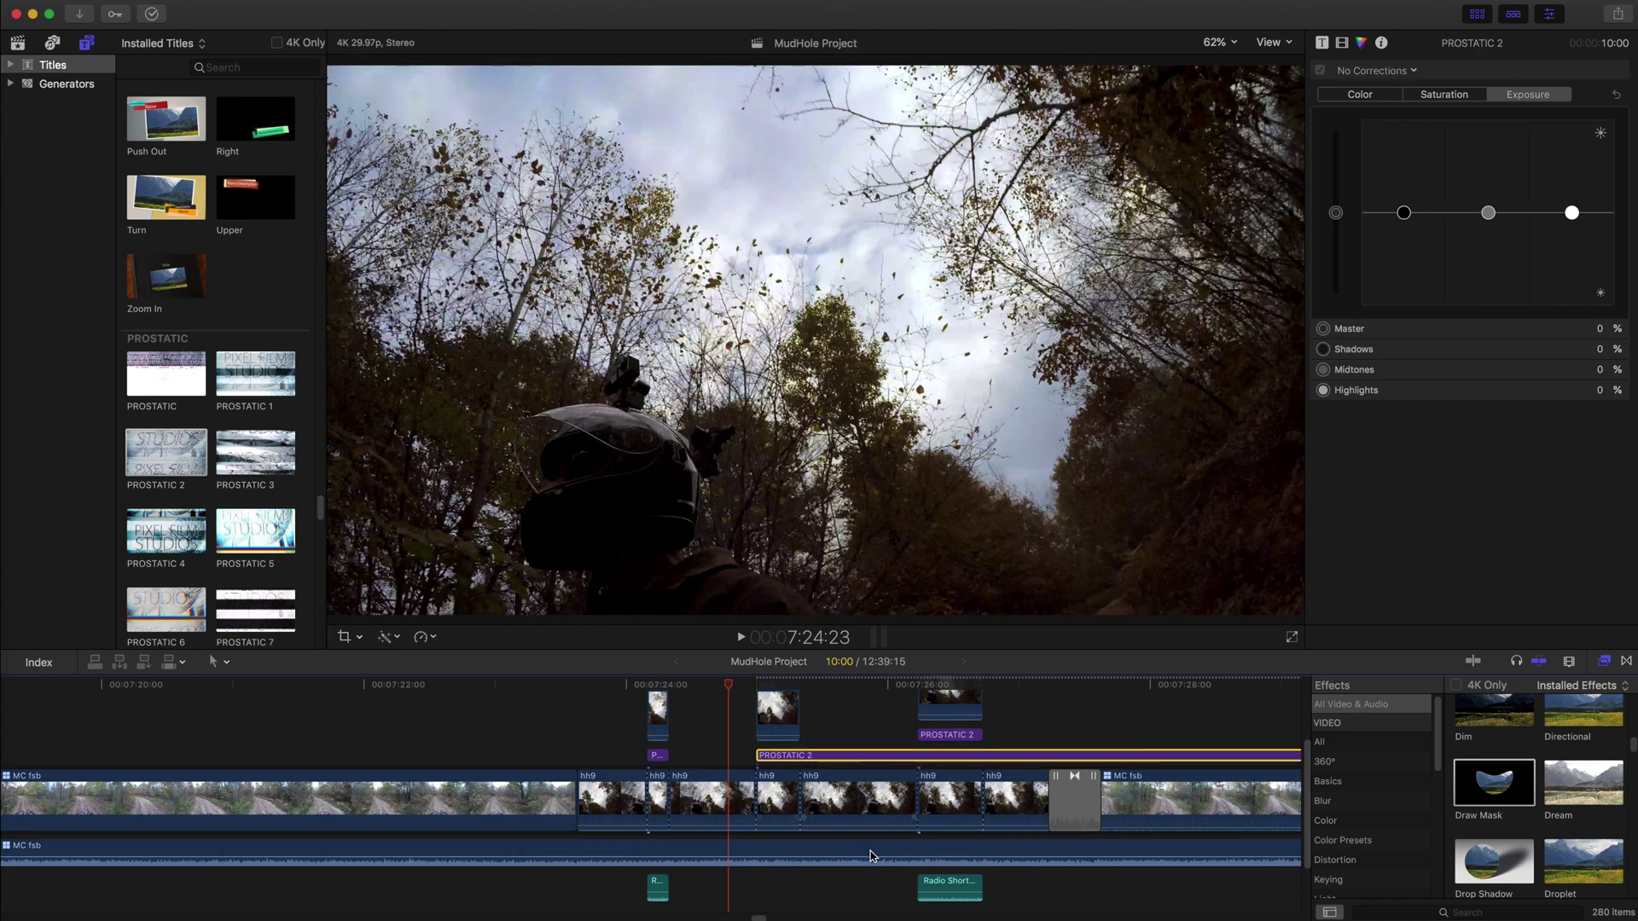
pyautogui.hscroll(5, 761, 916)
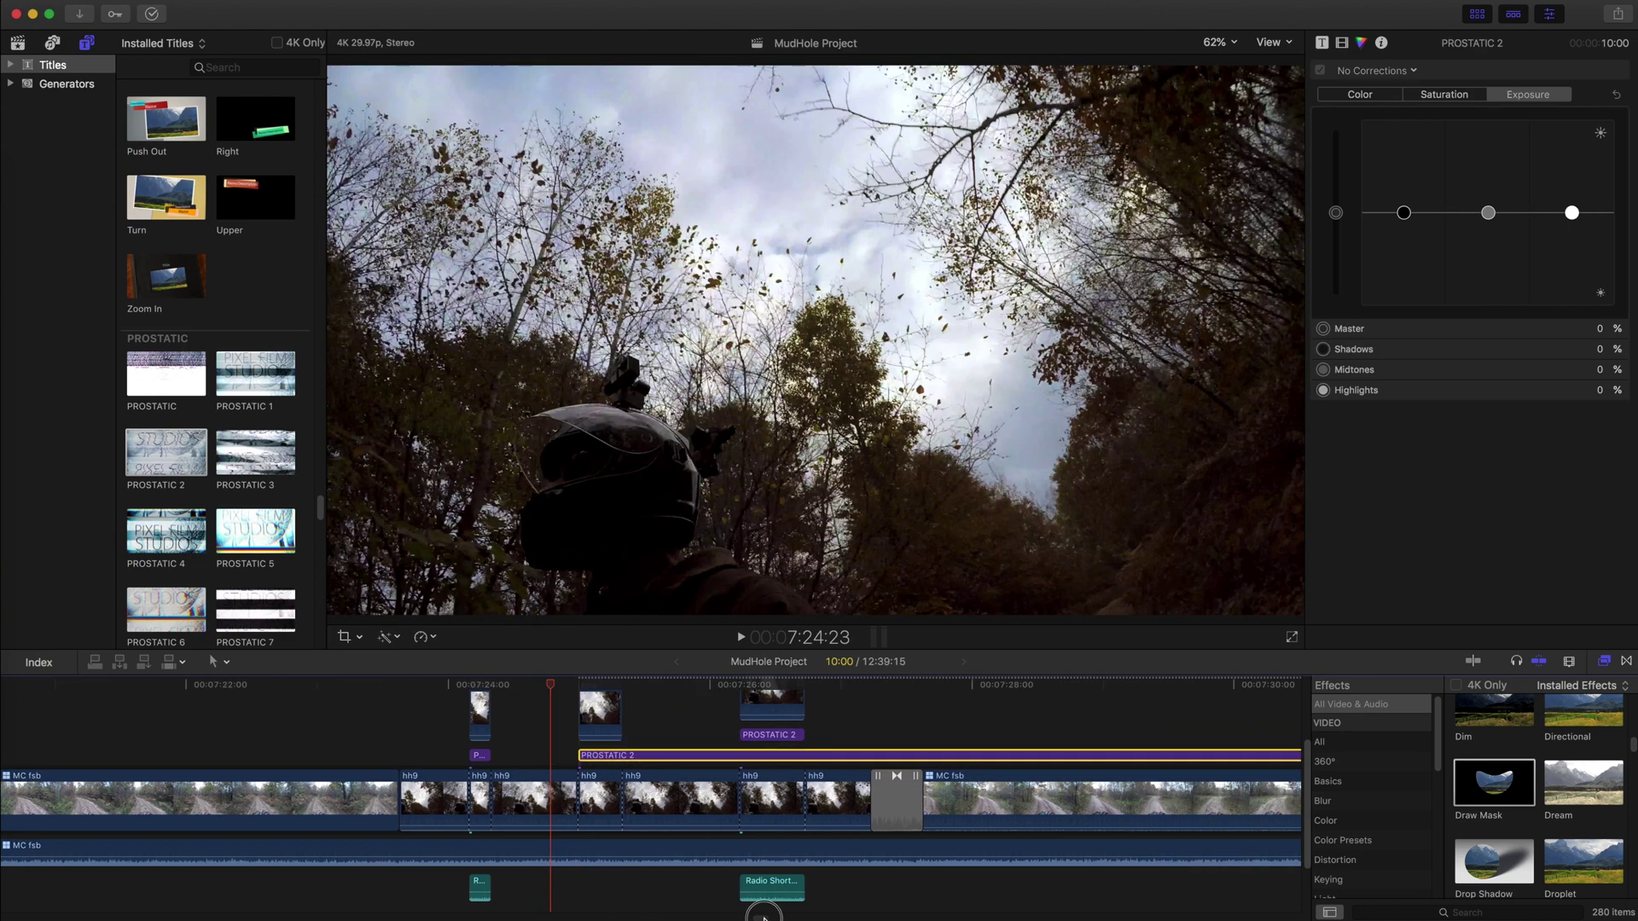
pyautogui.click(490, 756)
pyautogui.press('Delete')
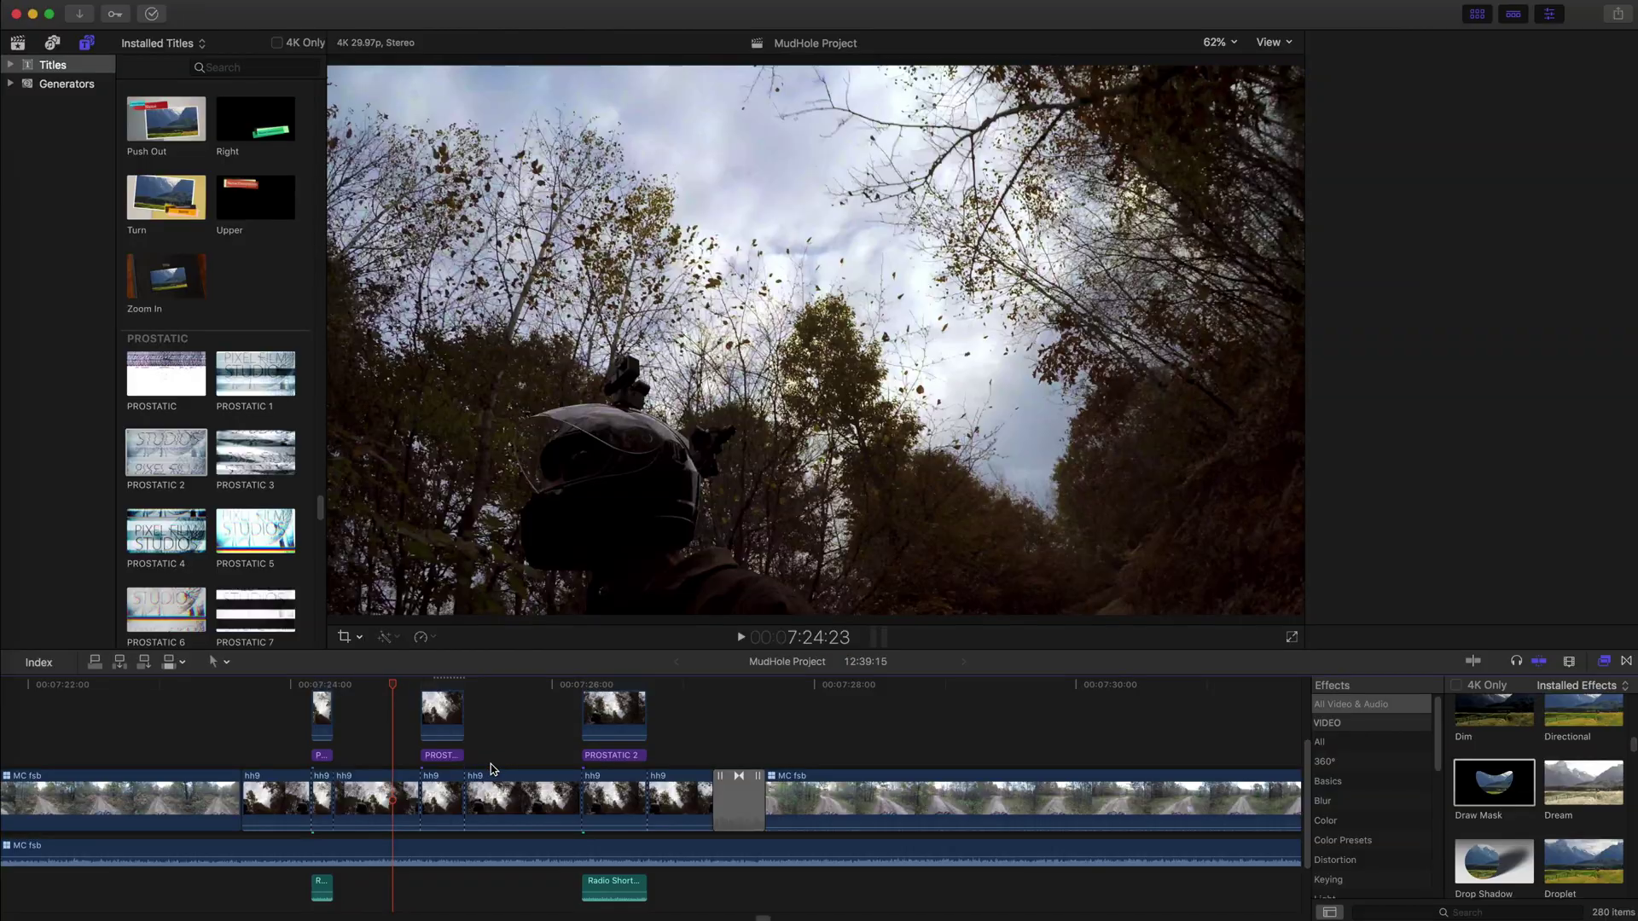
# Play the timeline from before the first masked rider segment, and inspect the cross dissolve before clip CC11 near 12:20:23.
pyautogui.moveTo(392, 685); pyautogui.dragTo(296, 703)
pyautogui.press('space')
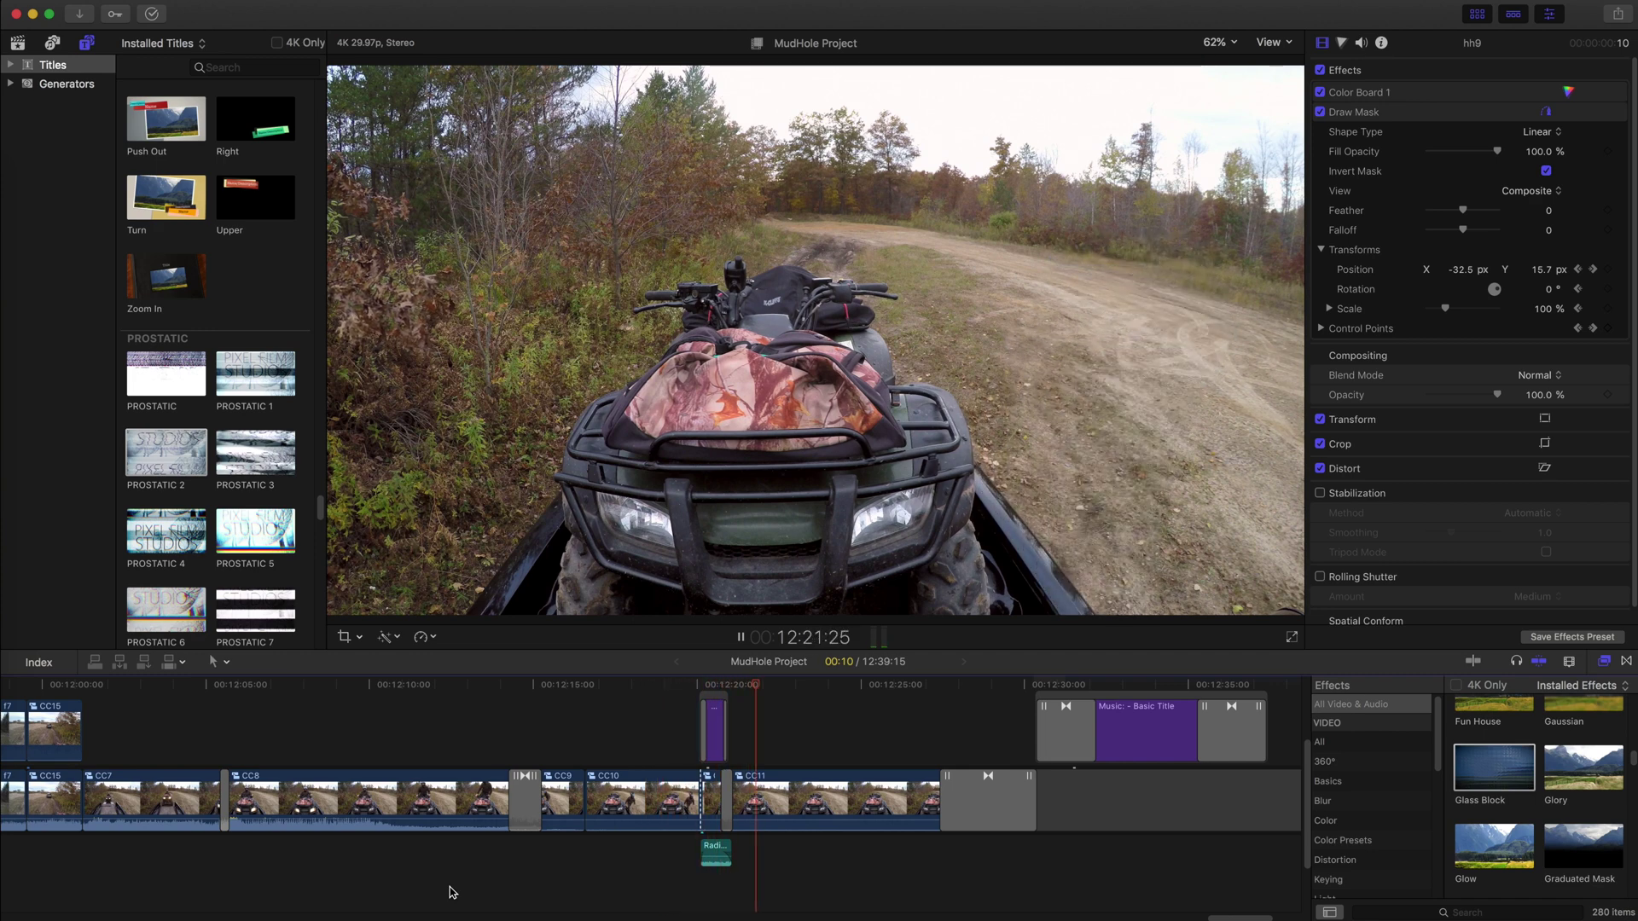
pyautogui.press('space')
pyautogui.click(728, 798)
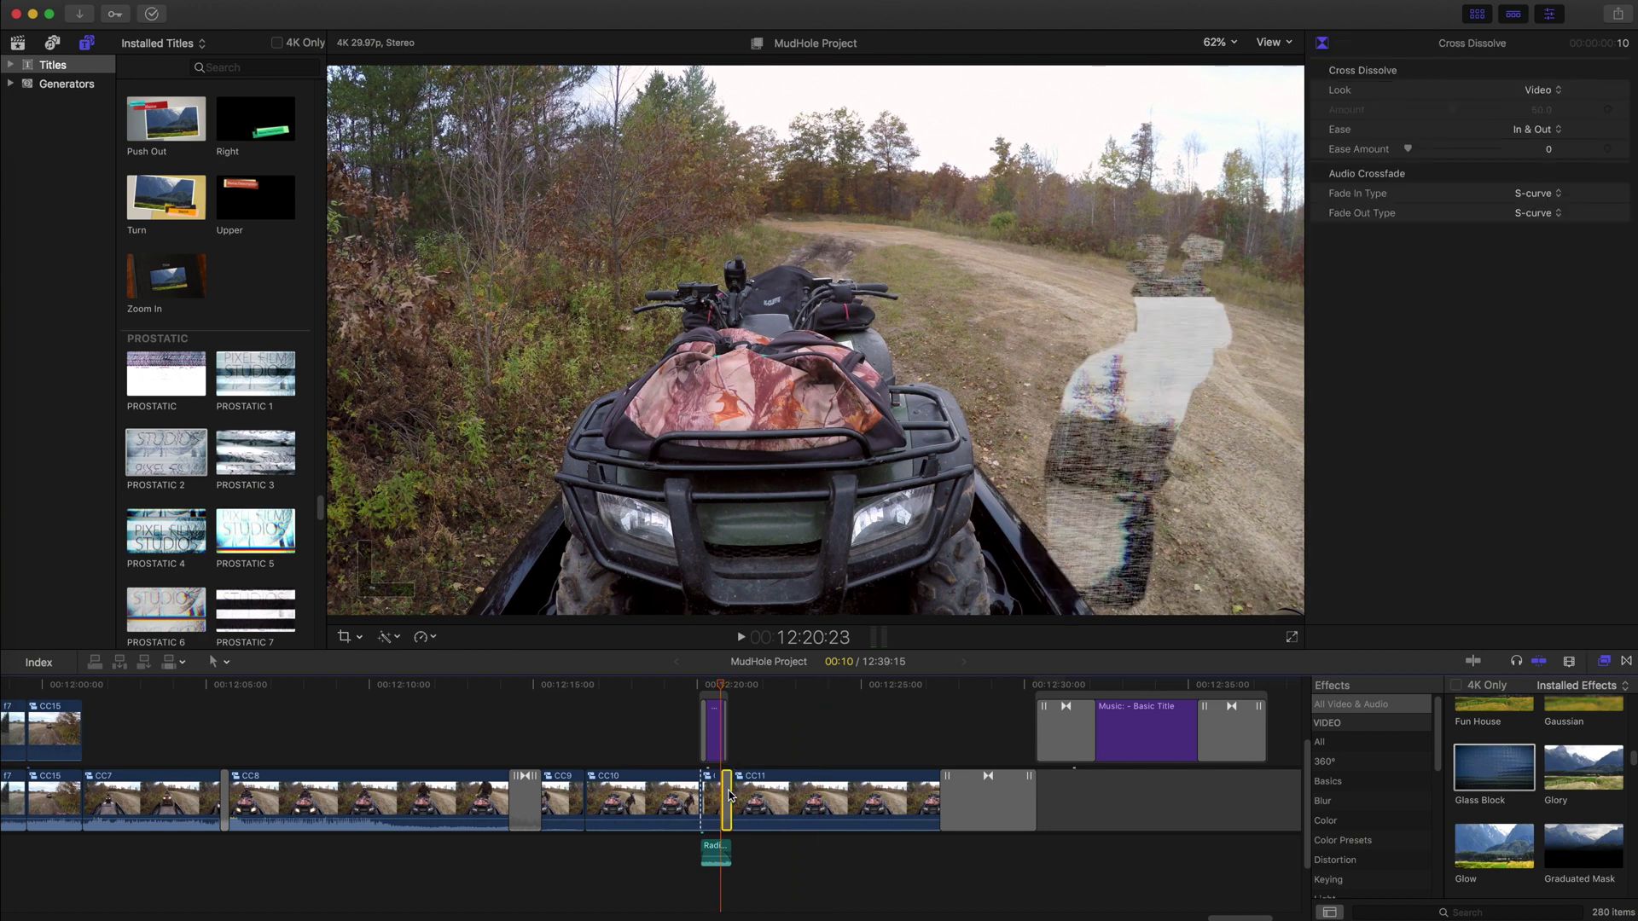